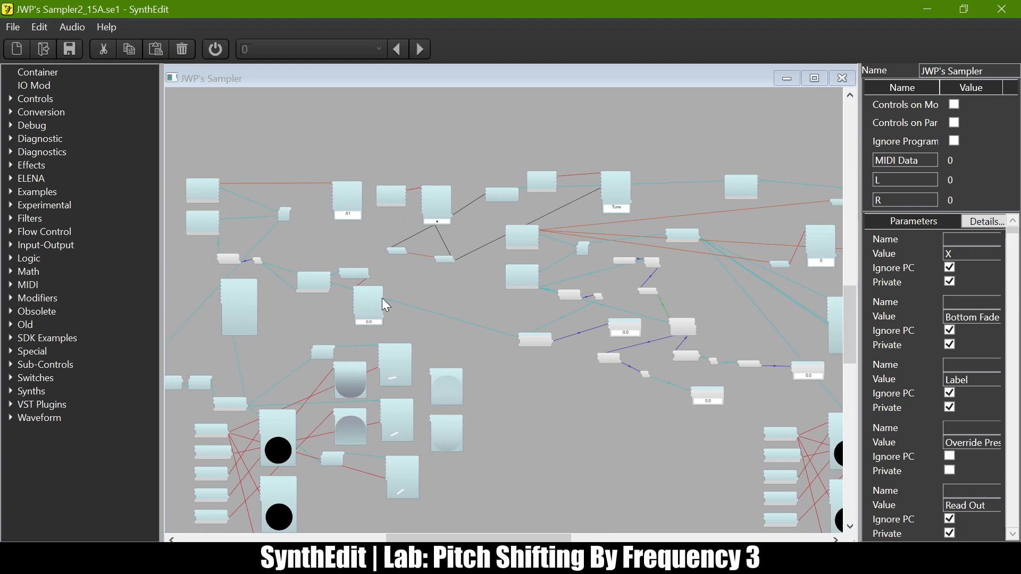
Look over the JWP's Sampler structure from the Vector Knob B and List Entry4 section to the Tune and Switch (1->Many) section.
scroll(362, 296, "left", 2)
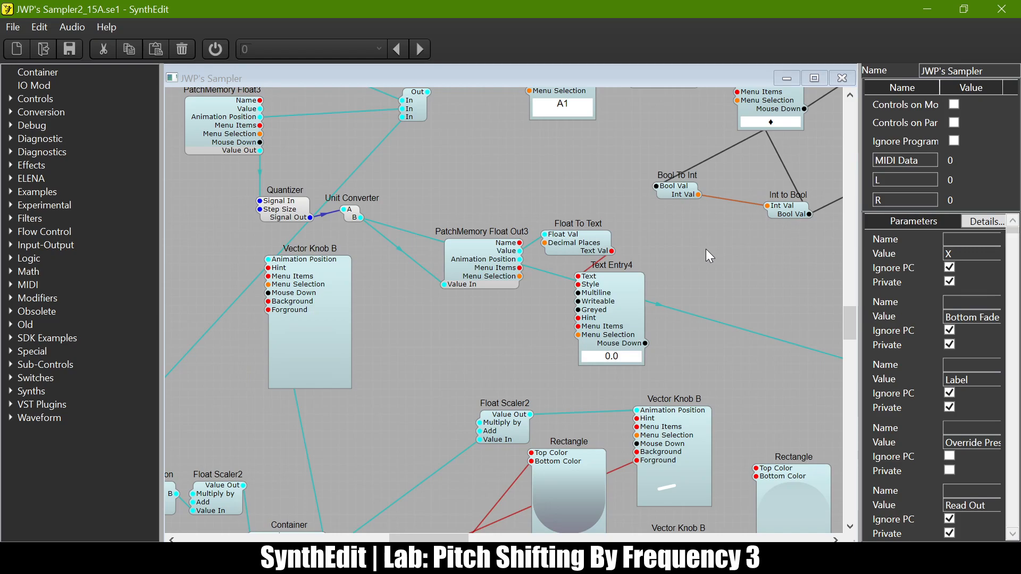
scroll(602, 263, "up", 5)
scroll(602, 264, "right", 10)
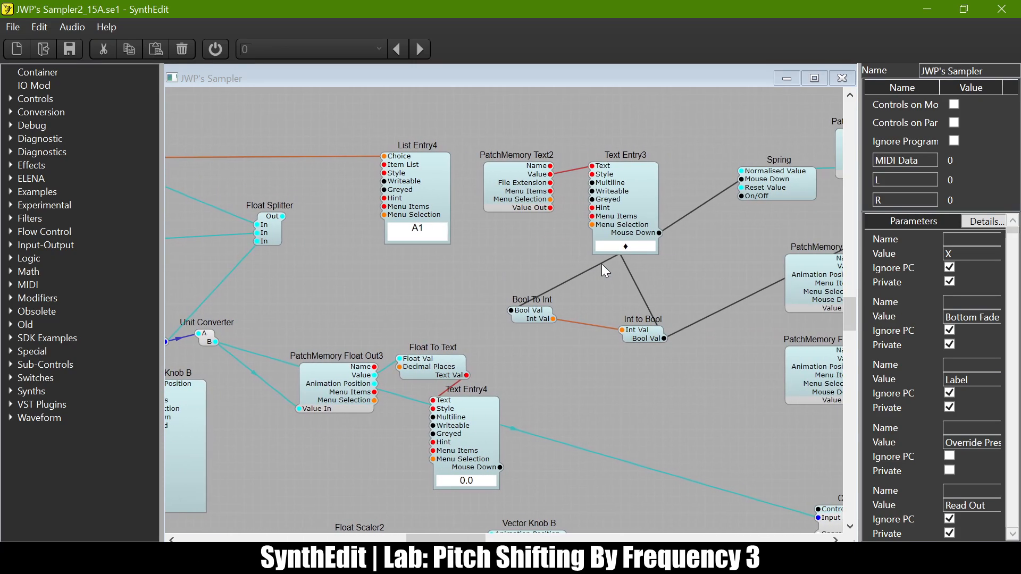
scroll(602, 264, "right", 3)
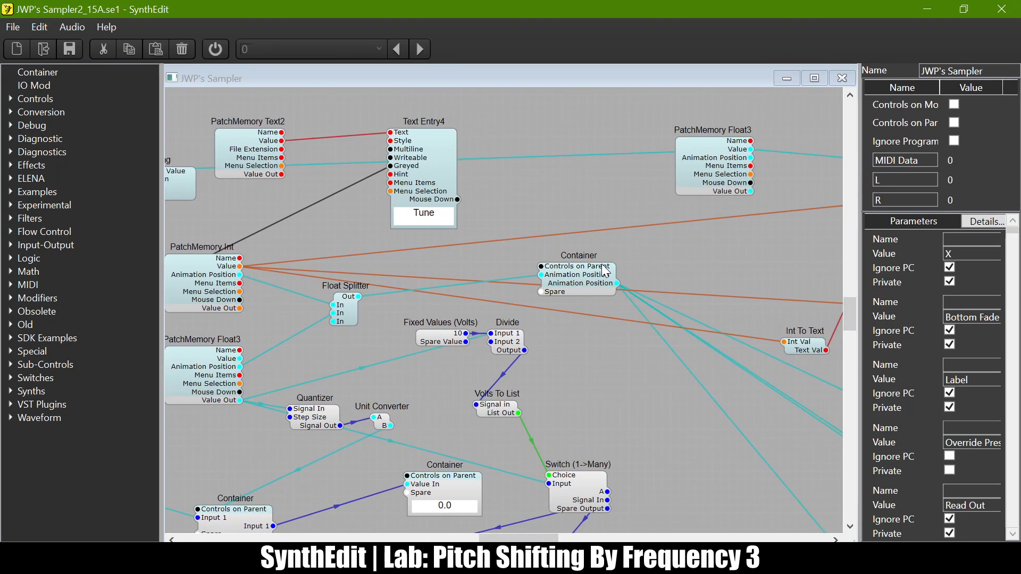
scroll(601, 263, "down", 10)
scroll(602, 263, "left", 6)
scroll(602, 264, "up", 6)
scroll(602, 264, "left", 6)
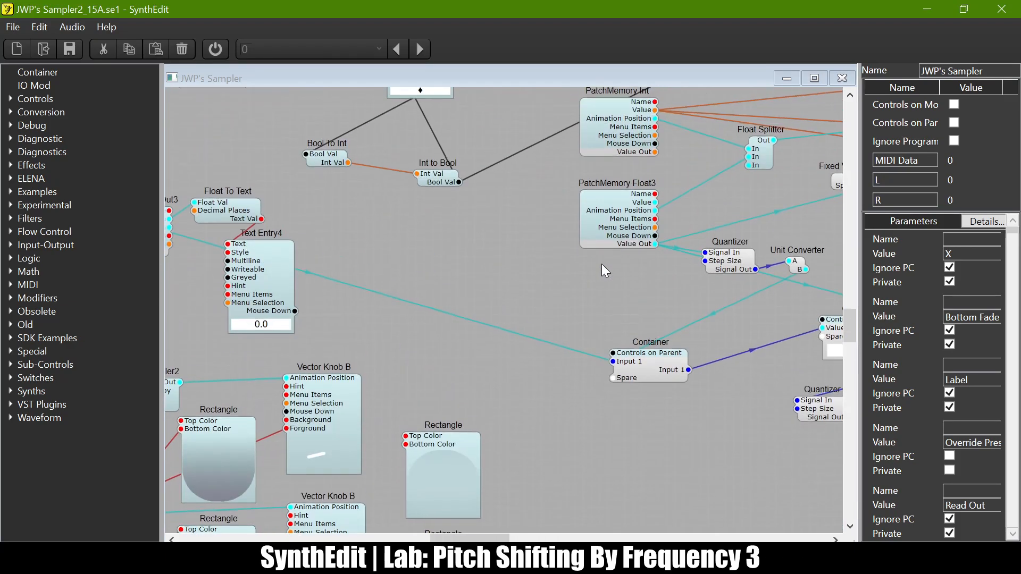
scroll(602, 264, "left", 1)
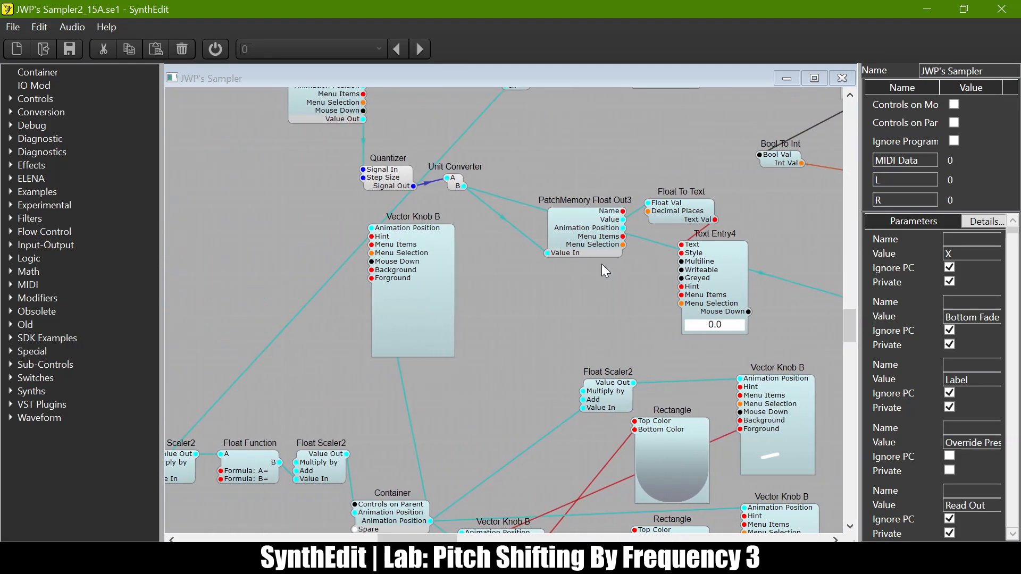
scroll(558, 165, "up", 2)
scroll(557, 164, "left", 1)
scroll(557, 165, "up", 3)
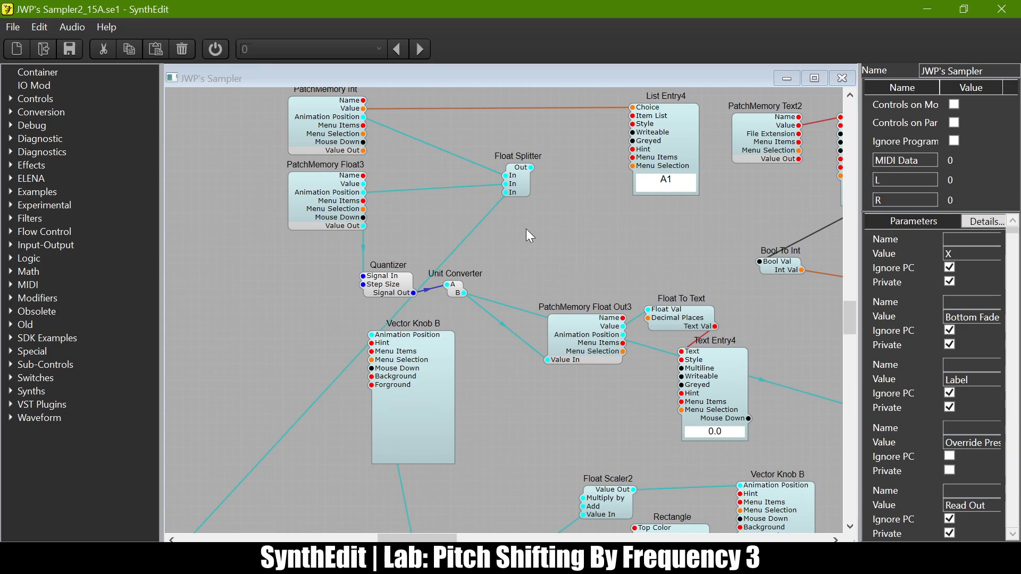
scroll(529, 234, "right", 3)
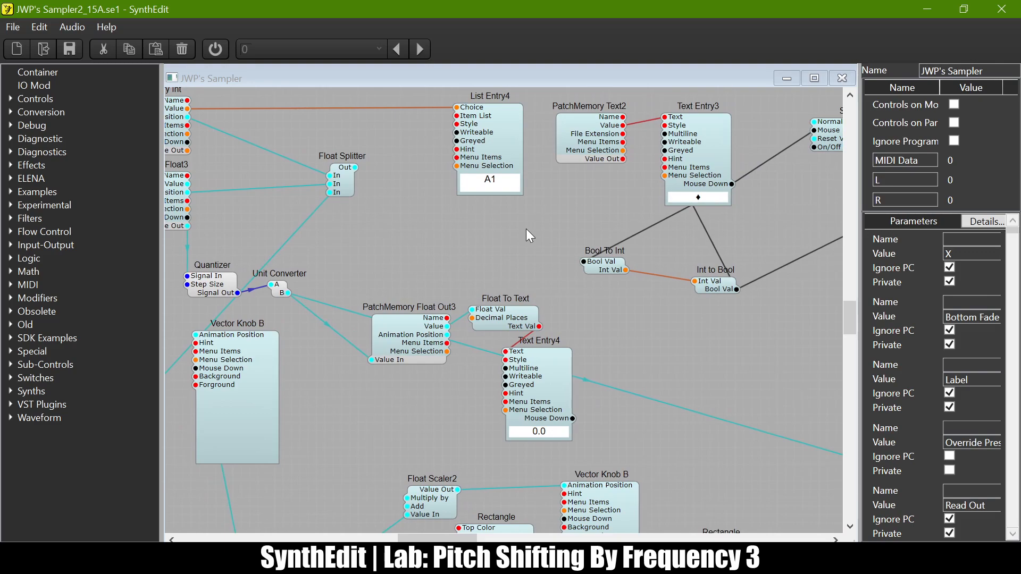
scroll(527, 229, "left", 3)
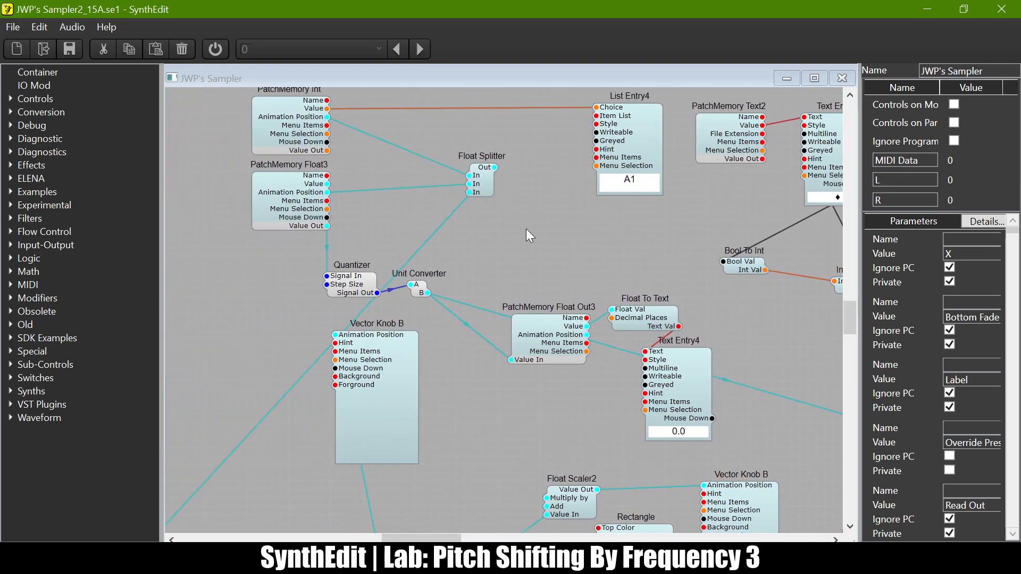
Start the audio engine and turn the large Vector Knob B to test how it changes the note and frequency.
left_click(214, 49)
left_click(378, 427)
mouse_move(375, 421)
left_mouse_down()
mouse_move(372, 397)
mouse_move(370, 417)
left_mouse_up()
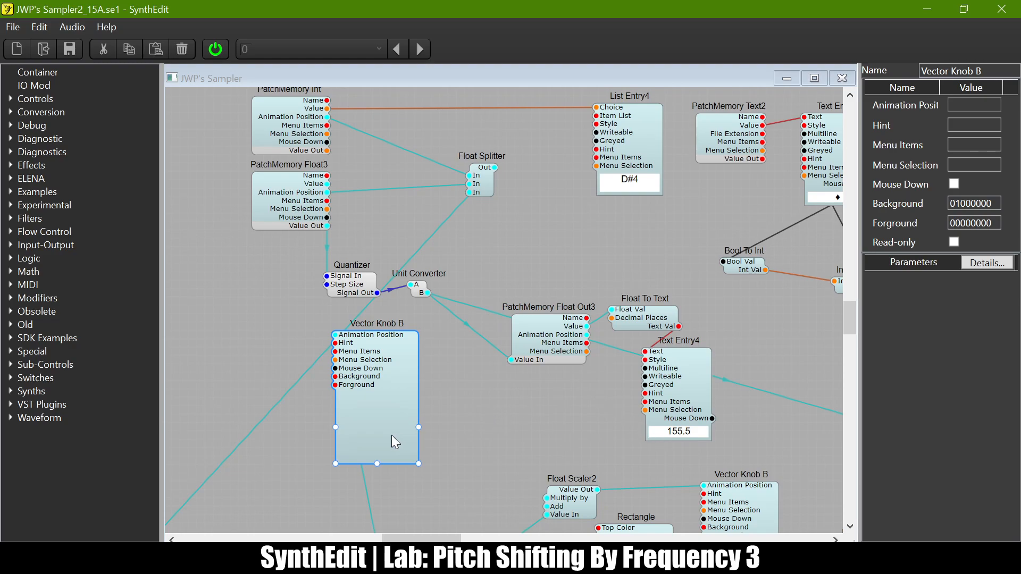
left_click_drag(369, 427, 385, 463)
Choose A3 as the note in List Entry4.
left_click(635, 184)
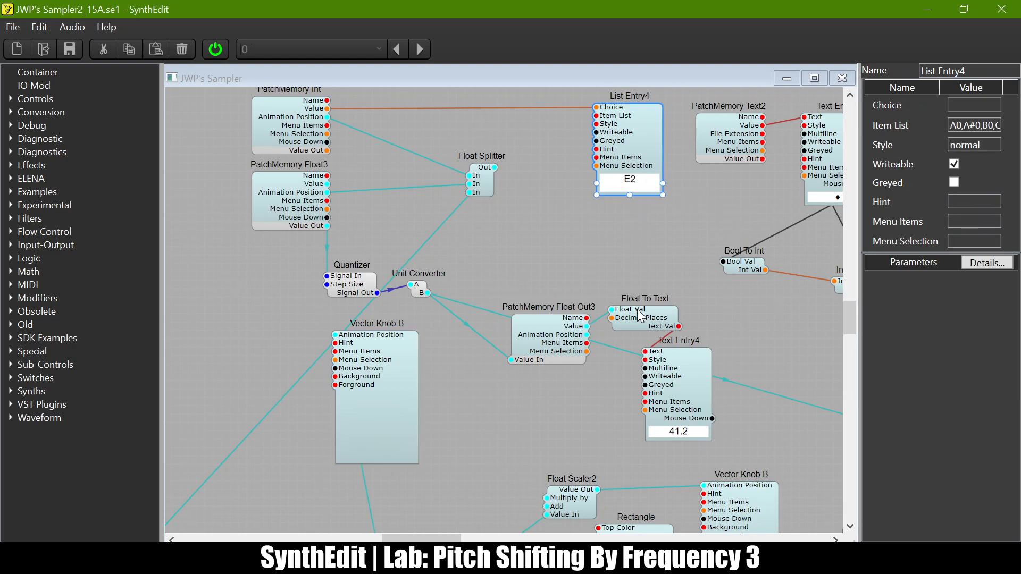
left_click(671, 378)
left_click(640, 418)
Trace the wiring from the Text Entry4 frequency readout through the Container, Unit Converter and Quantizer to the second PatchMemory Float3.
scroll(544, 320, "right", 10)
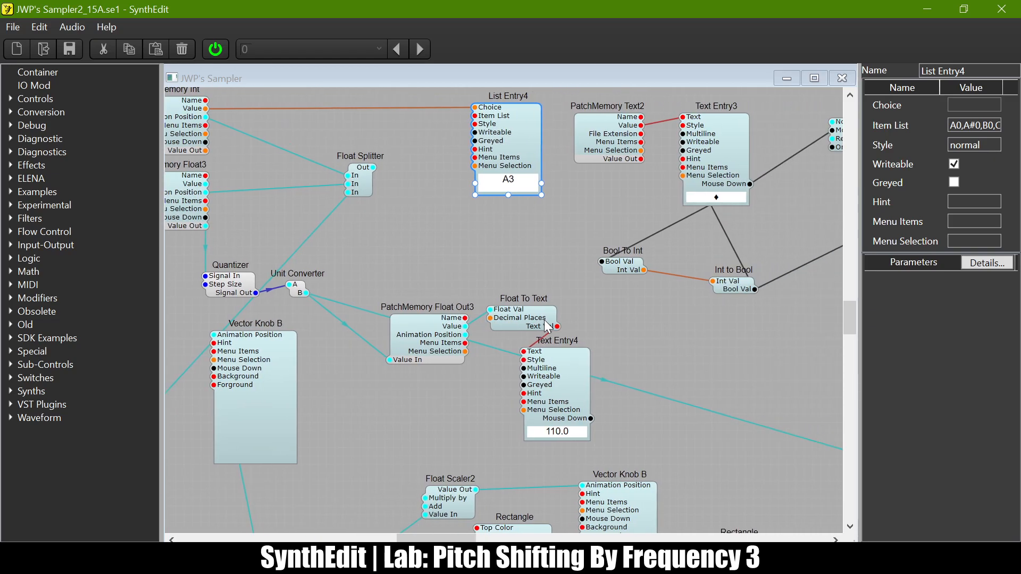
scroll(544, 321, "right", 1)
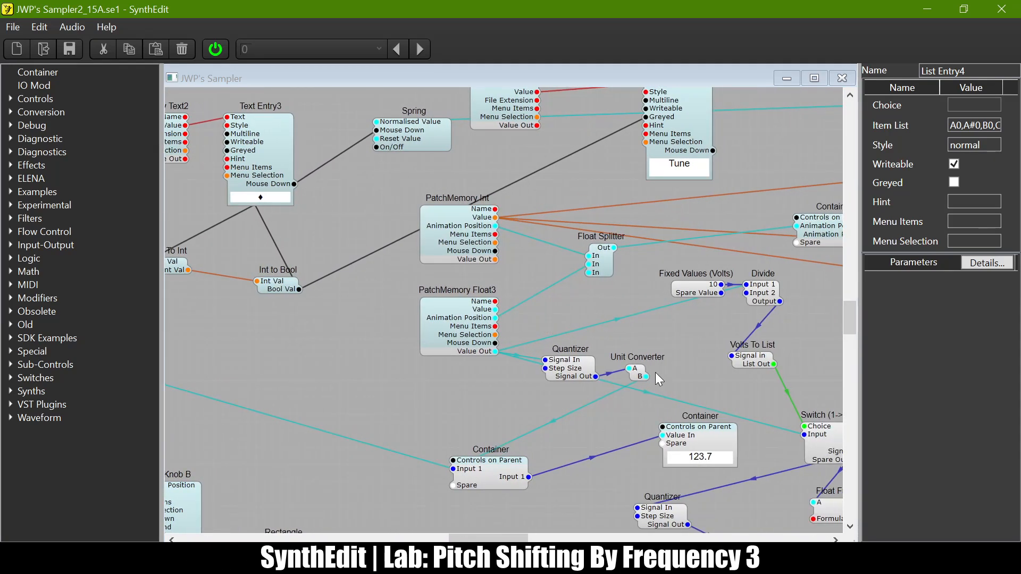
scroll(656, 372, "right", 4)
scroll(656, 372, "left", 8)
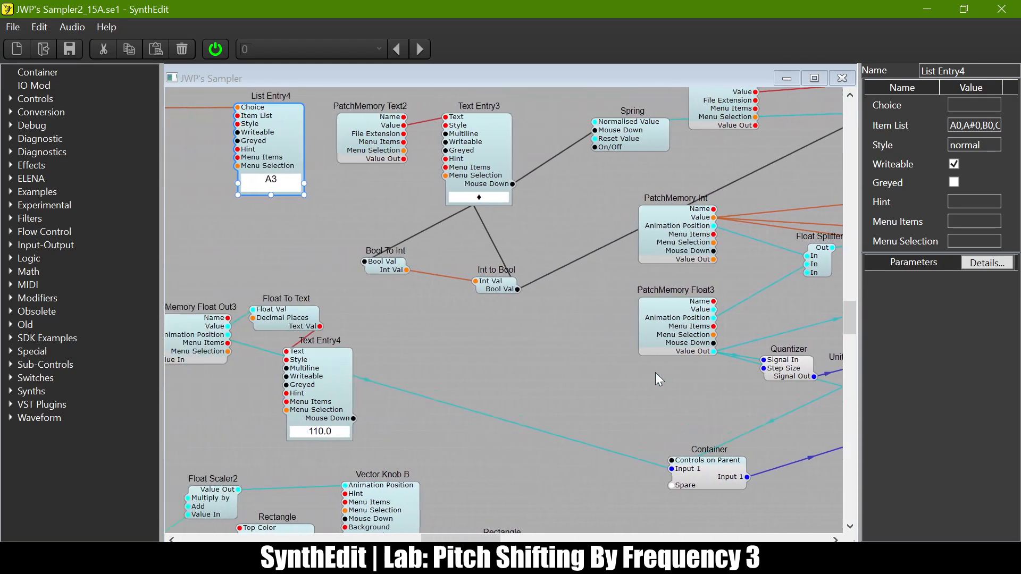
scroll(655, 374, "left", 10)
scroll(656, 374, "right", 7)
scroll(656, 374, "right", 4)
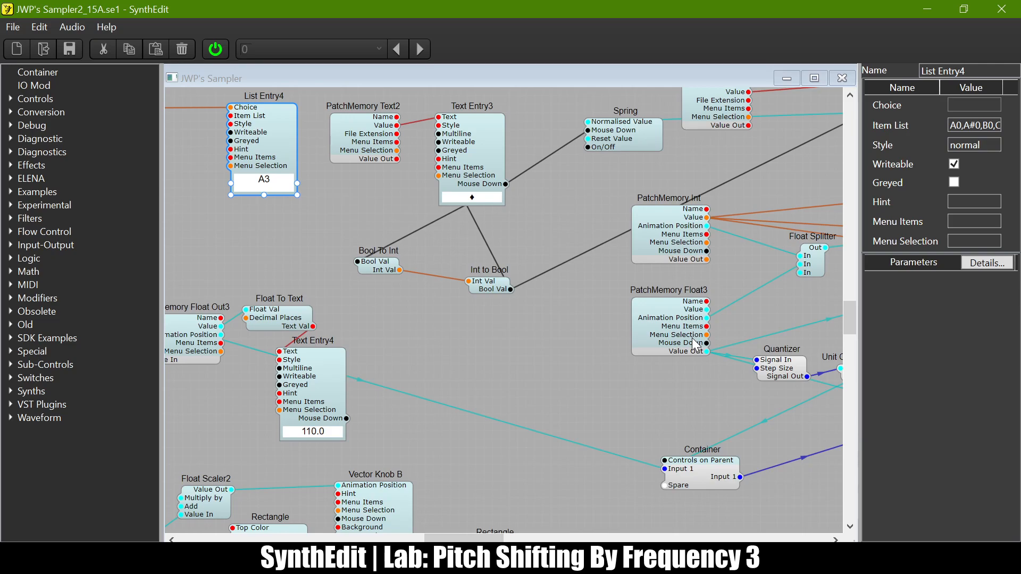
scroll(510, 369, "right", 8)
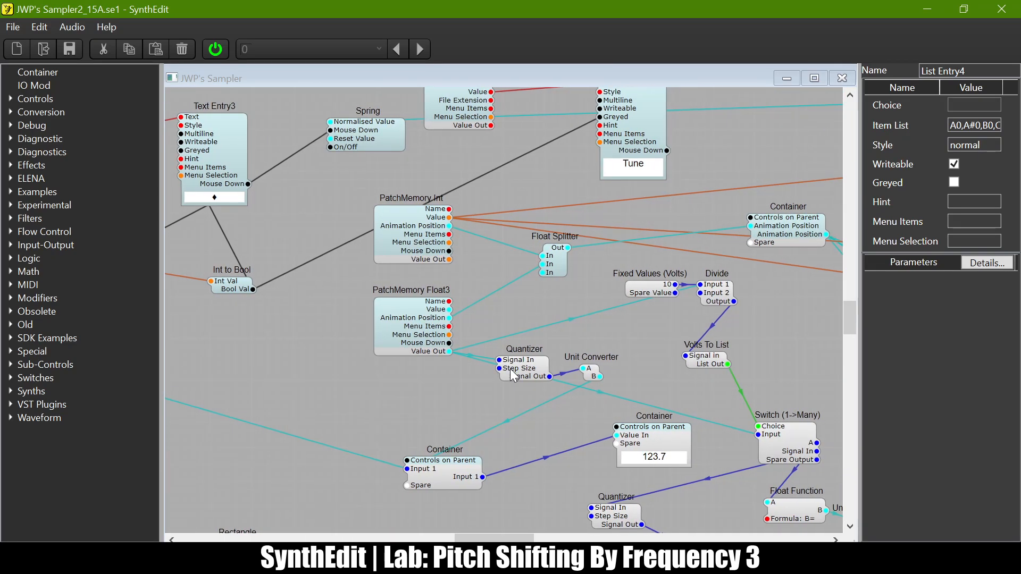
scroll(509, 369, "up", 4)
scroll(510, 368, "down", 8)
scroll(509, 369, "left", 17)
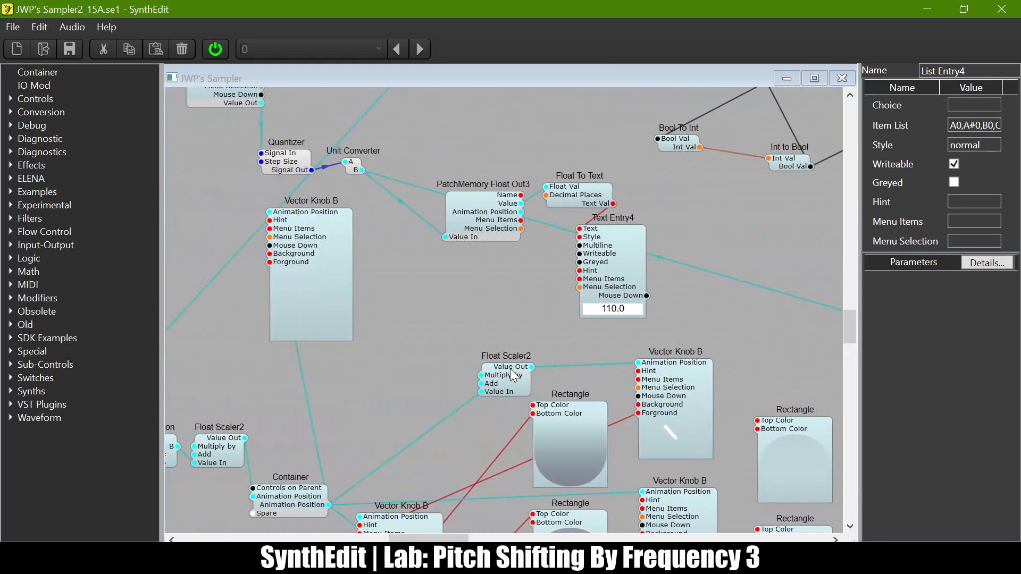
scroll(509, 368, "up", 7)
scroll(509, 369, "left", 2)
scroll(509, 369, "down", 3)
Inspect the Quantizer Signal PatchMemory Float3's parameters and compare its wiring with the Divide, Volts To List and Switch (1->Many) section.
left_click(281, 205)
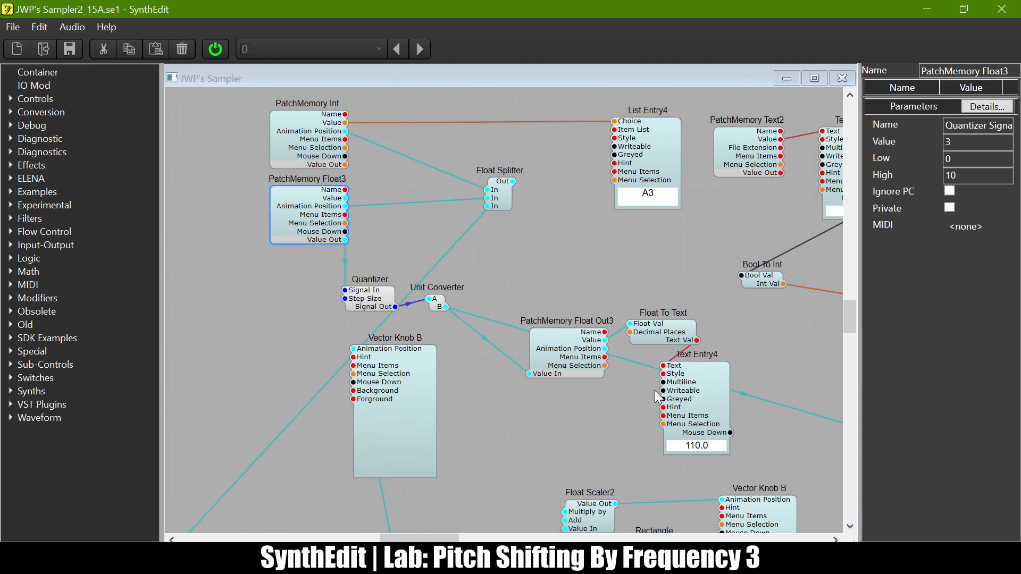
scroll(490, 229, "right", 20)
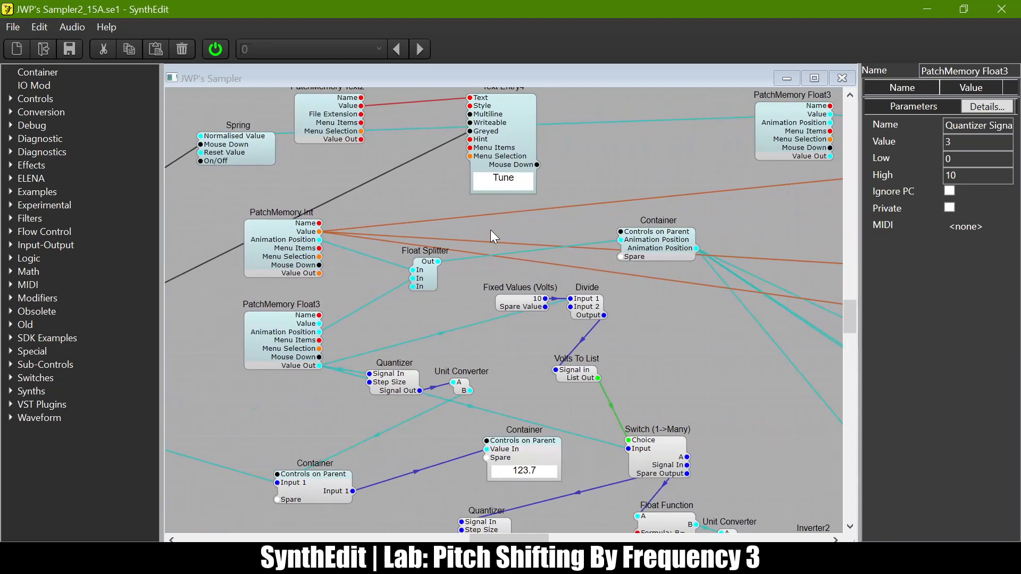
scroll(364, 218, "down", 6)
scroll(364, 218, "up", 8)
scroll(364, 218, "down", 3)
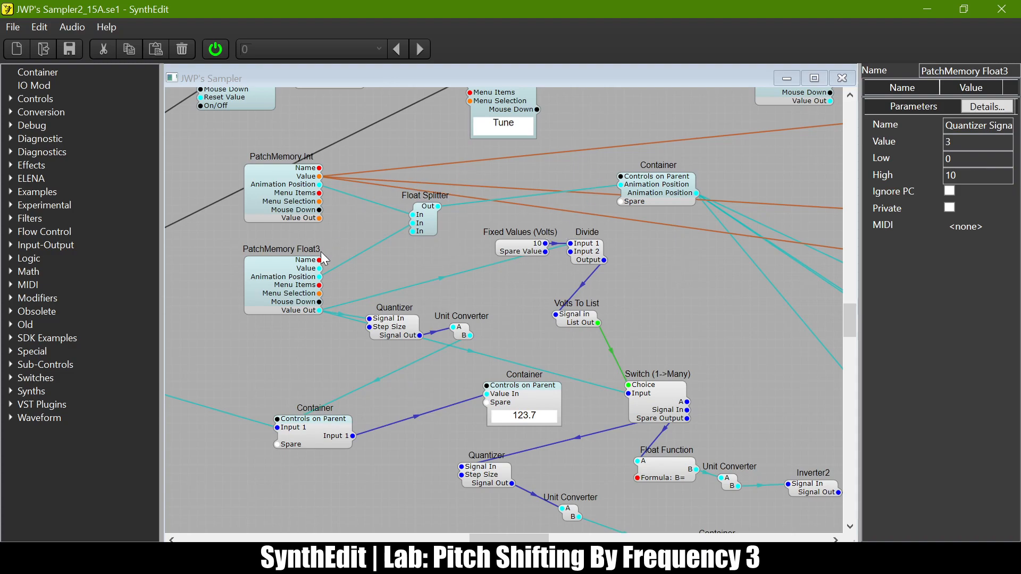
scroll(553, 256, "left", 3)
scroll(553, 257, "down", 1)
scroll(553, 256, "right", 2)
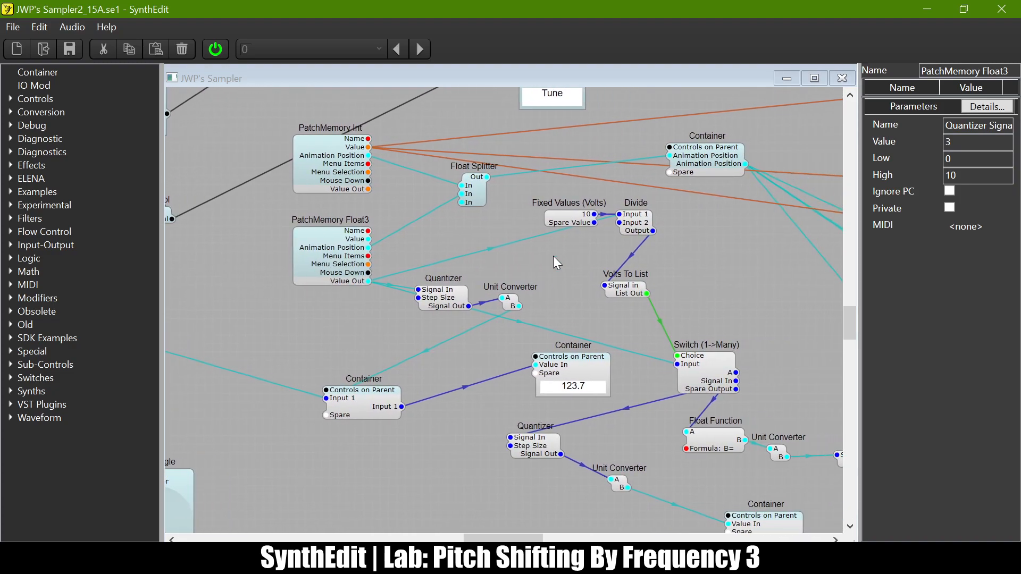
scroll(677, 277, "right", 3)
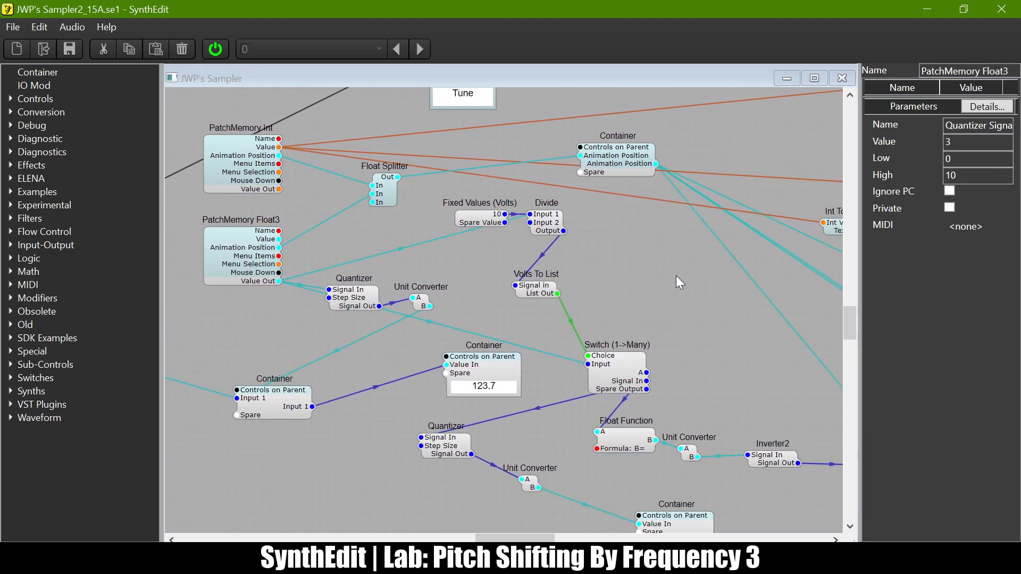
scroll(677, 276, "down", 1)
scroll(677, 277, "left", 2)
scroll(678, 282, "left", 15)
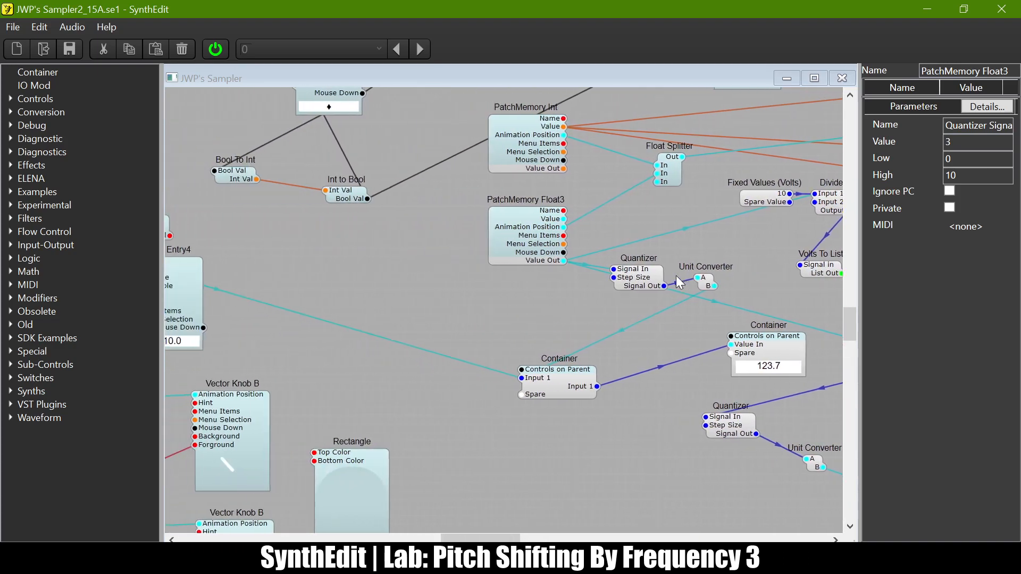
scroll(675, 276, "up", 4)
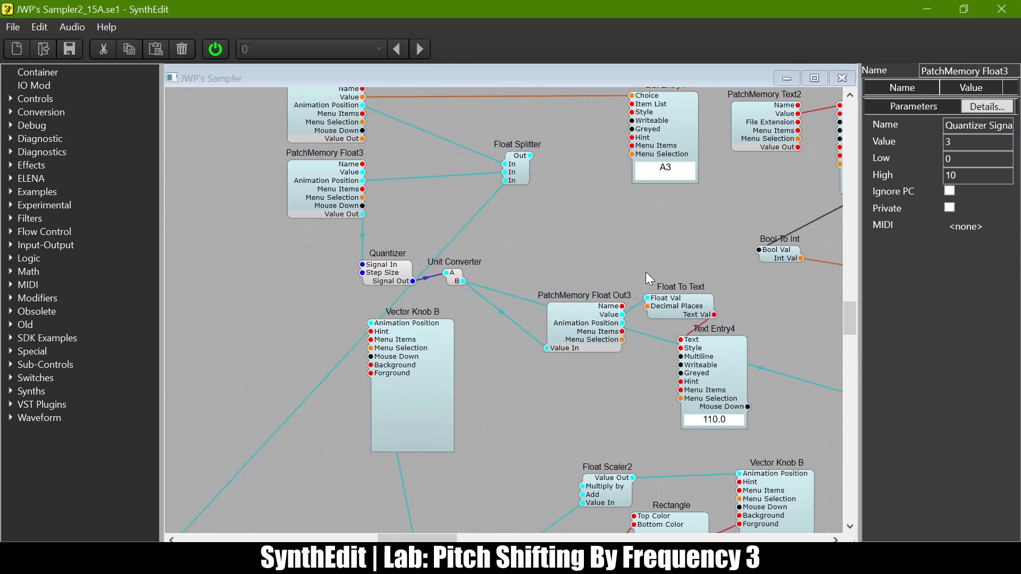
scroll(589, 207, "right", 12)
scroll(589, 206, "right", 2)
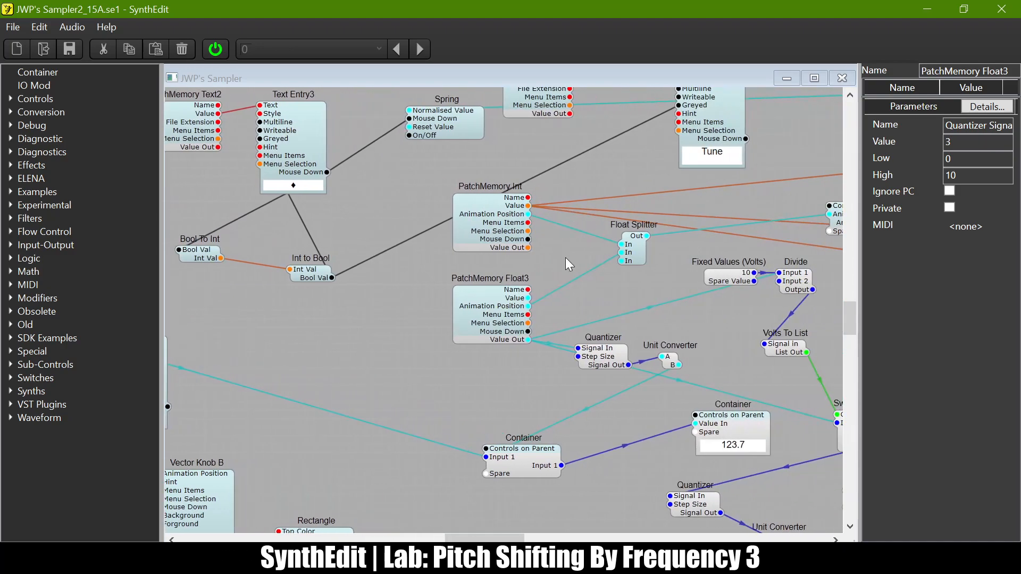
Compare the parameters of the Switch (1->Many) PatchMemory Float3 with those of the Quantizer Signal PatchMemory Float3.
left_click(488, 322)
scroll(575, 318, "right", 3)
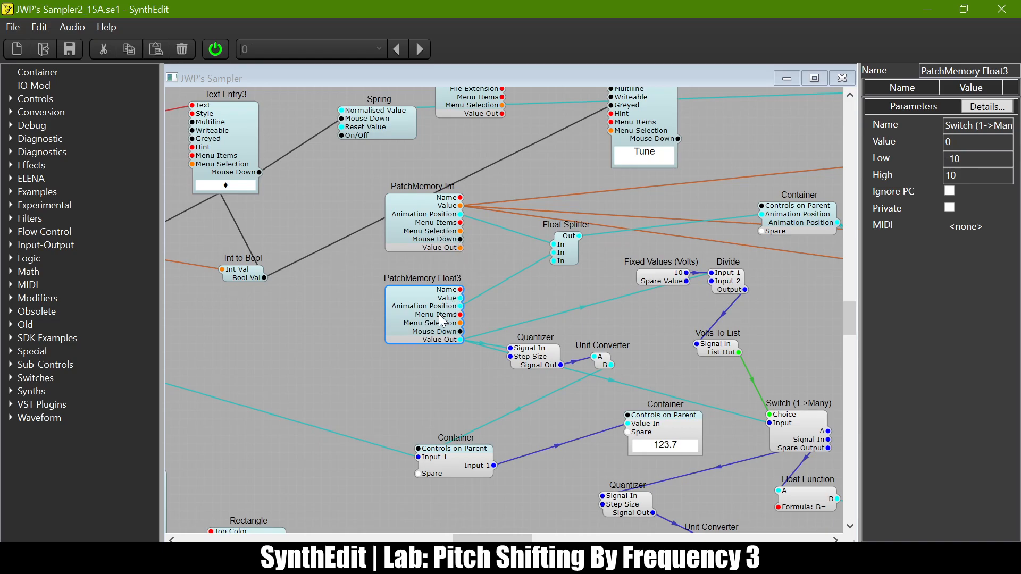
scroll(363, 260, "down", 2)
scroll(362, 260, "left", 13)
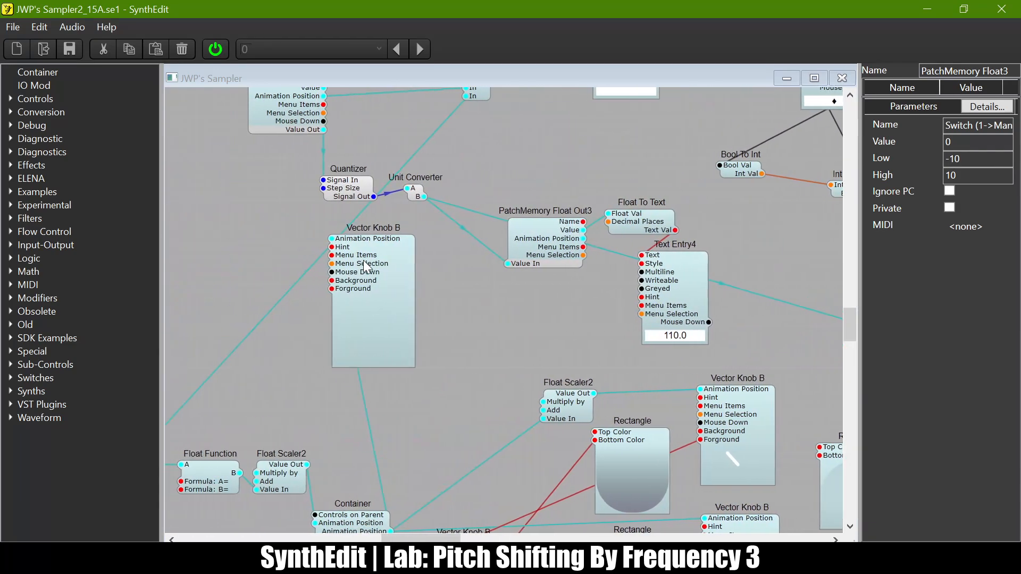
scroll(363, 260, "up", 2)
left_click(392, 162)
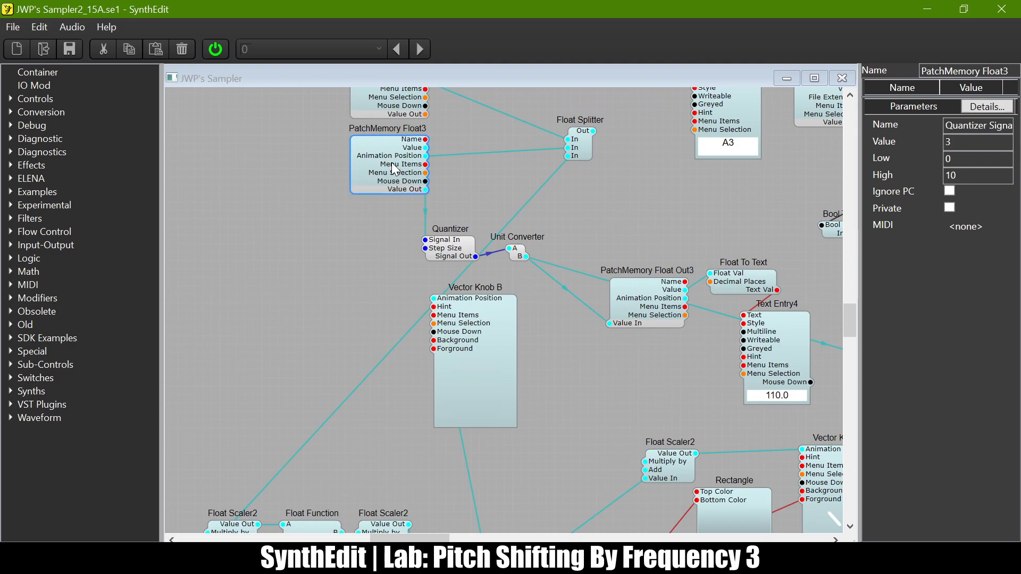
scroll(513, 204, "right", 13)
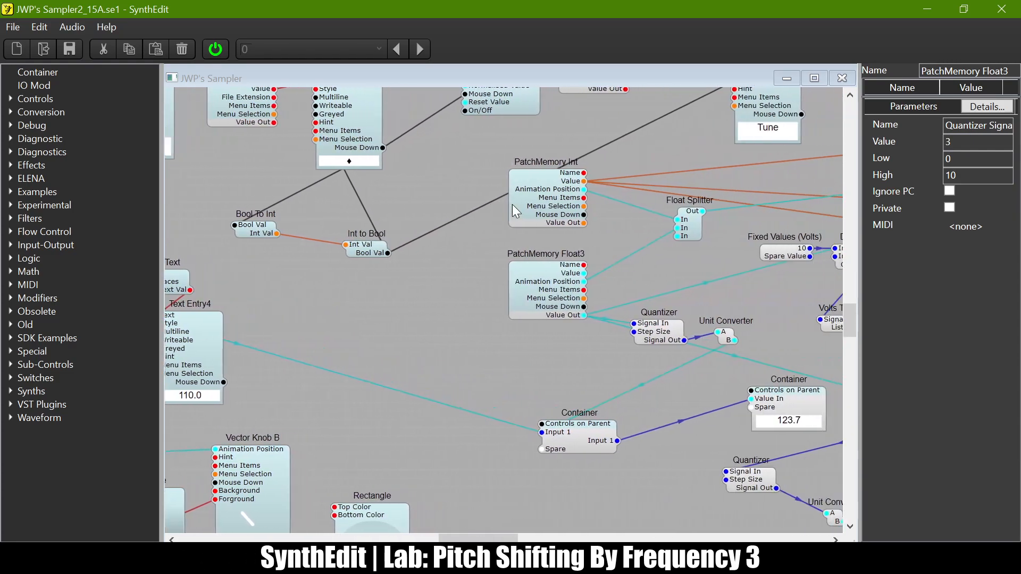
Move the PatchMemory Int near the Tune entry upward, and place the Switch (1->Many) PatchMemory Float3 directly beneath it.
left_click_drag(552, 206, 541, 175)
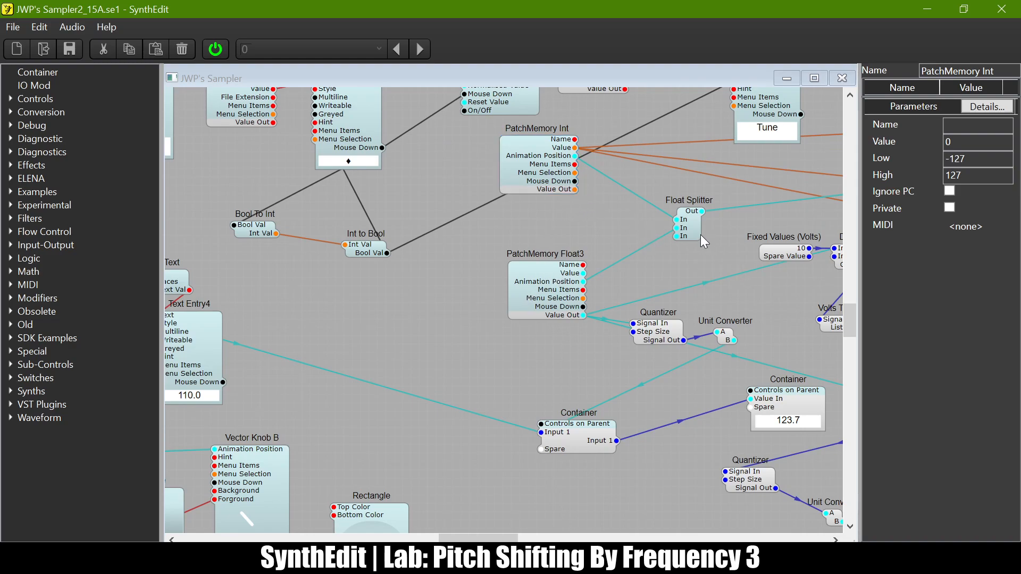
left_click(525, 162)
scroll(695, 172, "up", 2)
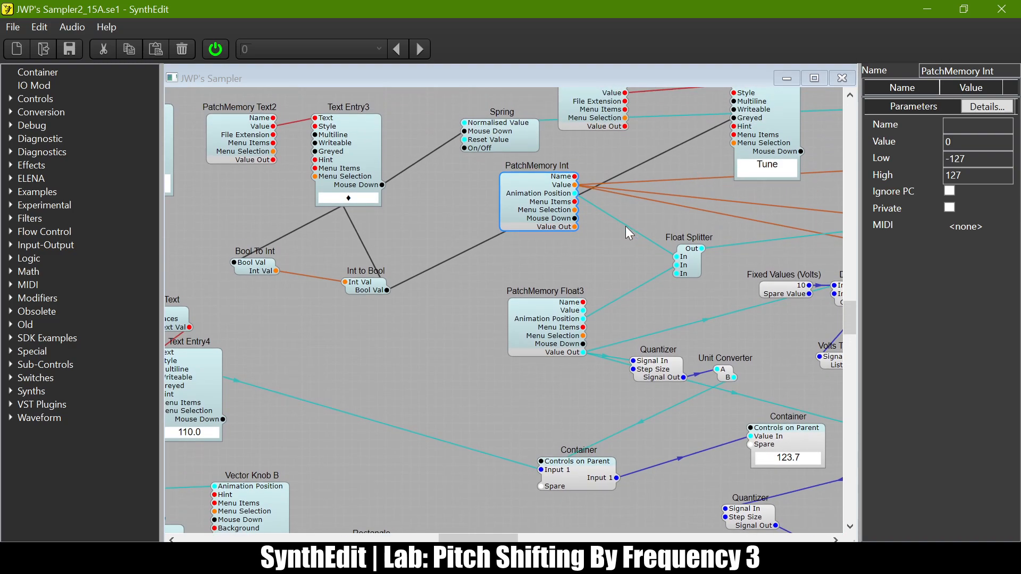
scroll(625, 225, "right", 3)
left_click(478, 345)
left_click_drag(475, 341, 465, 296)
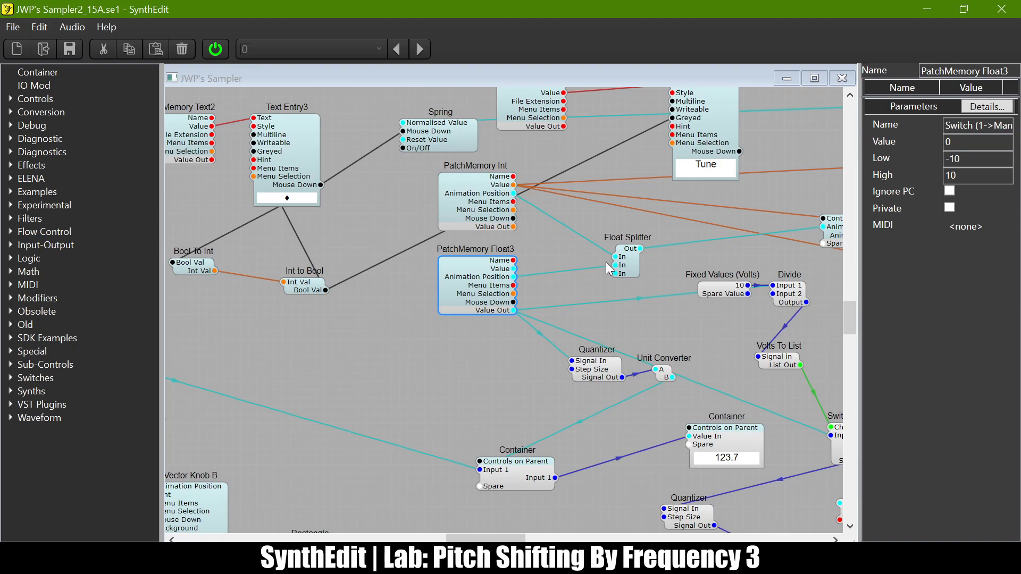
Delete the wire between the Switch (1->Many) PatchMemory Float3 and its neighbouring Float Splitter.
scroll(605, 262, "right", 4)
left_click(522, 267)
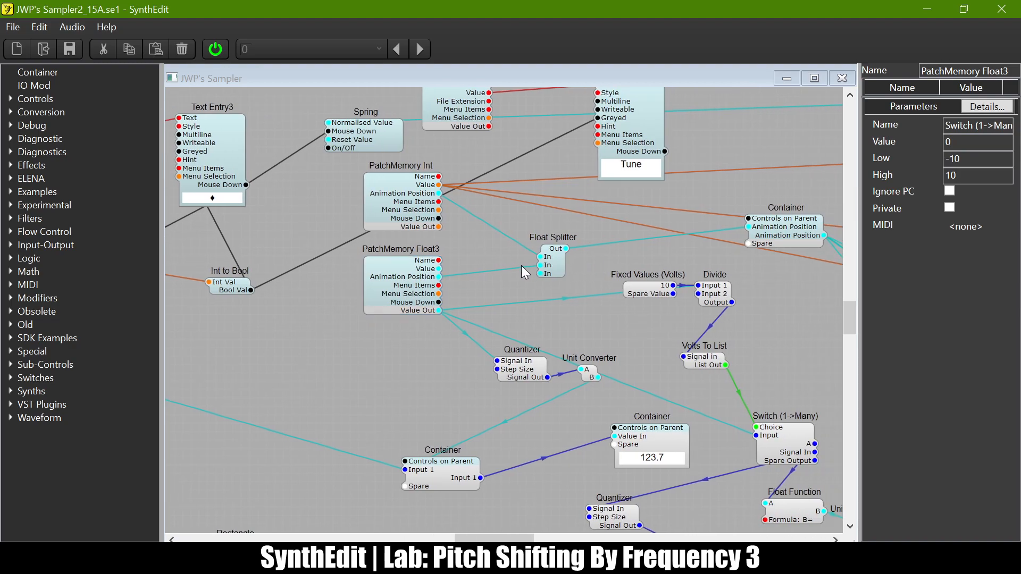
left_click(516, 267)
key("Delete")
Connect the Switch (1->Many) PatchMemory Float3 to a new input of the Float Splitter above Vector Knob B, and select the Quantizer Signal PatchMemory Float3.
left_click_drag(439, 269, 451, 278)
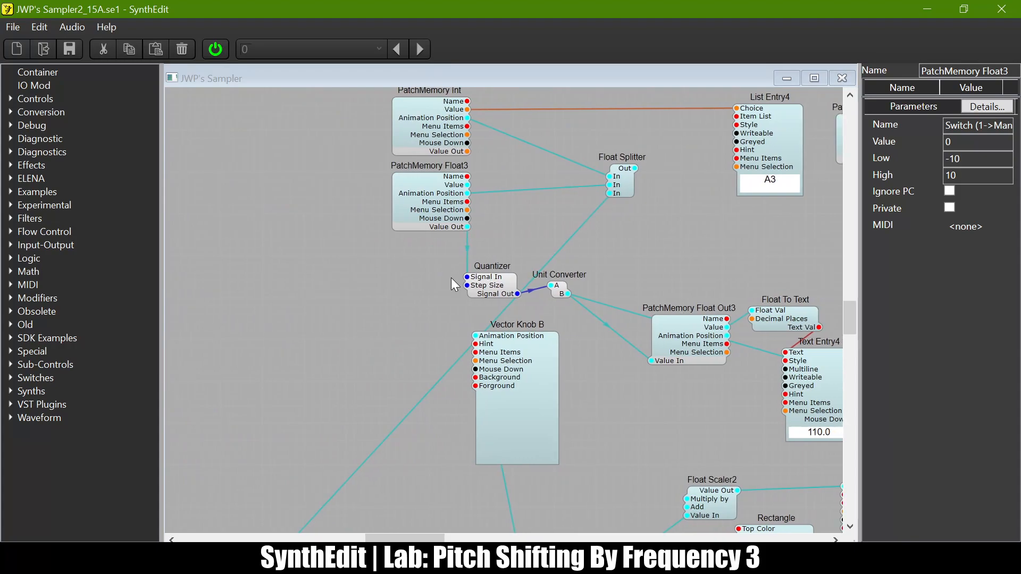
left_click(621, 235)
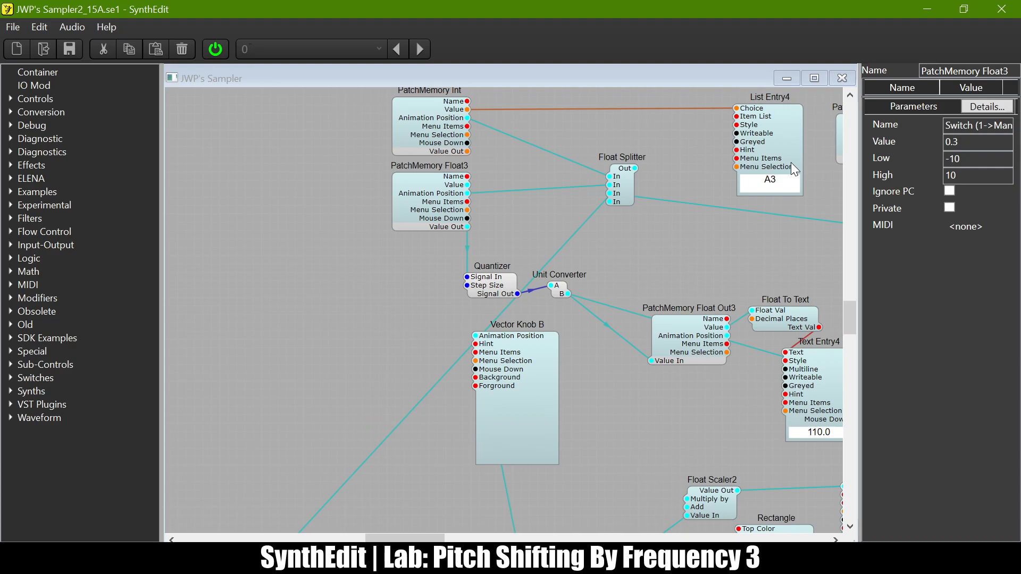
left_click(426, 207)
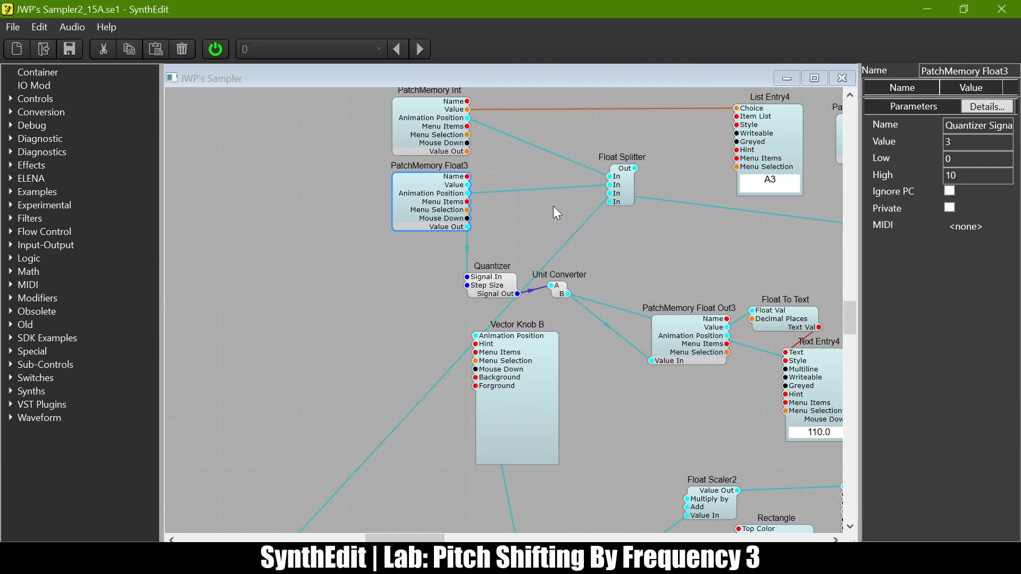
Check the Switch (1->Many) PatchMemory Float3 parameters and move the neighbouring Float Splitter up beside the PatchMemory Int.
scroll(553, 206, "right", 10)
left_click(575, 299)
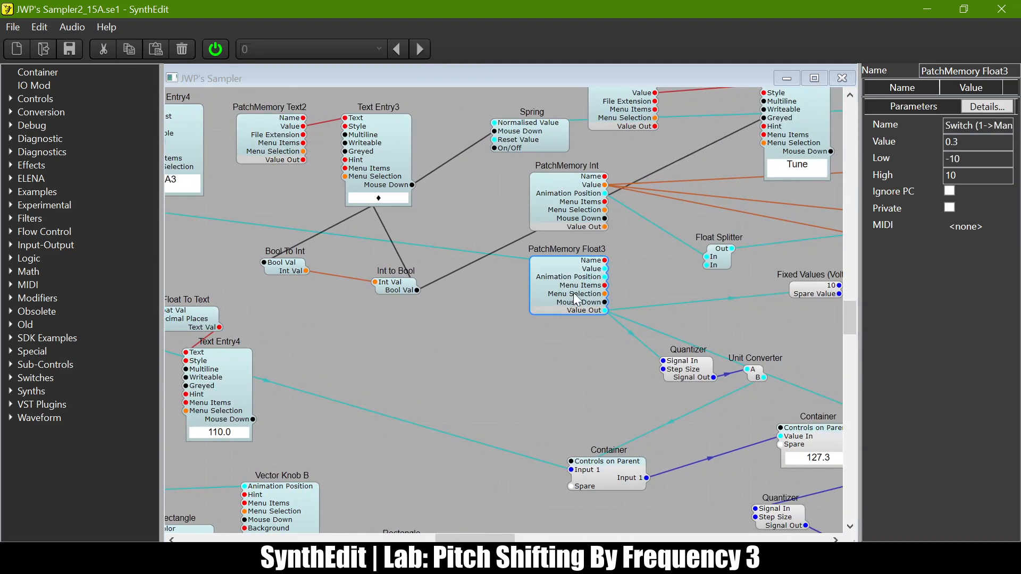
scroll(628, 275, "right", 3)
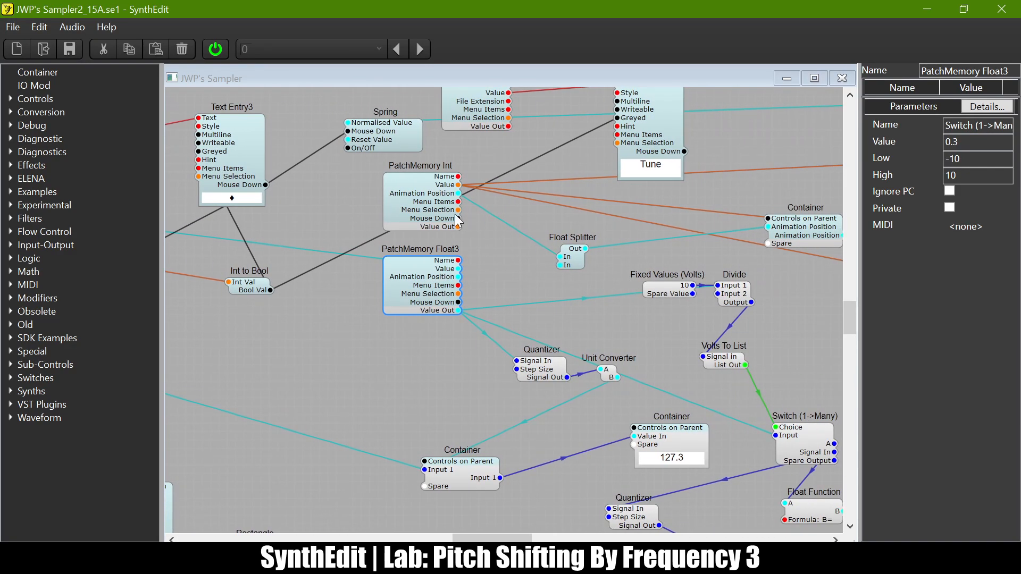
left_click_drag(570, 238, 579, 200)
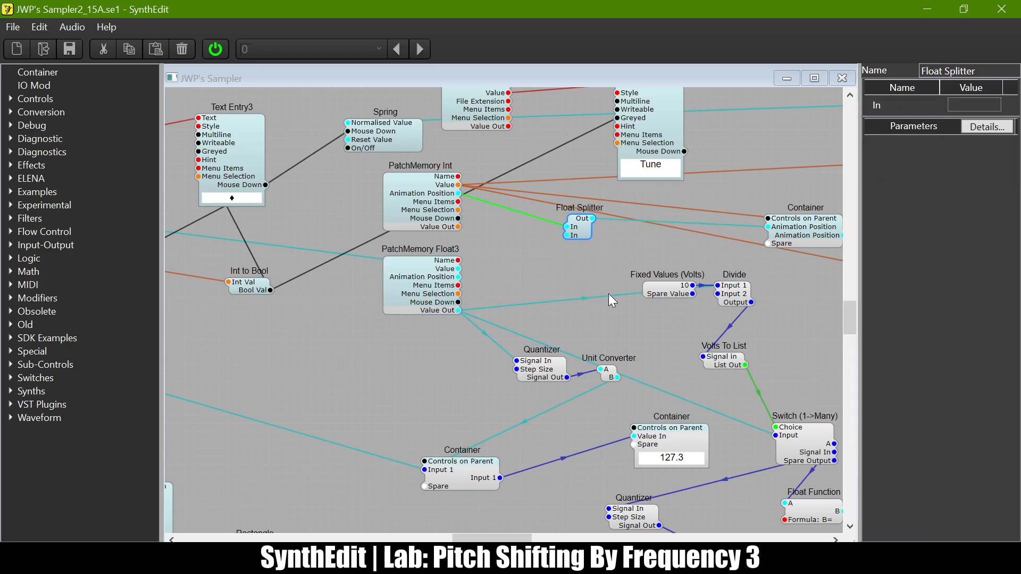
Trace the wiring from the tuning Float Splitter through the Container to the Vector Knob B and the switch section.
scroll(594, 314, "up", 1)
scroll(593, 314, "right", 5)
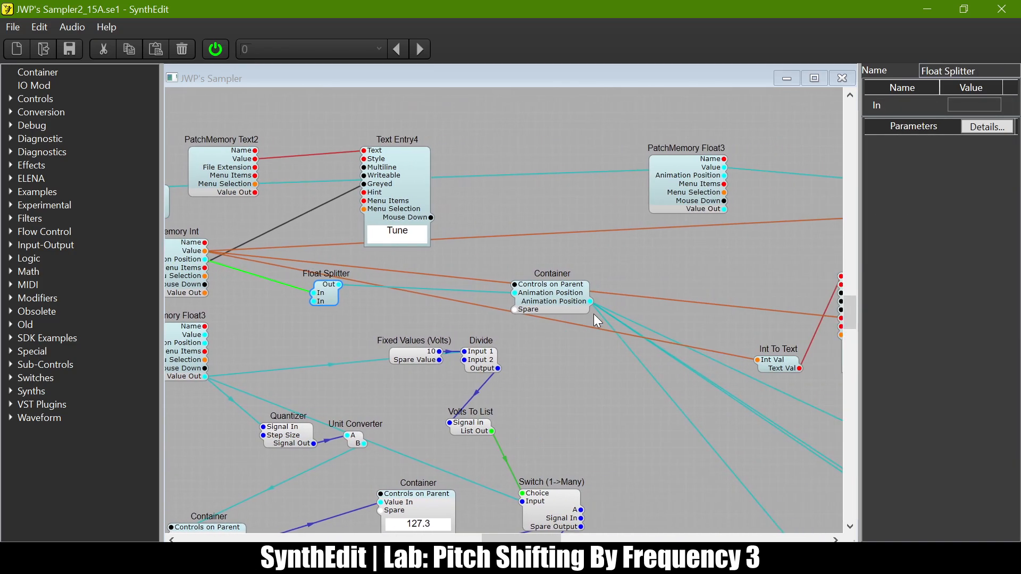
scroll(594, 314, "down", 6)
scroll(594, 314, "up", 1)
scroll(593, 314, "up", 6)
scroll(594, 314, "left", 8)
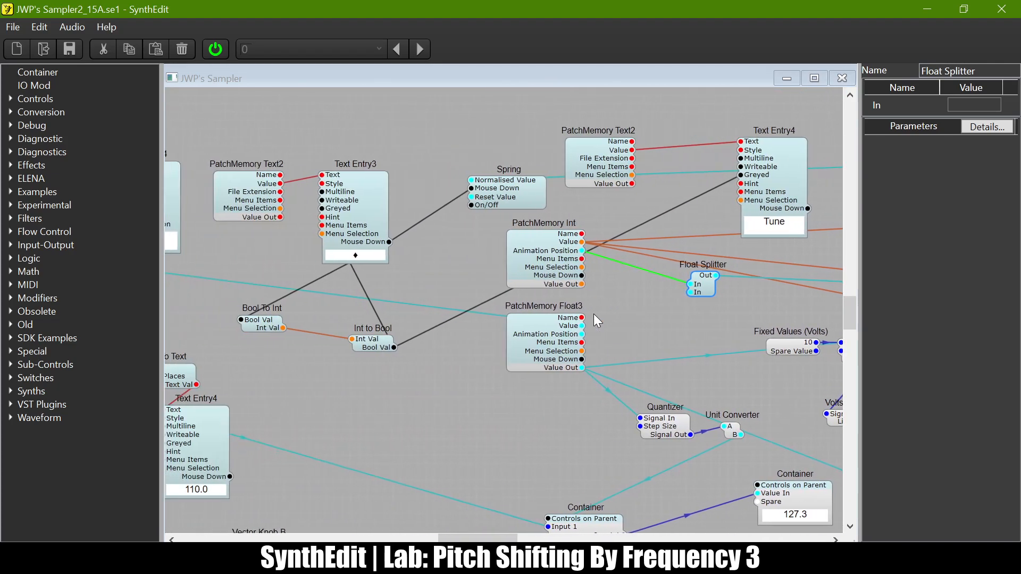
scroll(473, 453, "right", 8)
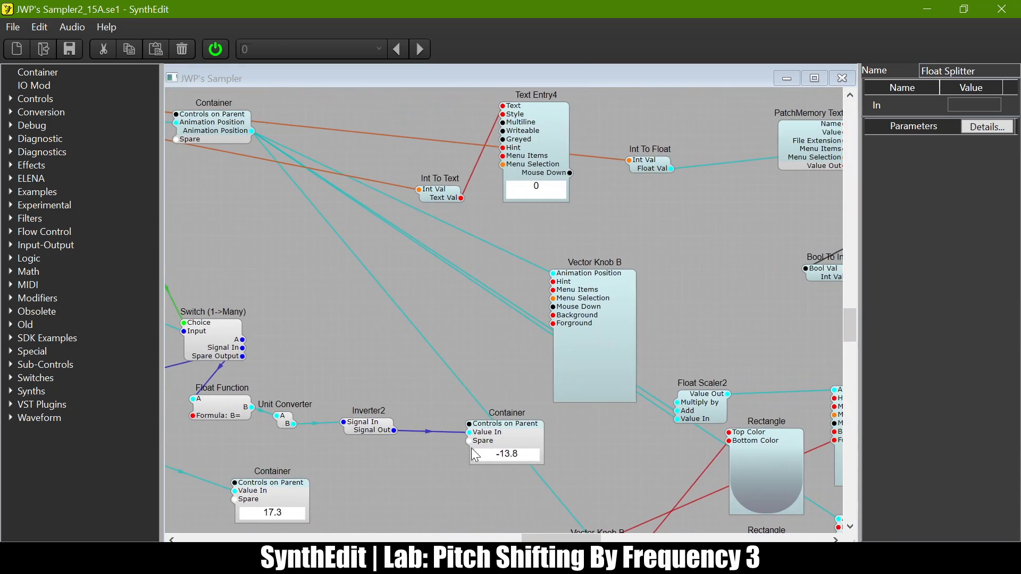
Move the Int To Text module and its numeric Text Entry4 beside the Tune entry, with Int To Text between both entries.
scroll(471, 448, "up", 5)
scroll(532, 389, "left", 4)
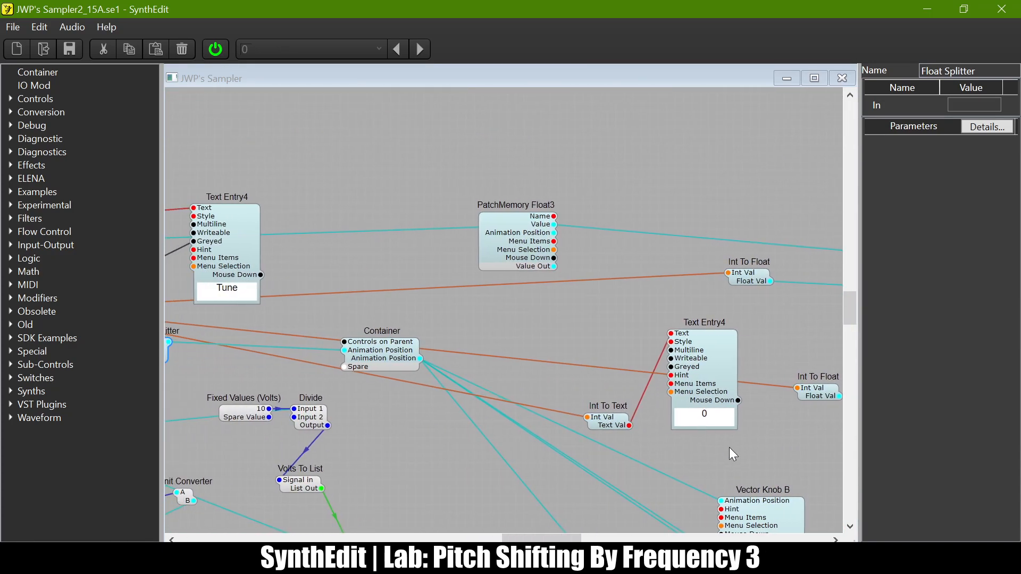
left_click_drag(729, 423, 557, 317)
left_click_drag(685, 370, 648, 244)
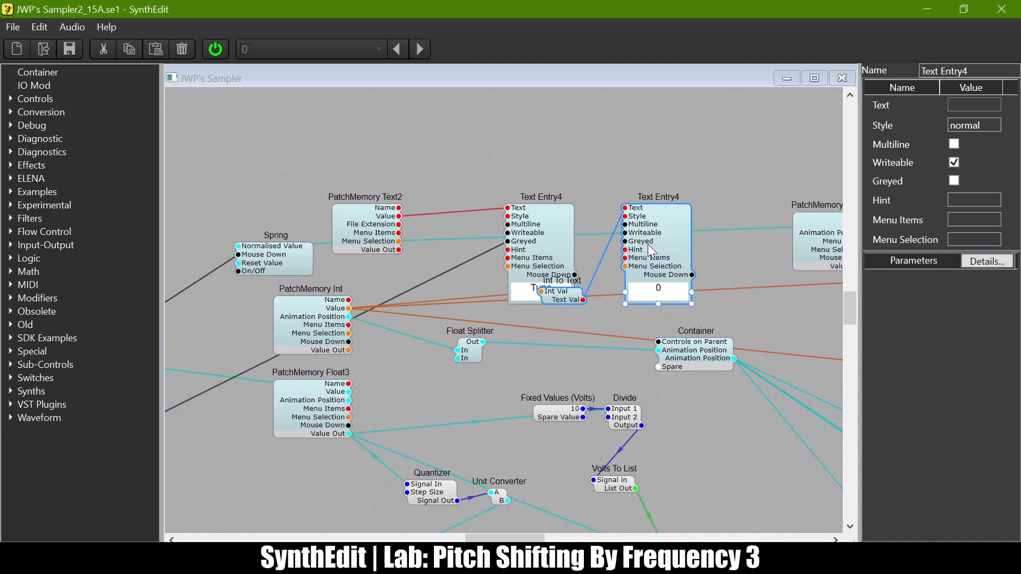
left_click_drag(565, 296, 599, 280)
left_click_drag(652, 254, 702, 250)
left_click_drag(612, 291, 638, 291)
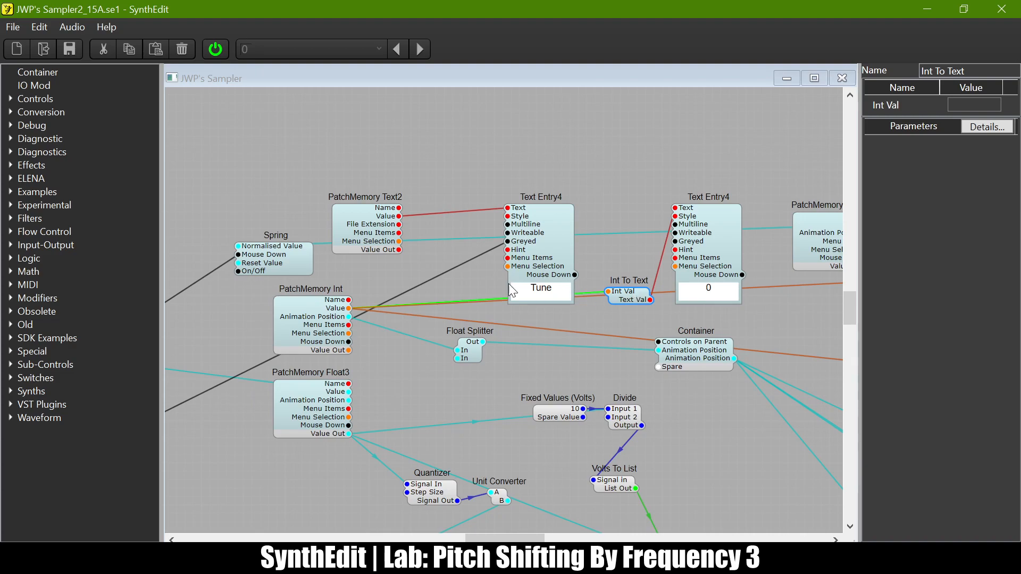
Move the tuning Vector Knob B up beside the Container that drives its Animation Position.
scroll(425, 374, "down", 5)
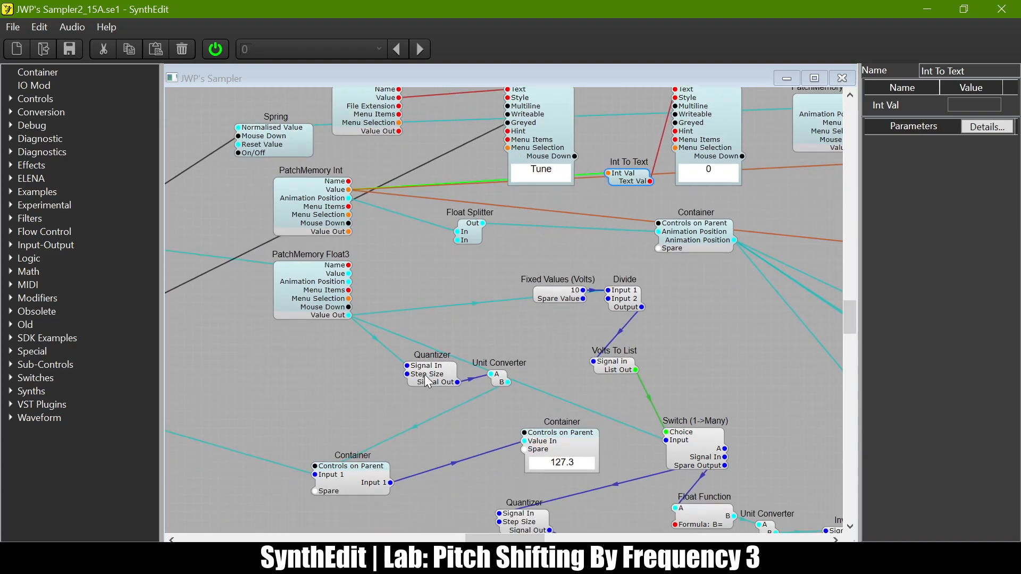
scroll(425, 375, "up", 5)
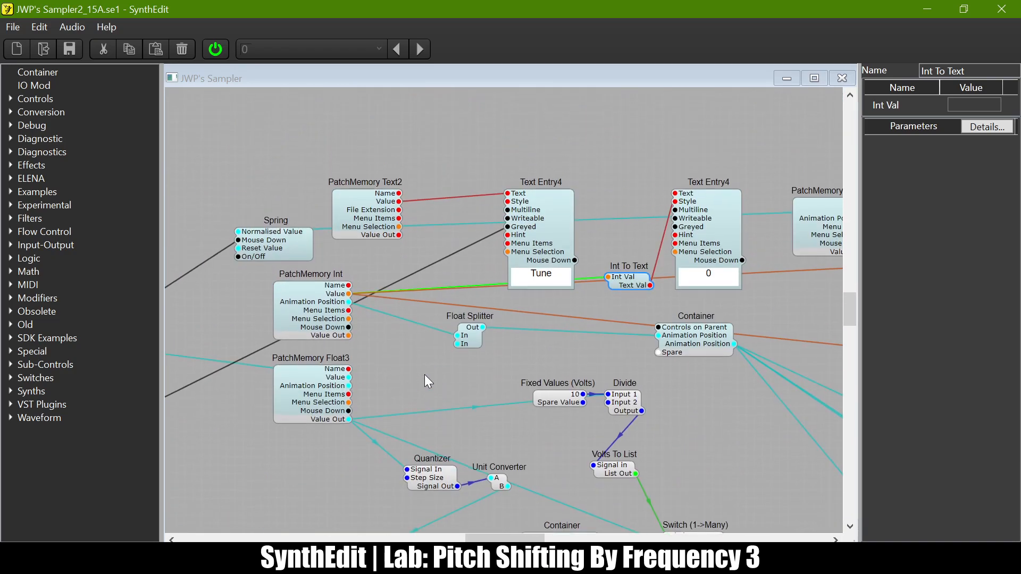
scroll(594, 384, "right", 5)
scroll(593, 384, "down", 4)
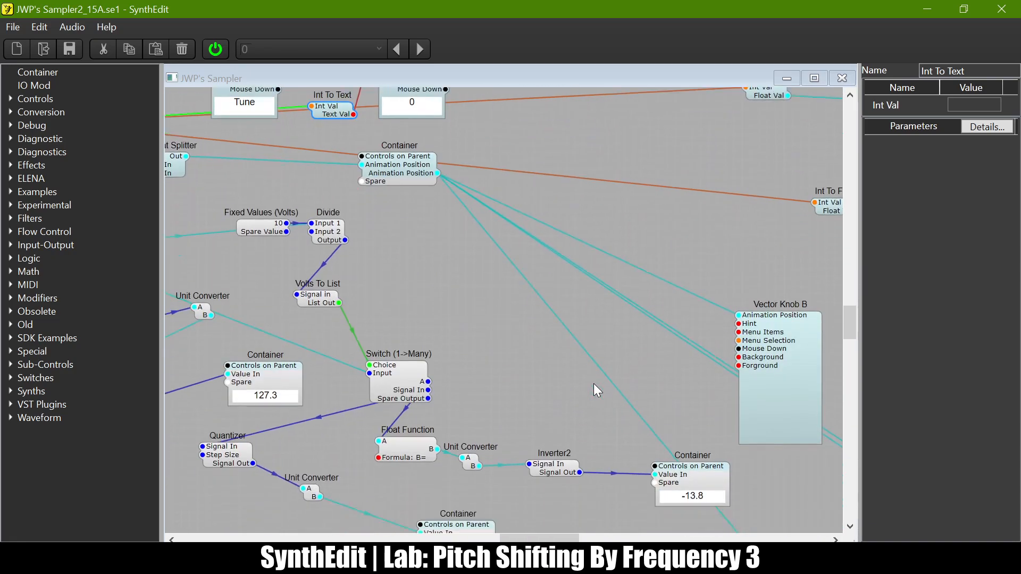
left_click(803, 343)
left_click_drag(804, 343, 734, 408)
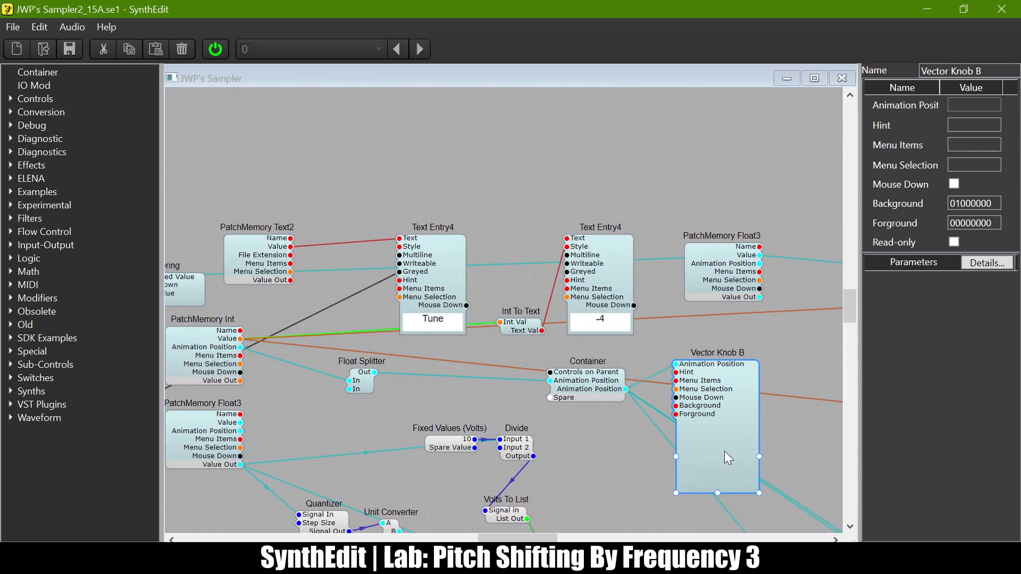
Set the numeric Text Entry4 beside the Tune entry to 0.
scroll(572, 441, "left", 4)
scroll(572, 440, "down", 4)
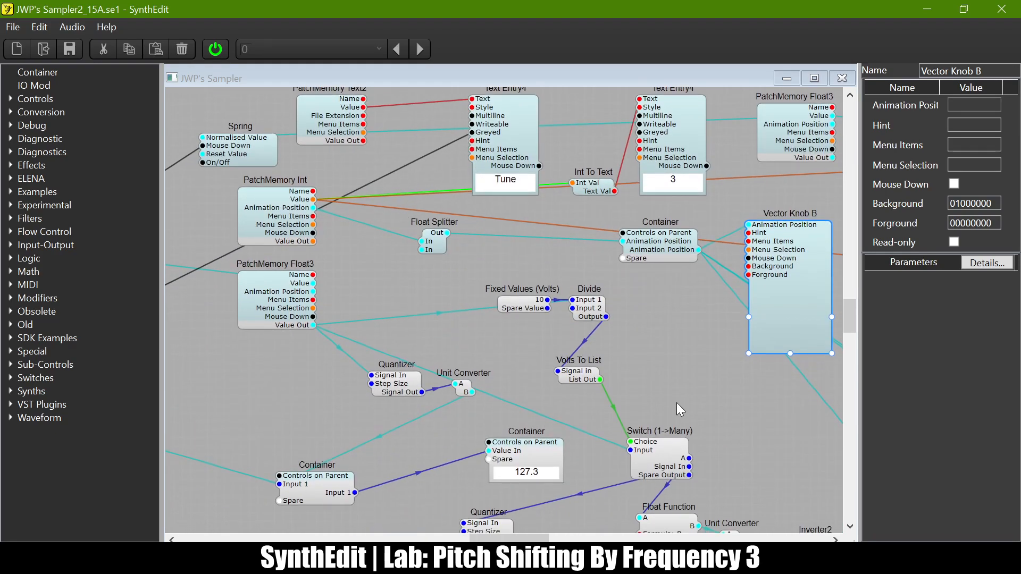
left_click(680, 178)
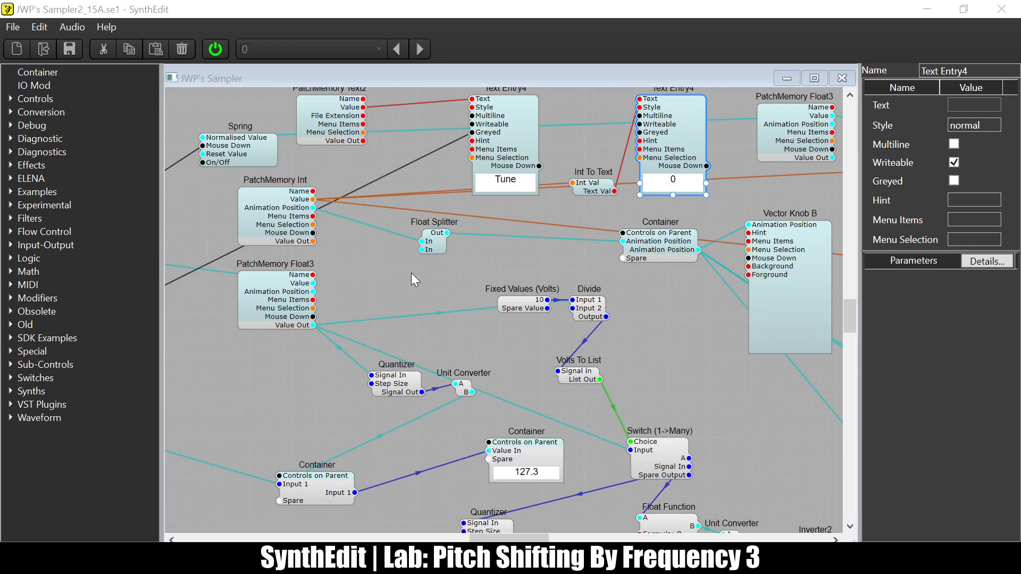
Inspect the parameters of the PatchMemory Int that feeds the note List Entry4.
scroll(293, 306, "left", 10)
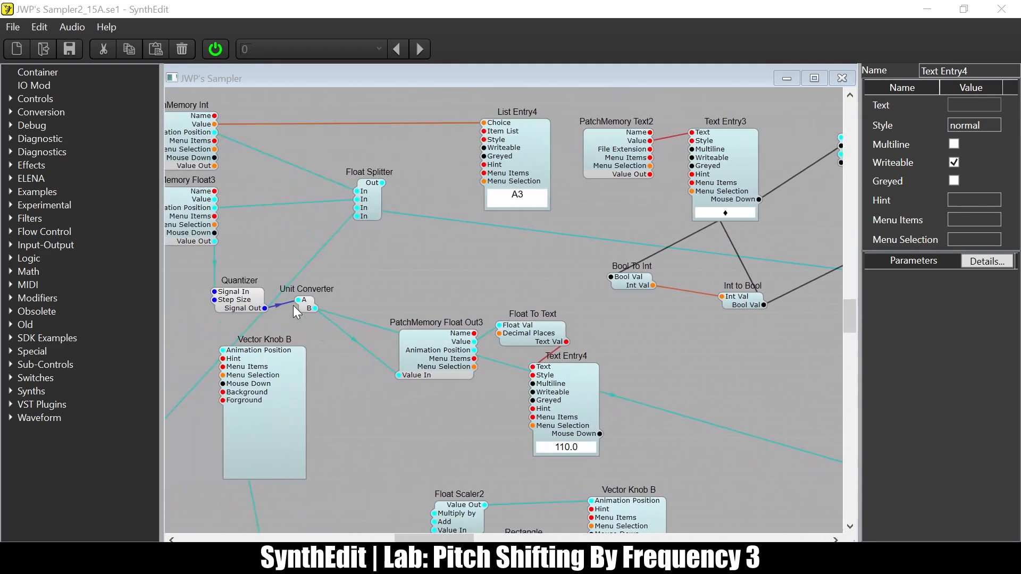
left_click(195, 149)
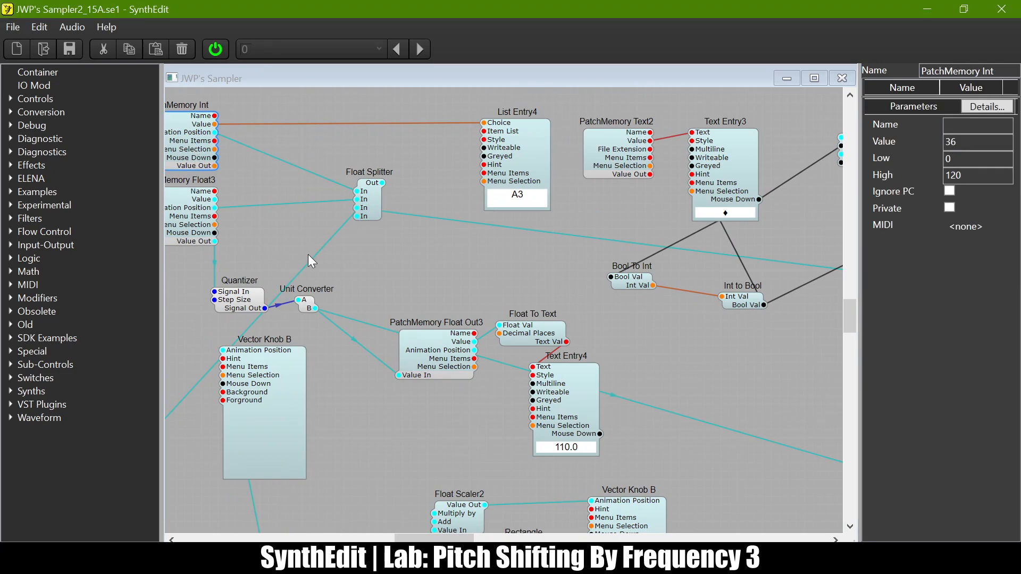
scroll(308, 254, "right", 10)
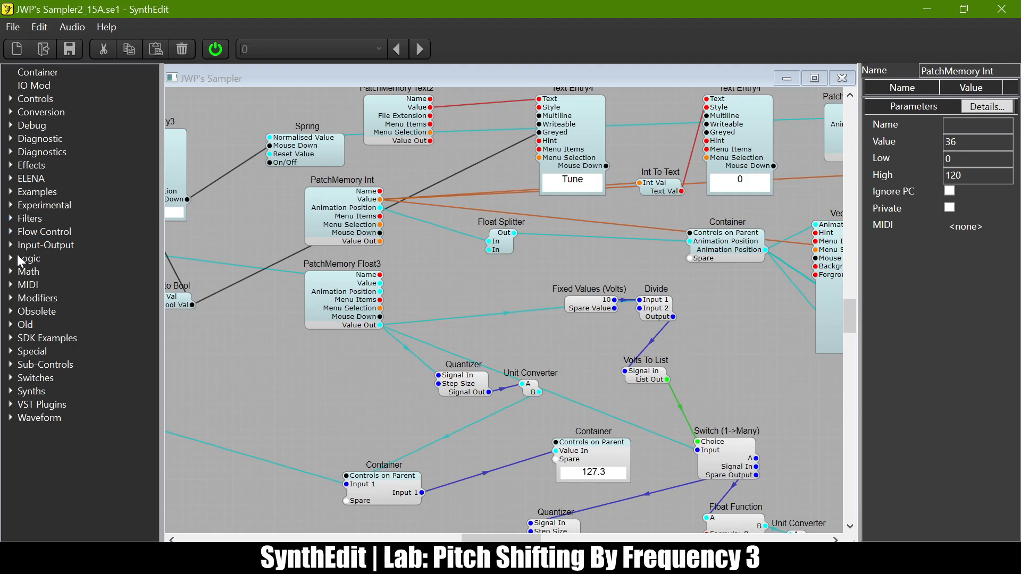
Add an old-type Float Scaler sub-control beside the Switch (1->Many) PatchMemory Float3, and shift the Float Splitter up to make room.
left_click(11, 326)
scroll(67, 213, "down", 7)
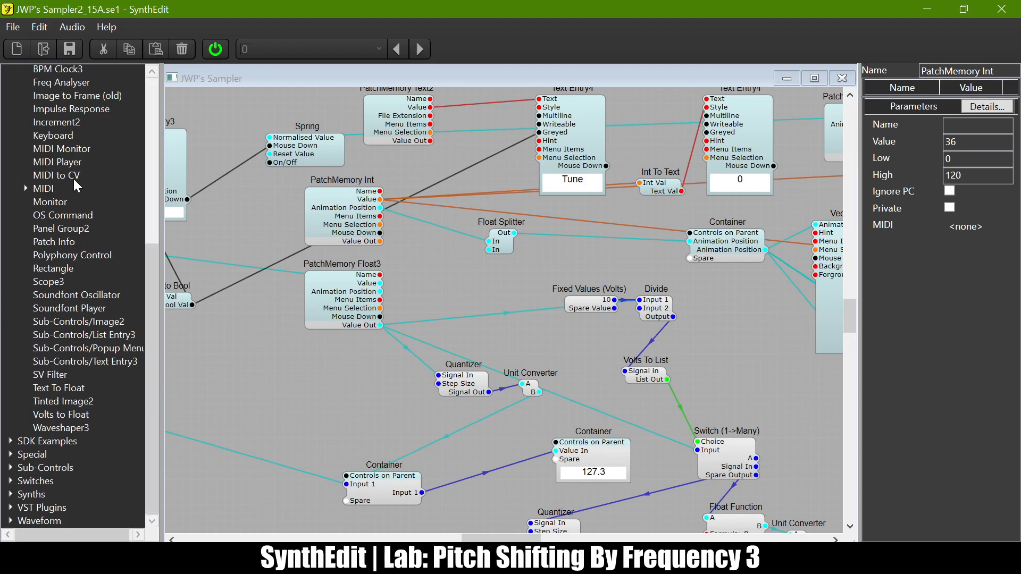
left_click_drag(151, 280, 151, 234)
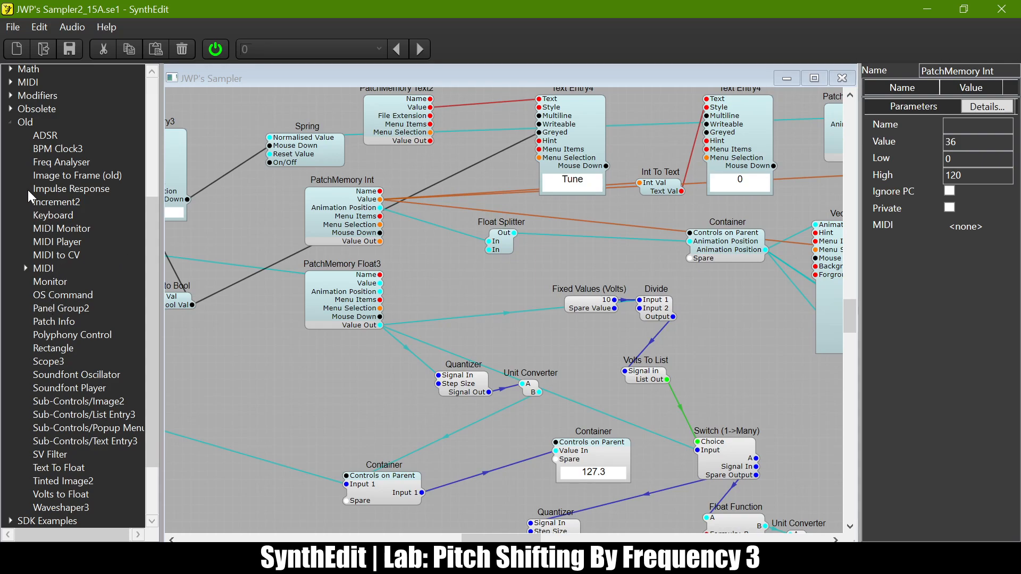
left_click(12, 124)
left_click(13, 363)
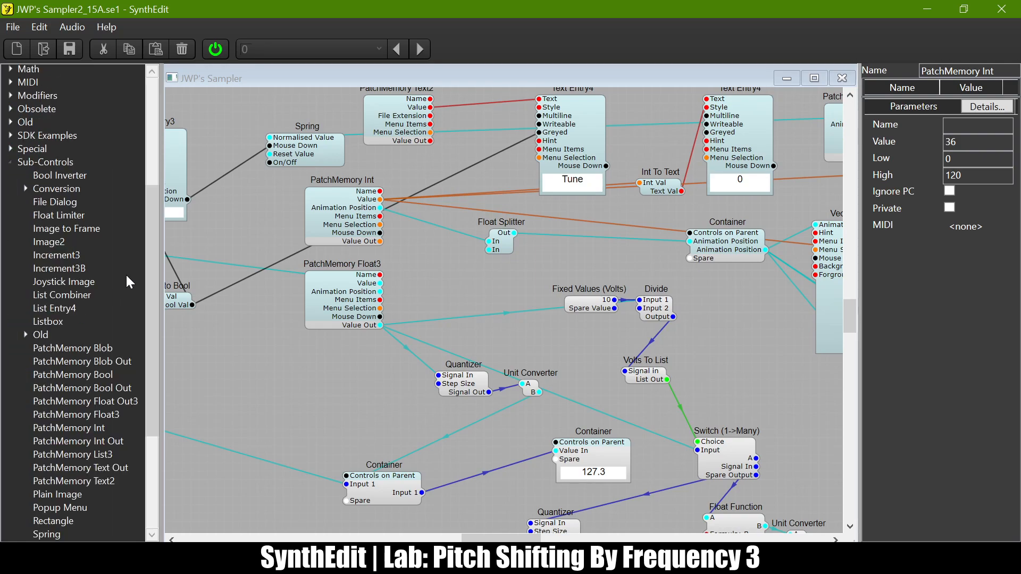
left_click(25, 335)
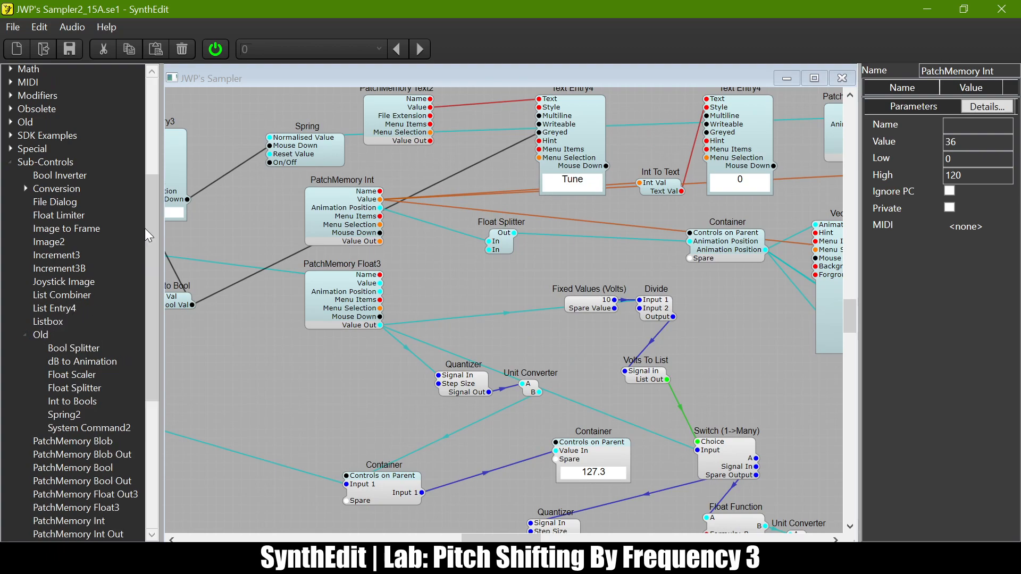
left_click_drag(70, 375, 433, 270)
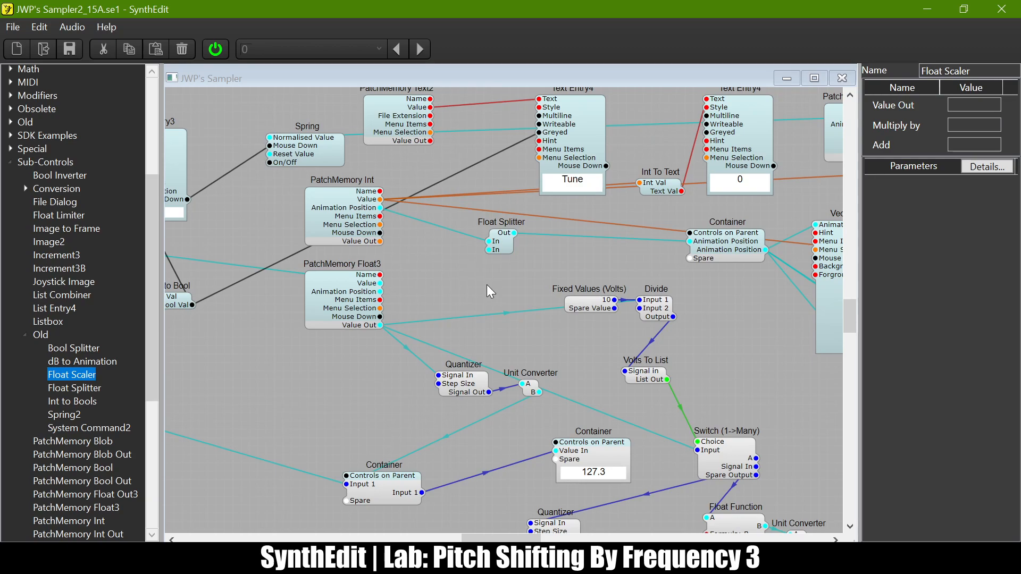
left_click_drag(507, 247, 523, 232)
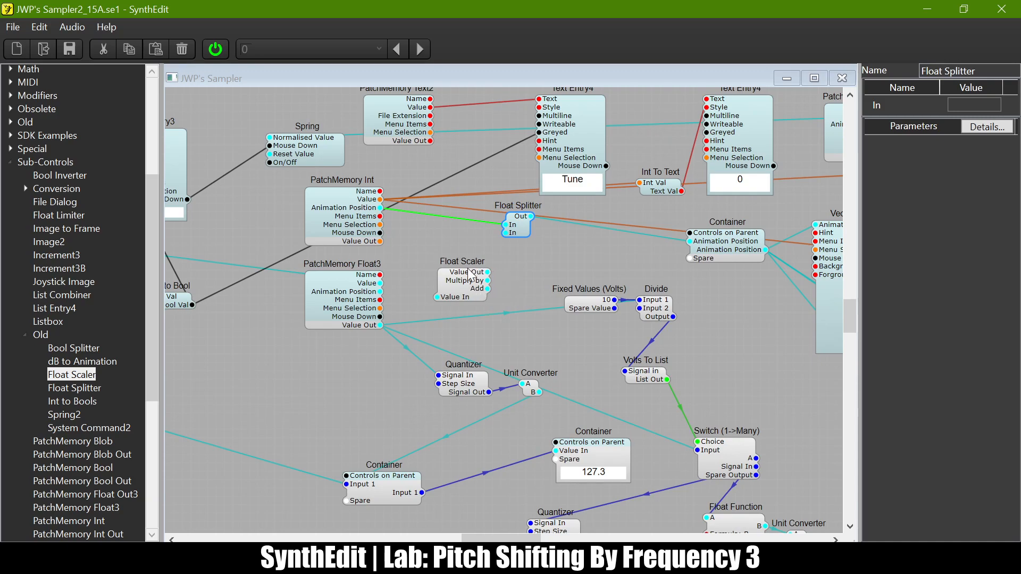
Delete the wire between the Switch (1->Many) PatchMemory Float3 and the note section's Float Splitter.
scroll(468, 268, "left", 5)
scroll(468, 268, "right", 3)
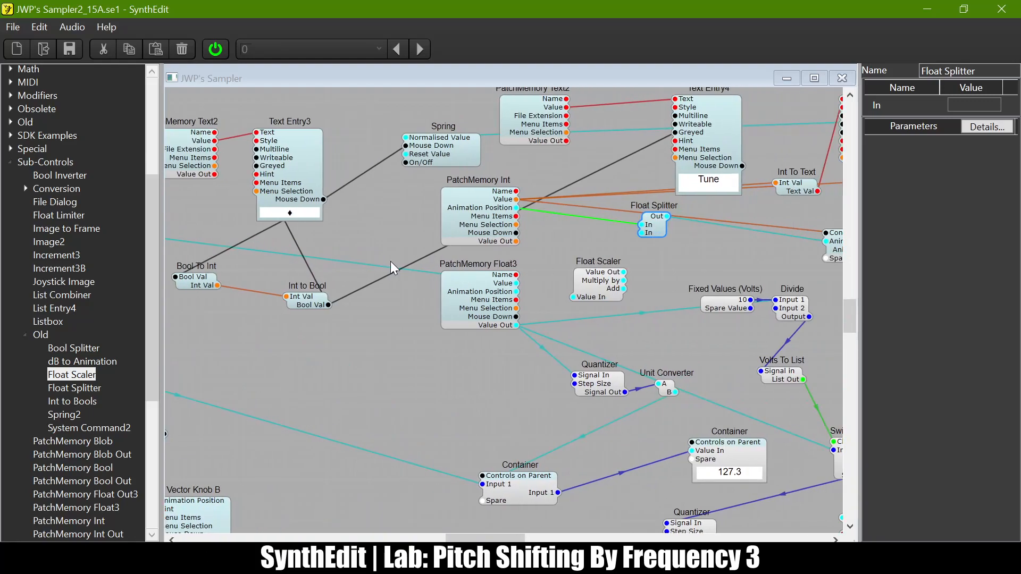
left_click(359, 266)
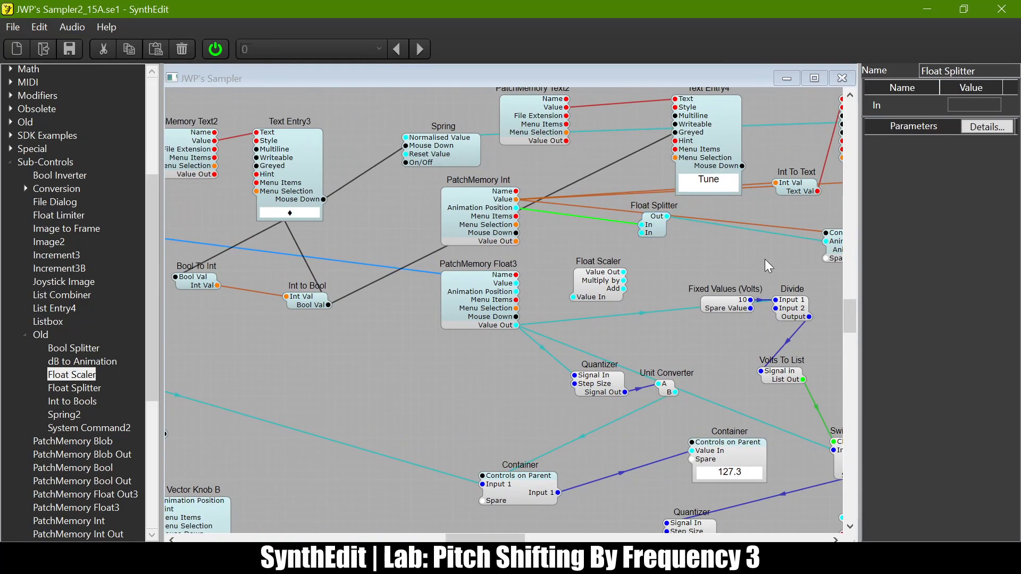
key("Delete")
Connect the Float Scaler to a new input on both the tuning and note Float Splitters, and its Value In to the Switch PatchMemory Float3.
left_click_drag(625, 288, 642, 238)
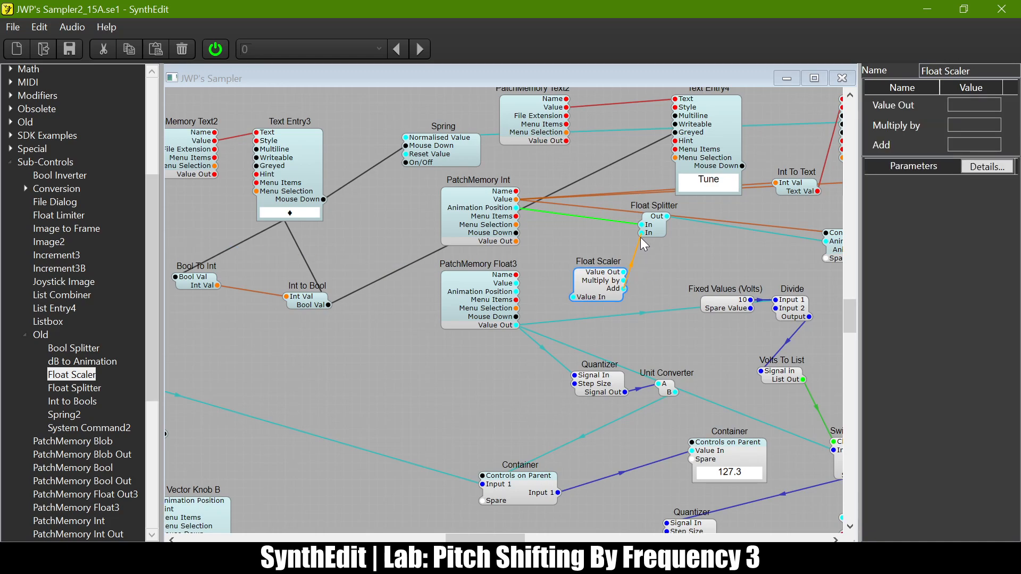
left_click_drag(643, 244, 643, 239)
scroll(510, 289, "left", 15)
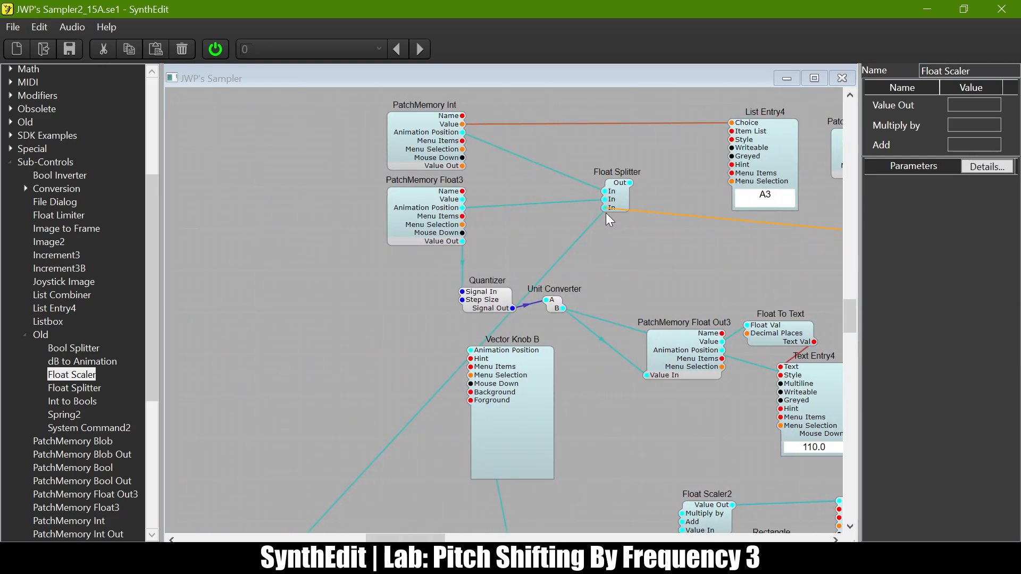
scroll(605, 246, "right", 2)
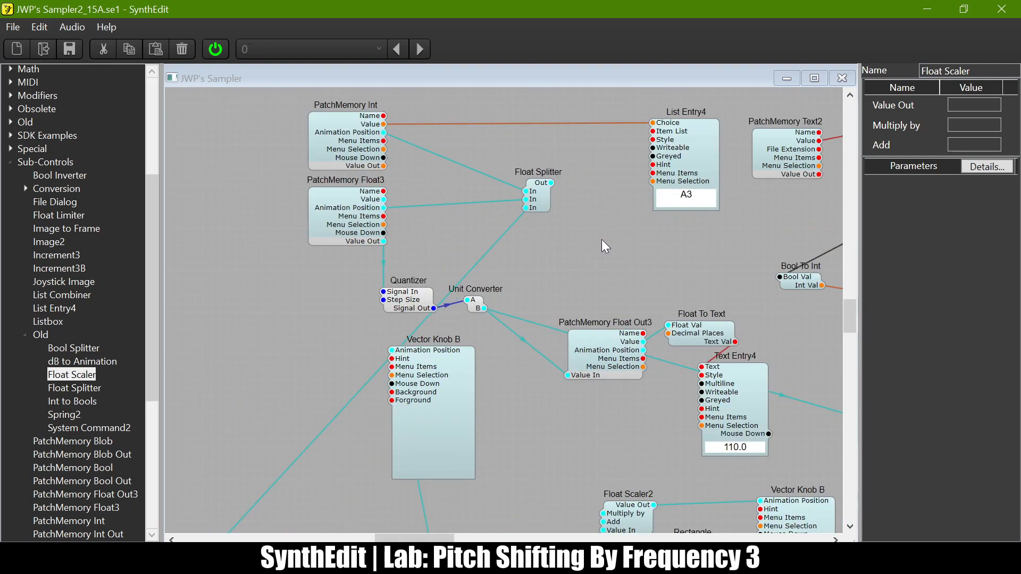
scroll(605, 246, "right", 14)
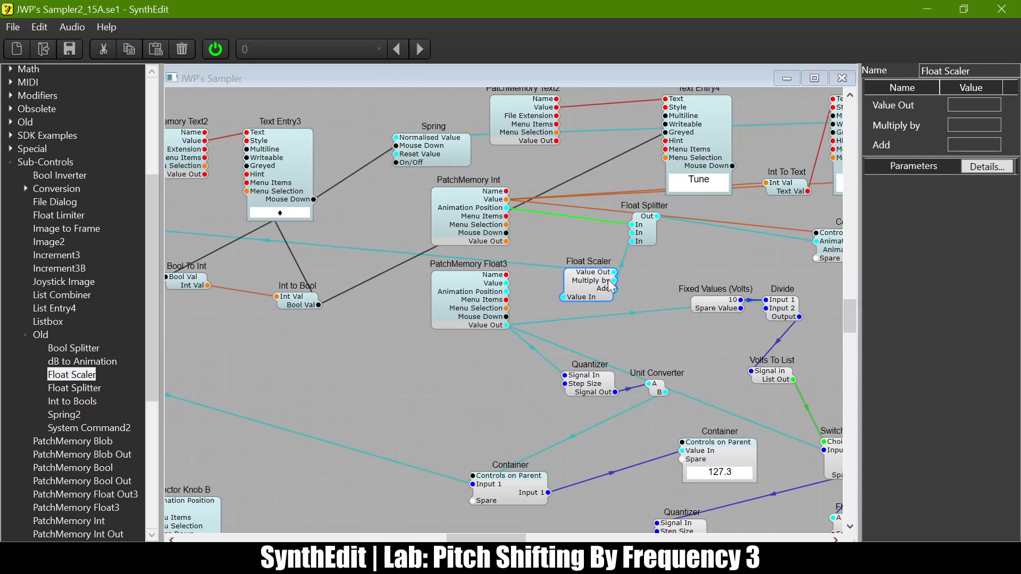
left_click_drag(562, 299, 515, 292)
Compare the low and high limits of the tuning PatchMemory Int, the Switch PatchMemory Float3 and the Quantizer Signal PatchMemory Float3.
left_click(490, 225)
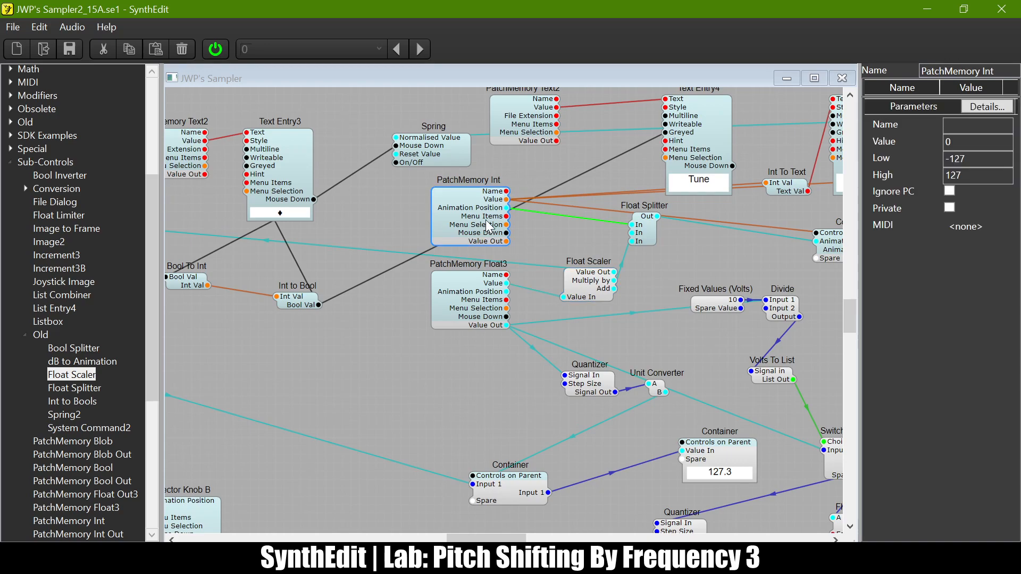
left_click(475, 304)
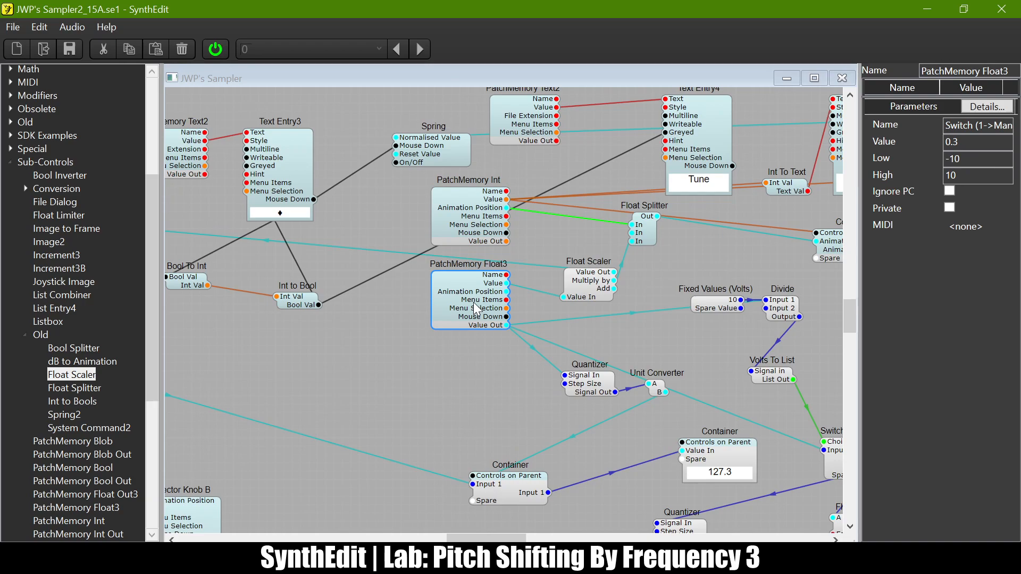
scroll(477, 309, "right", 3)
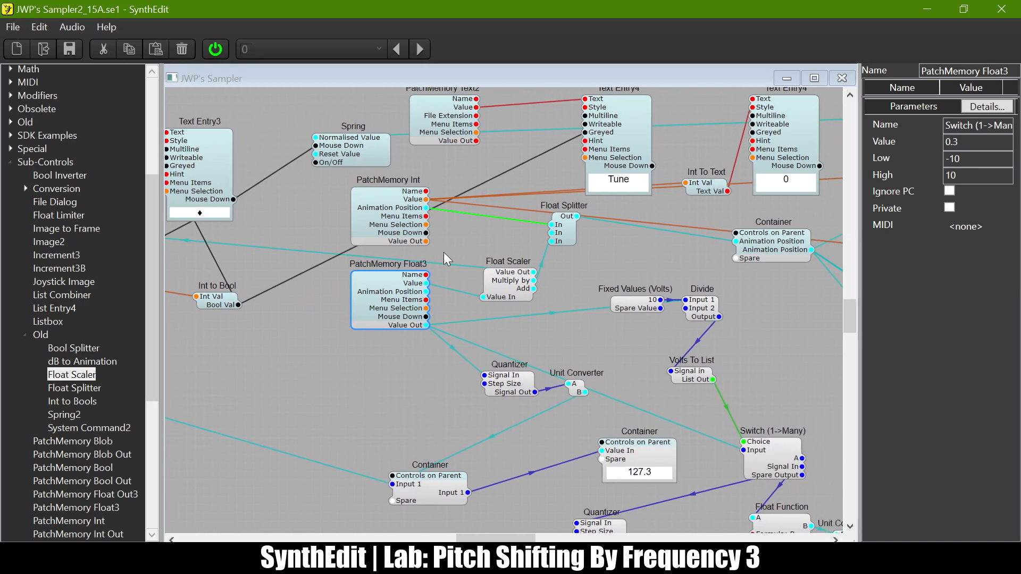
scroll(447, 259, "left", 15)
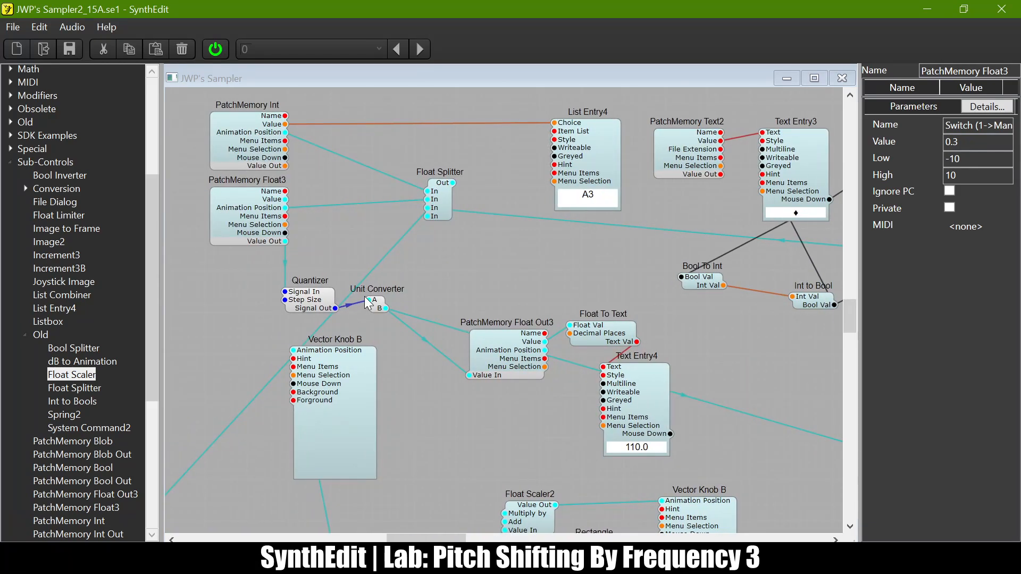
left_click(234, 210)
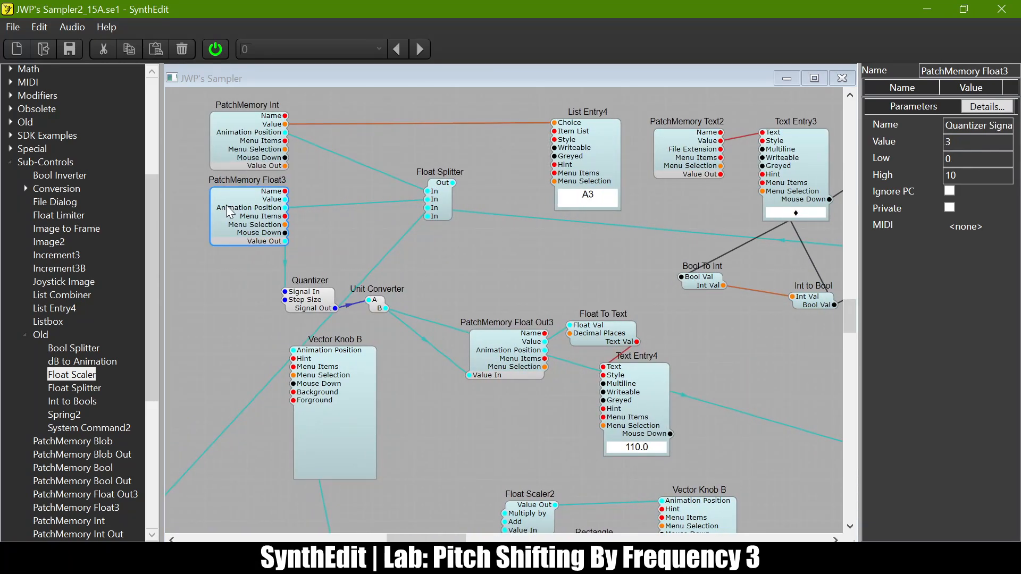
Set the low limit of the Switch (1->Many) PatchMemory Float3 to 0.
scroll(538, 266, "right", 8)
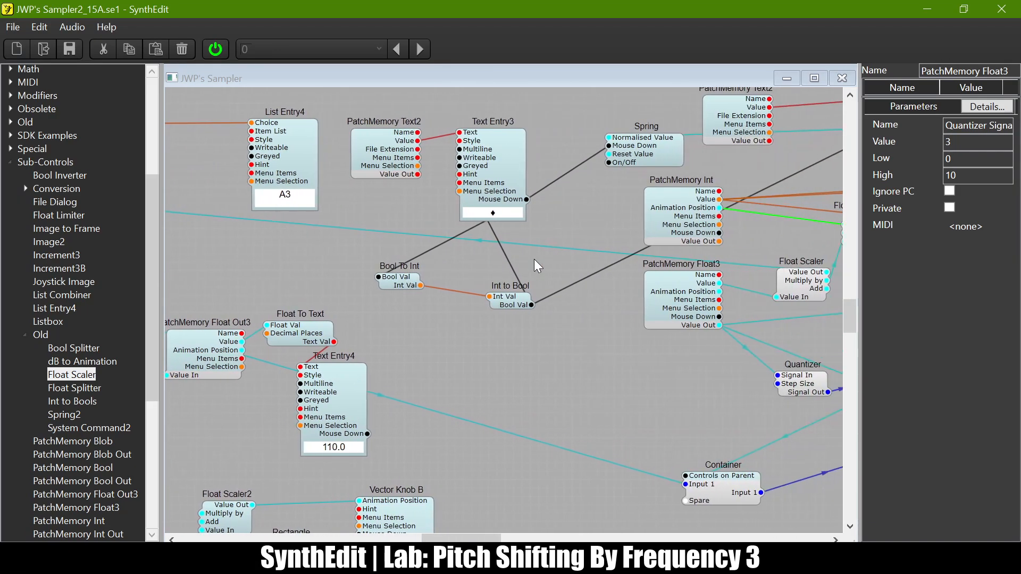
left_click(684, 323)
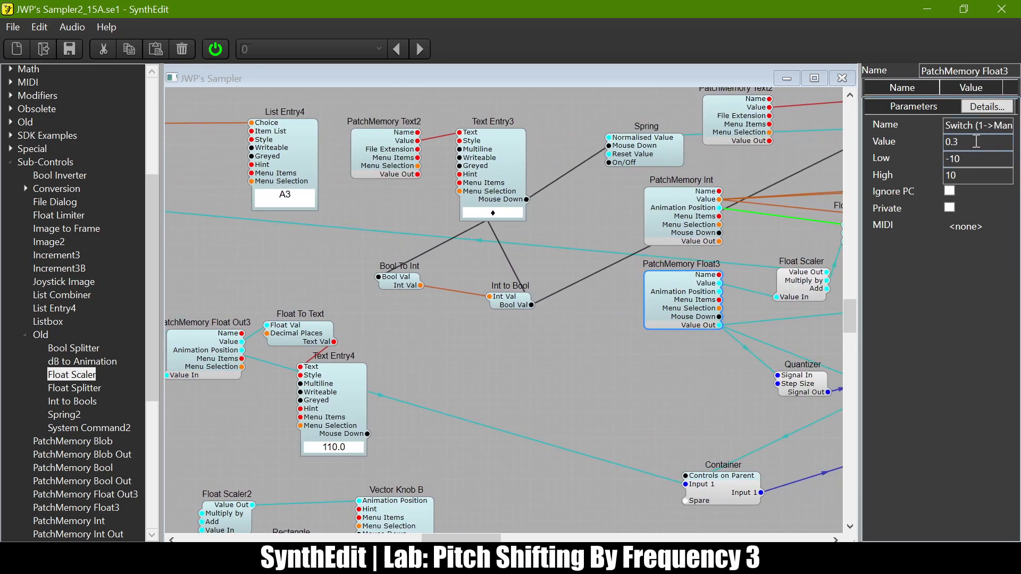
double_click(976, 163)
type("0")
key("Tab")
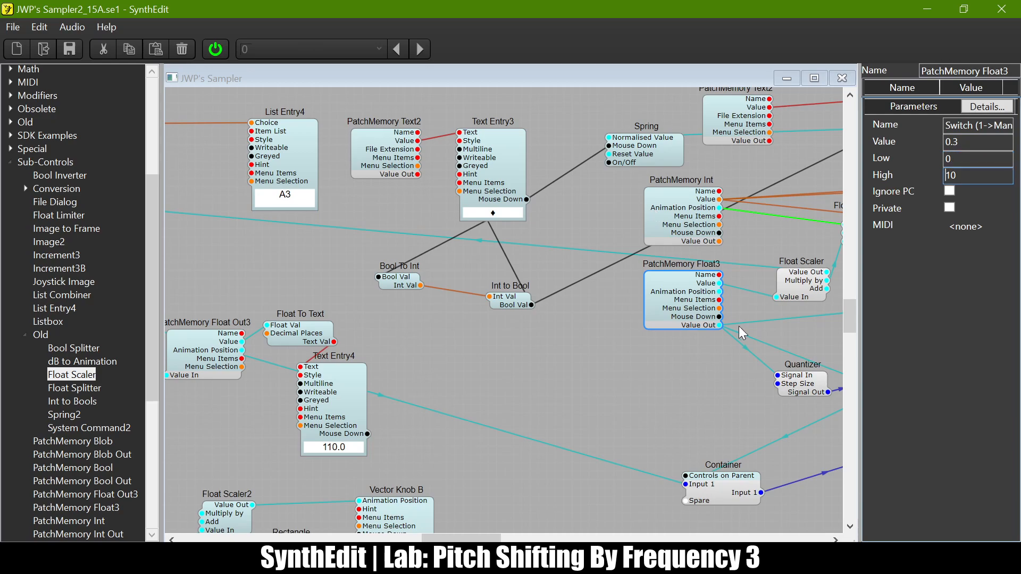
Set the Float Scaler's Multiply by value to 1, and reselect the Switch (1->Many) PatchMemory Float3.
scroll(655, 290, "right", 5)
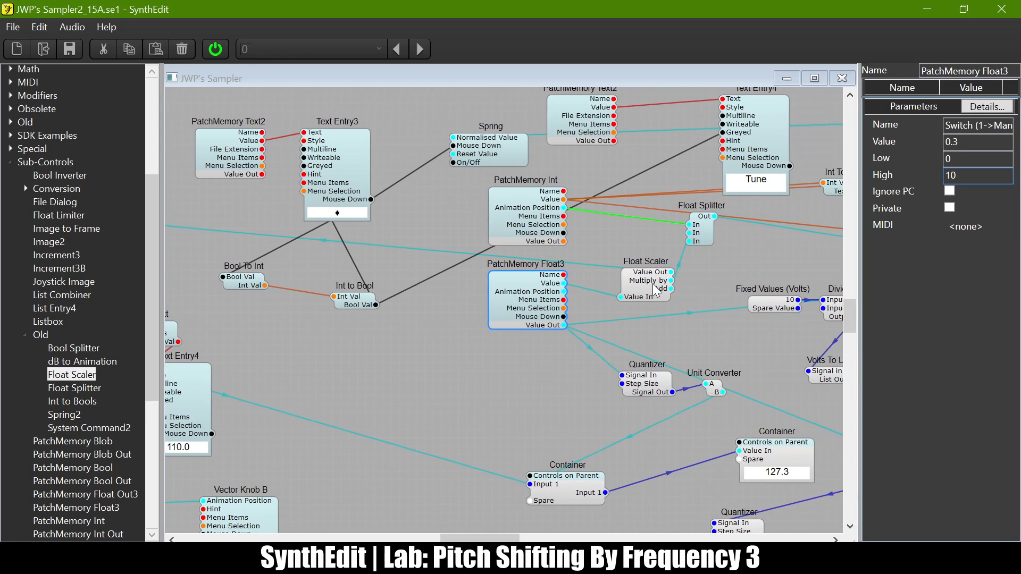
left_click(647, 285)
left_click(963, 127)
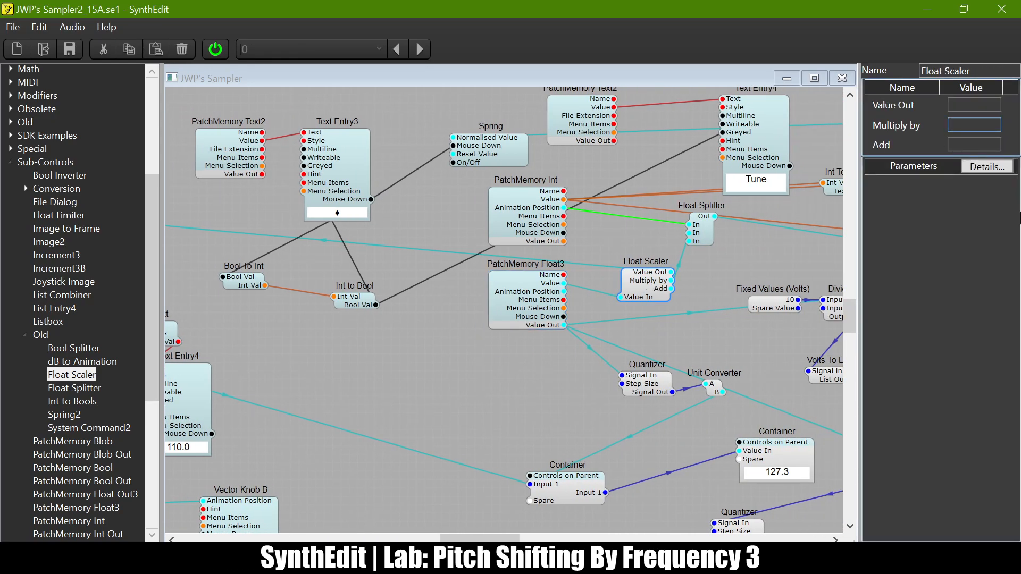
key("Tab")
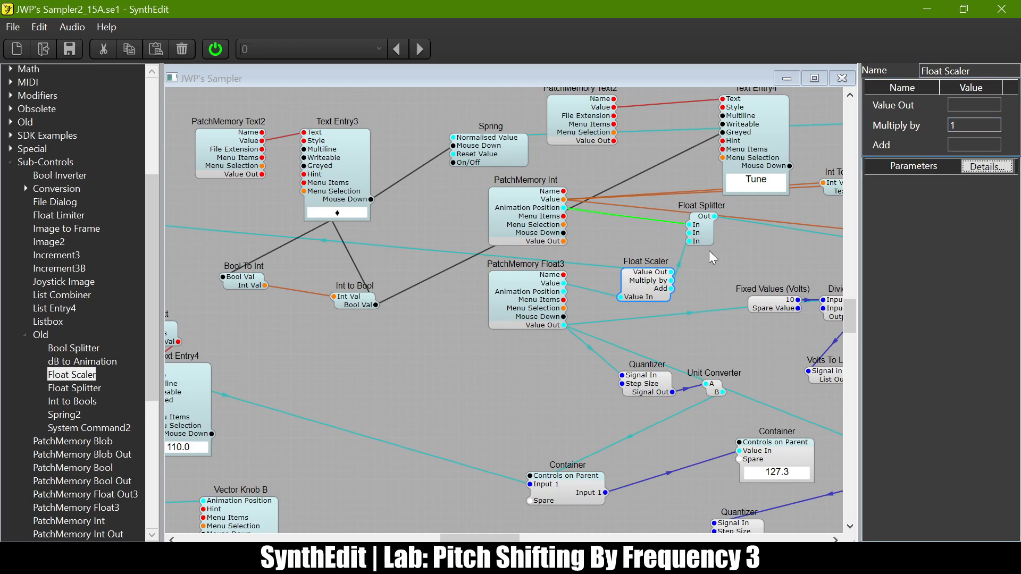
left_click(536, 302)
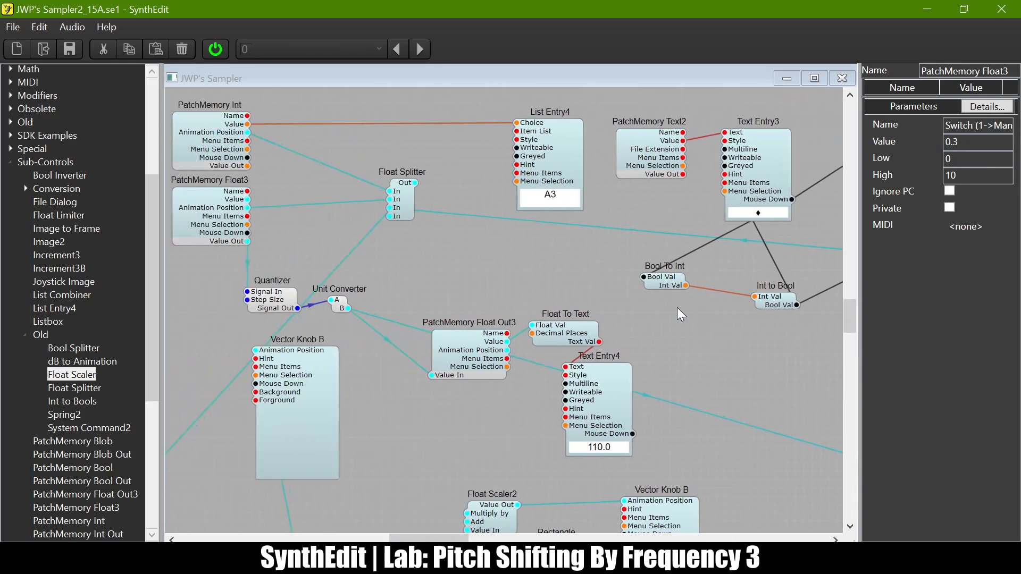
Shift the note section's Float Splitter up and delete the wire joining it to the tuning section's Float Scaler.
scroll(693, 259, "right", 2)
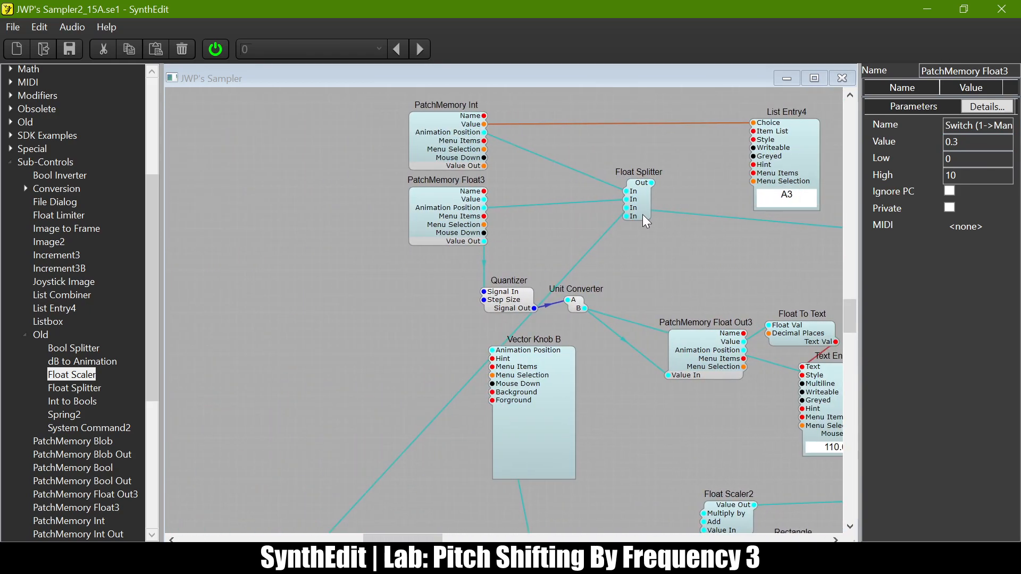
left_click(646, 191)
left_click(676, 196)
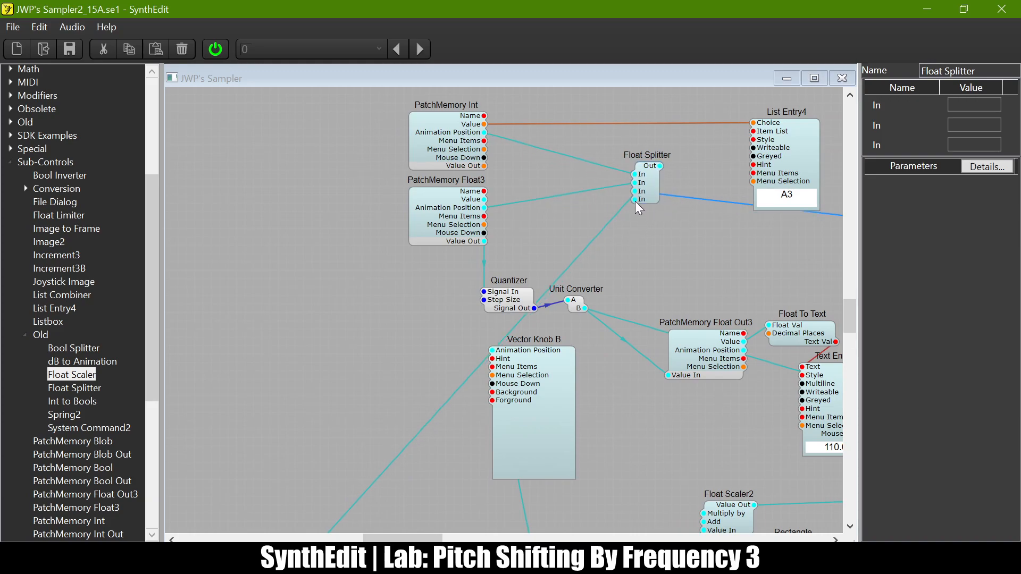
key("Delete")
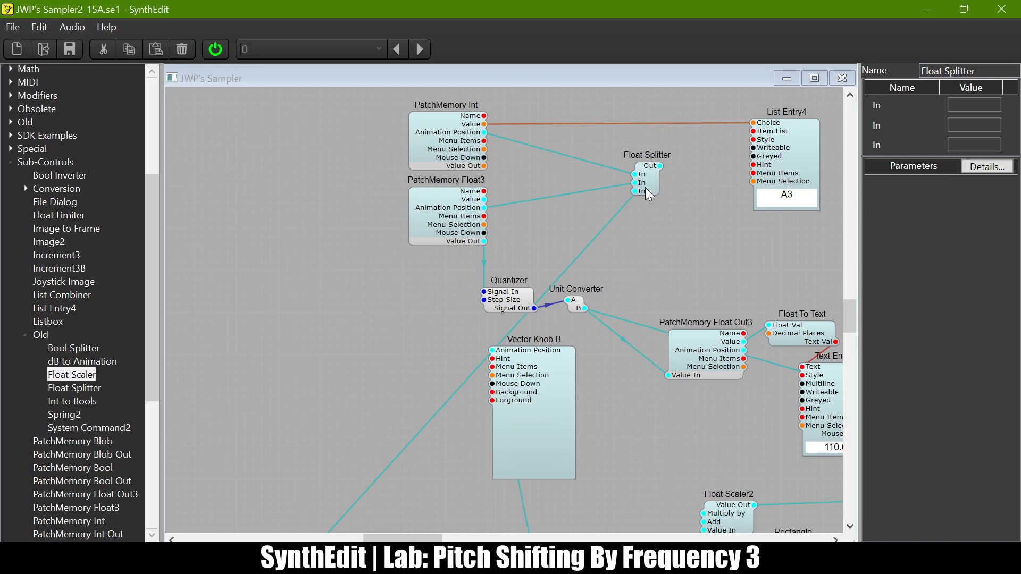
left_click_drag(648, 194, 649, 178)
left_click_drag(484, 199, 600, 243)
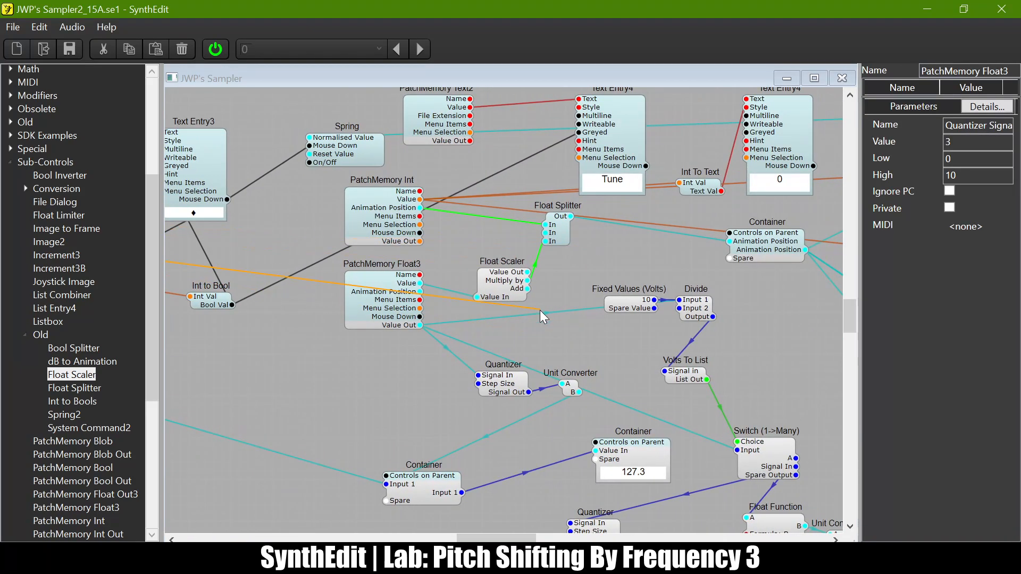
left_click_drag(541, 314, 490, 251)
scroll(385, 244, "left", 8)
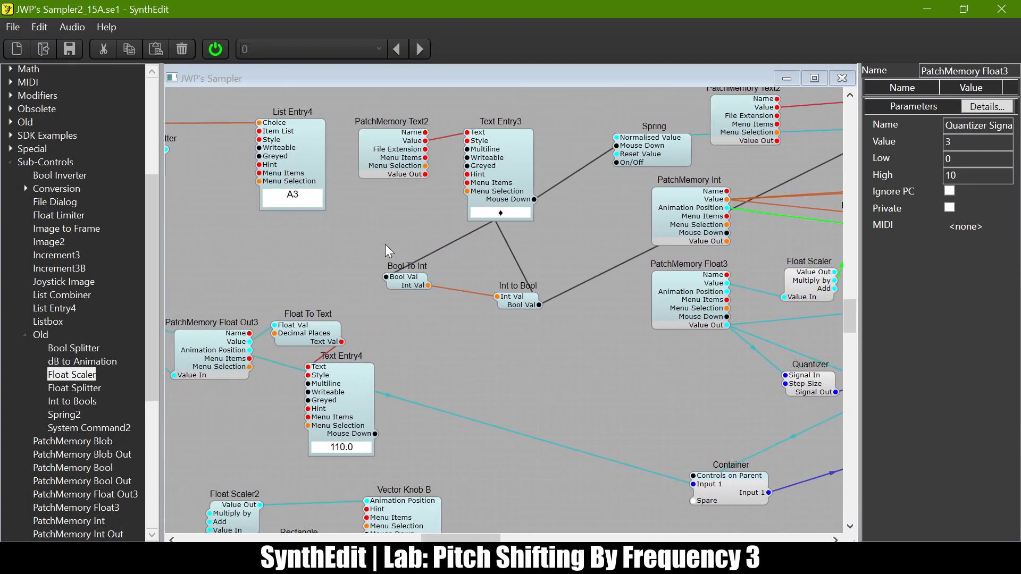
Add an old-type Float Splitter sub-control below the Float Scaler and connect its input to the Float Scaler's Value Out.
scroll(389, 250, "down", 1)
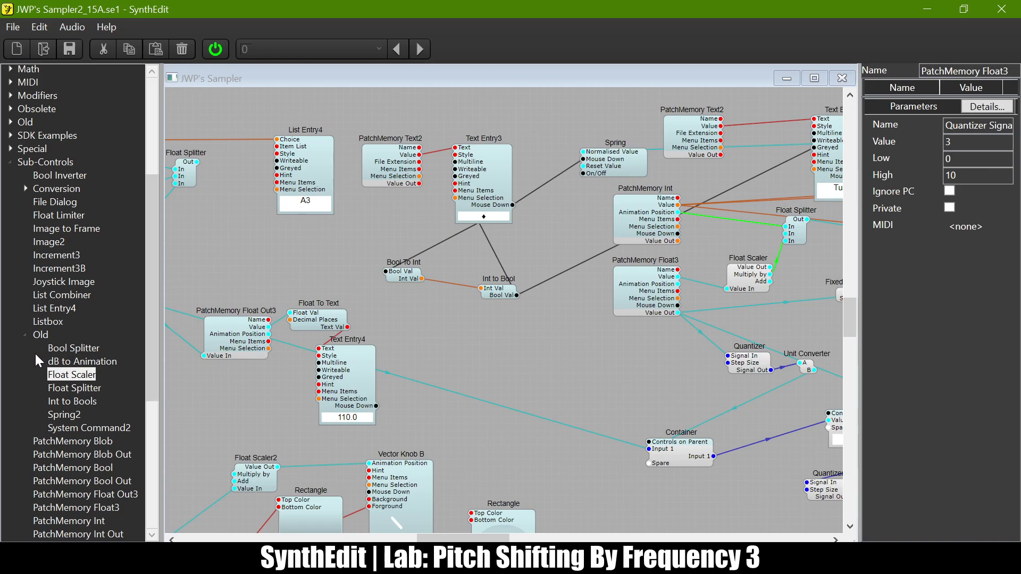
left_click(78, 386)
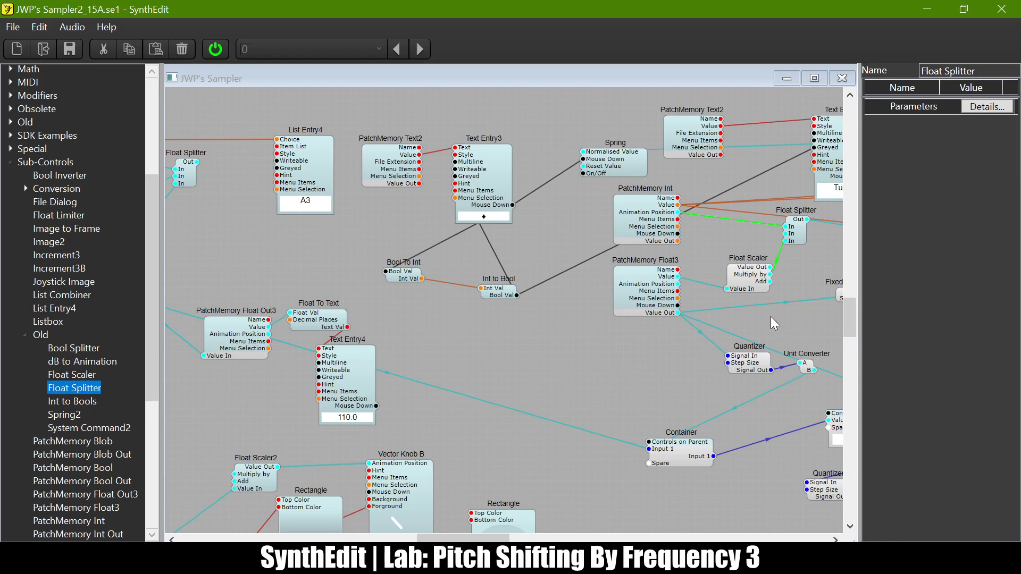
left_click(775, 323)
scroll(775, 323, "right", 5)
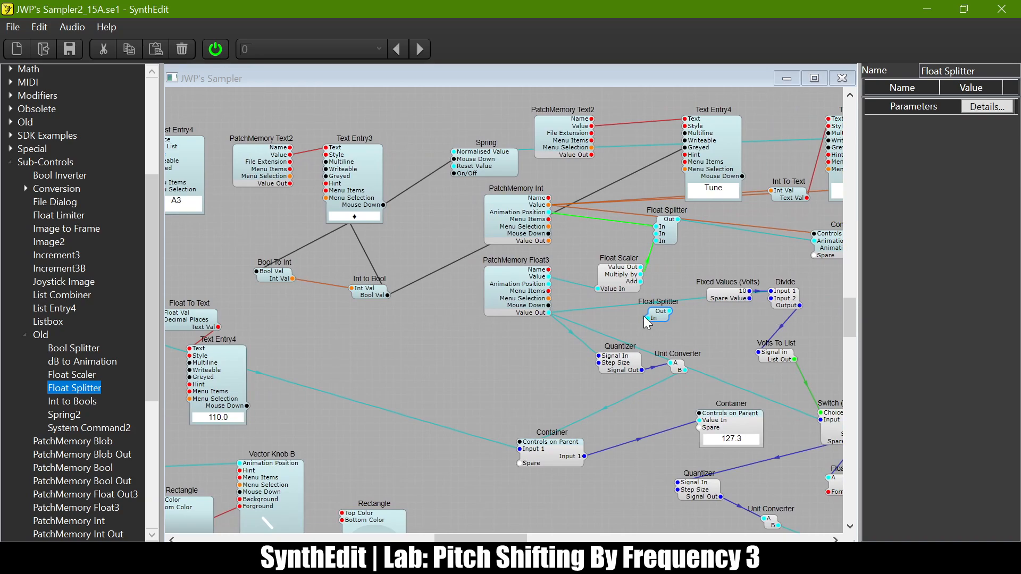
left_click_drag(646, 318, 643, 263)
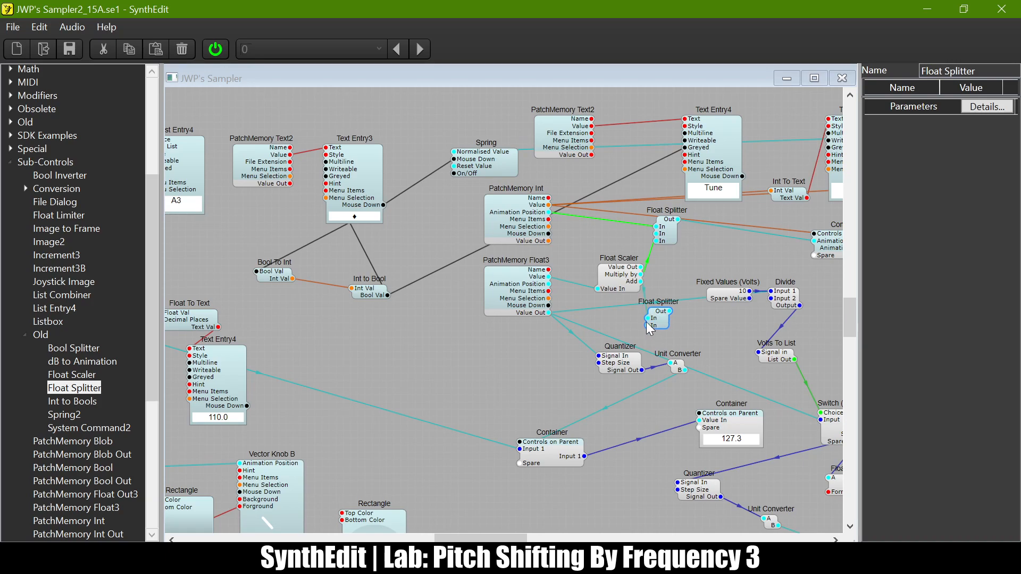
Connect a second input of the new Float Splitter to the Value pin of the note section's Quantizer Signal PatchMemory Float3.
scroll(420, 335, "left", 5)
scroll(416, 330, "left", 2)
left_click_drag(416, 329, 377, 206)
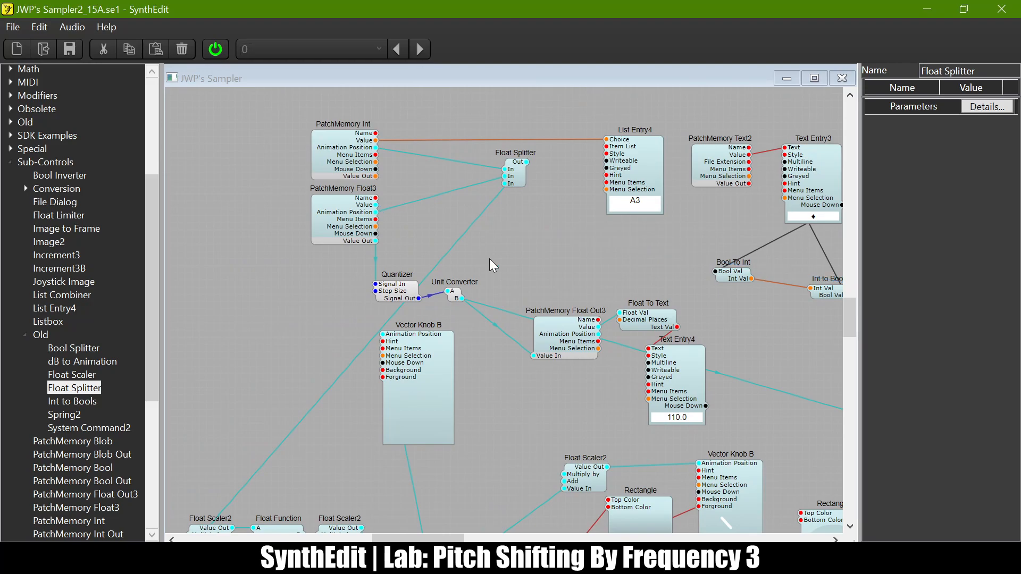
left_click(347, 220)
scroll(617, 274, "right", 6)
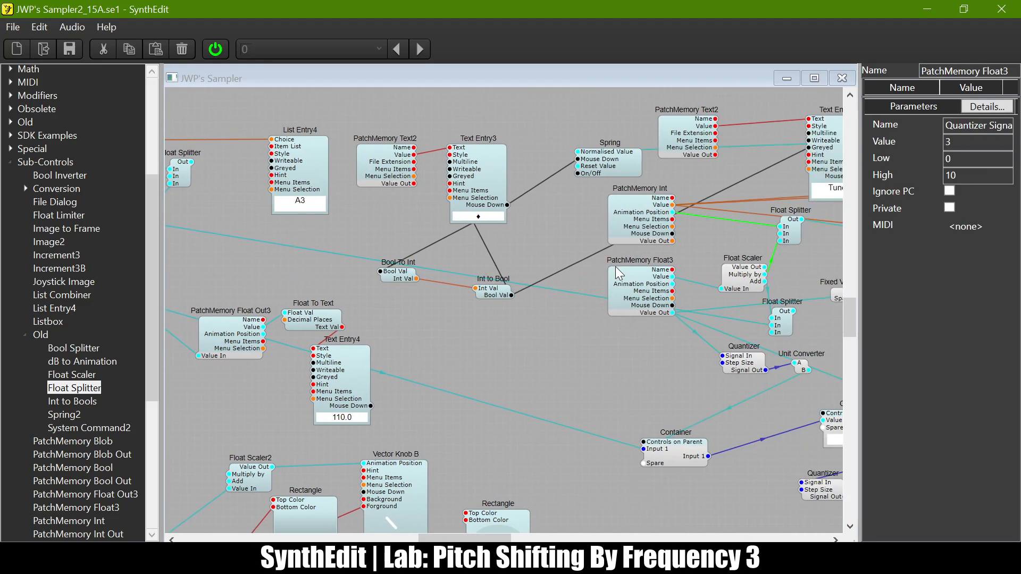
Delete the wire from the new Float Splitter to the Quantizer Signal PatchMemory Float3, and reconnect it to the Value pin.
left_click(571, 292)
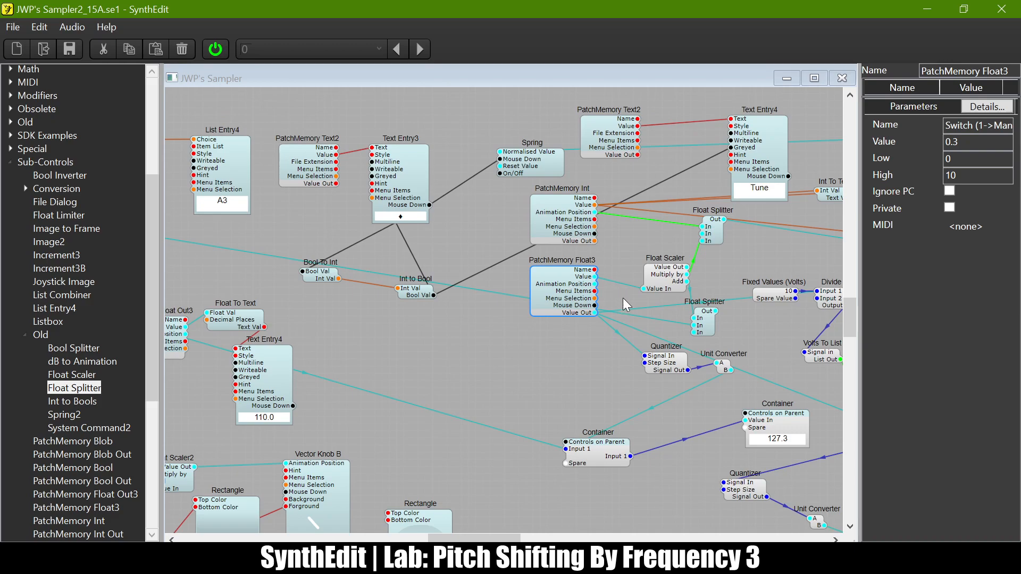
left_click(669, 320)
key("Delete")
left_click(696, 325)
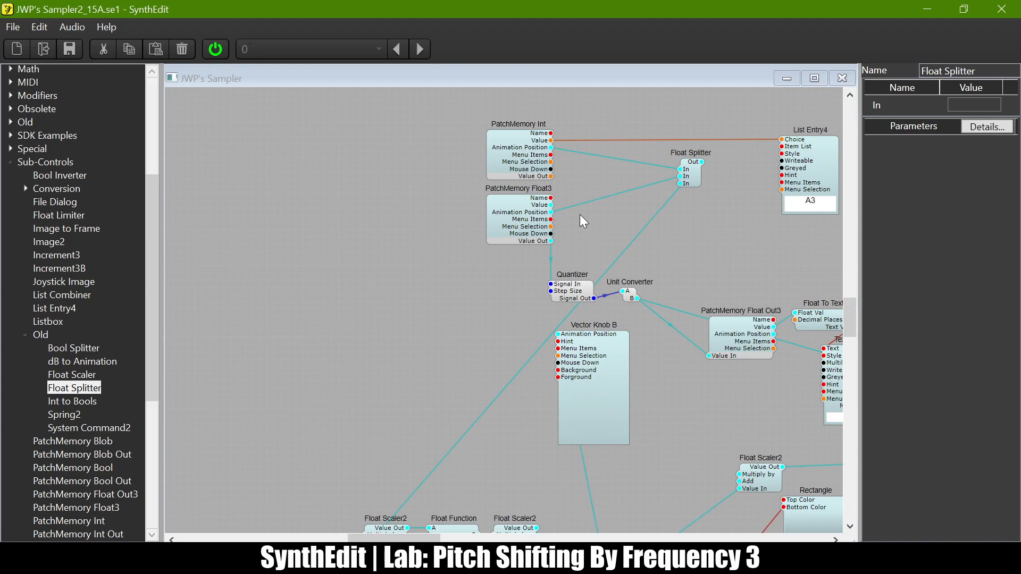
scroll(580, 215, "right", 10)
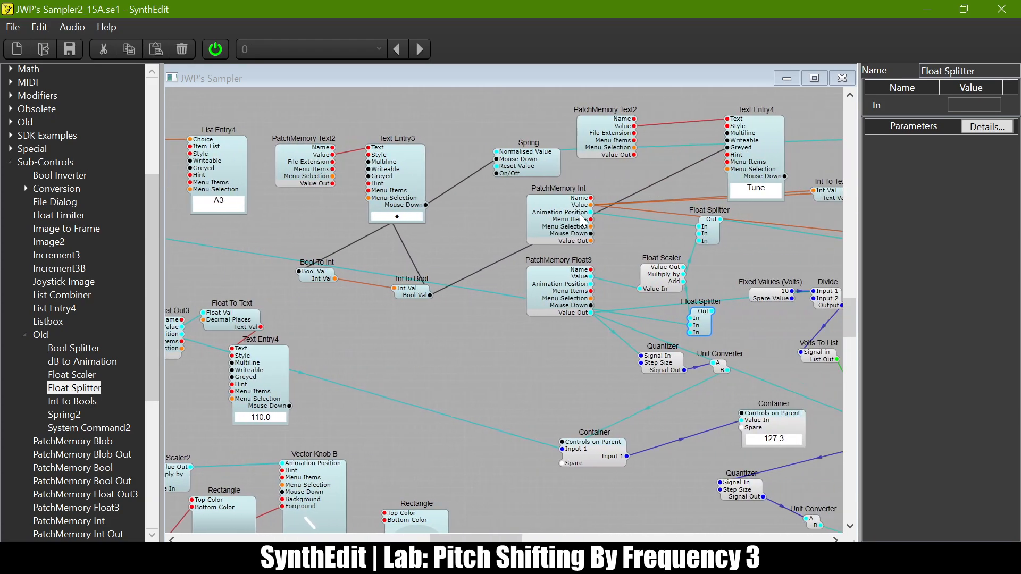
Set the Float Scaler's Multiply by value to 10 and reselect the Switch (1->Many) PatchMemory Float3.
left_click(552, 273)
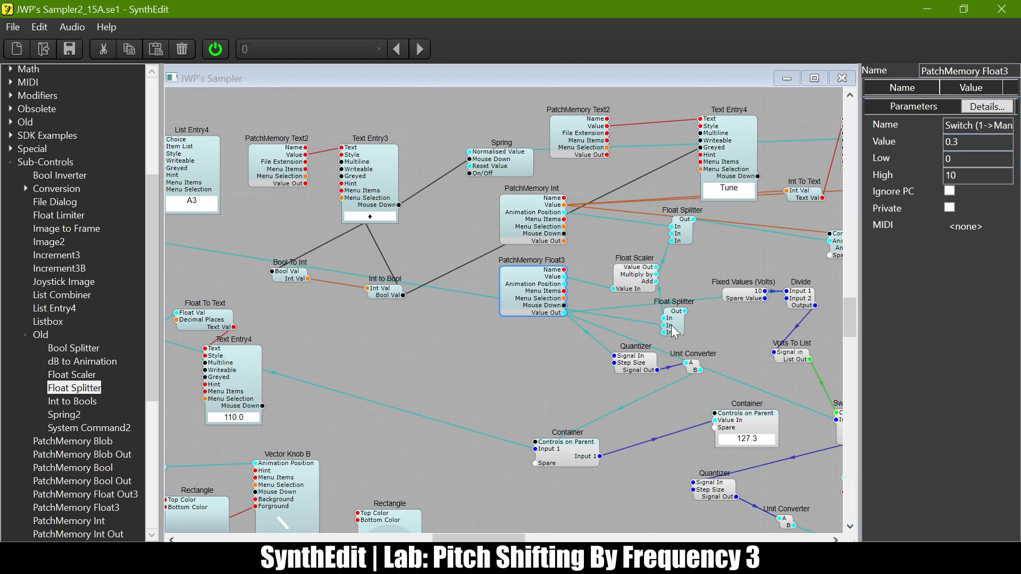
left_click(635, 276)
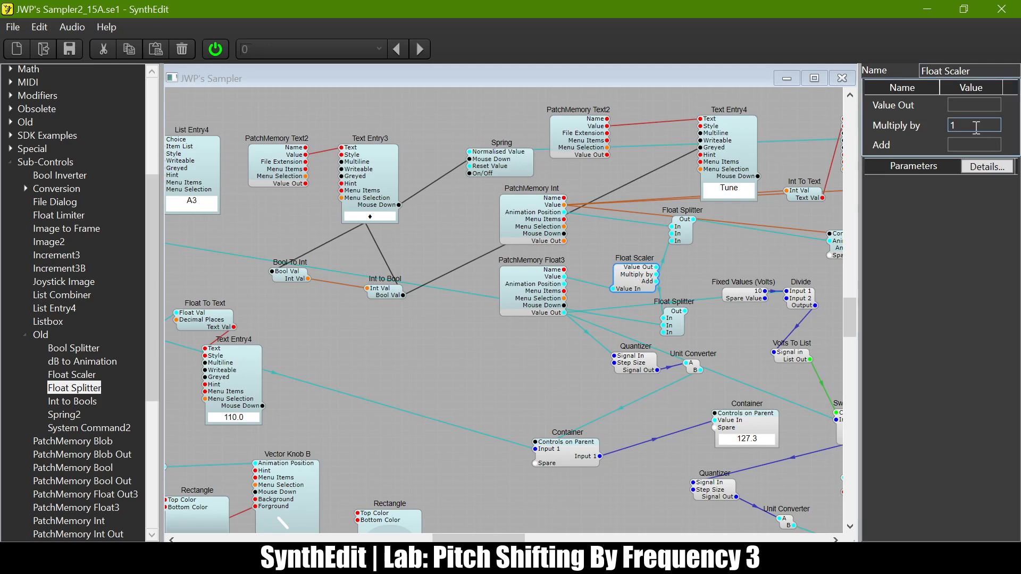
type("0")
key("Tab")
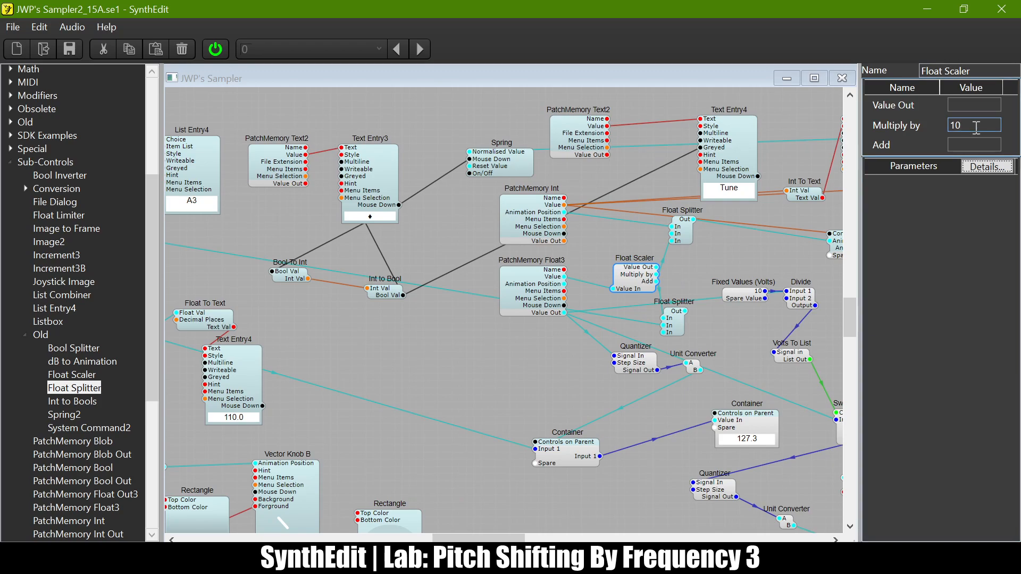
left_click(536, 294)
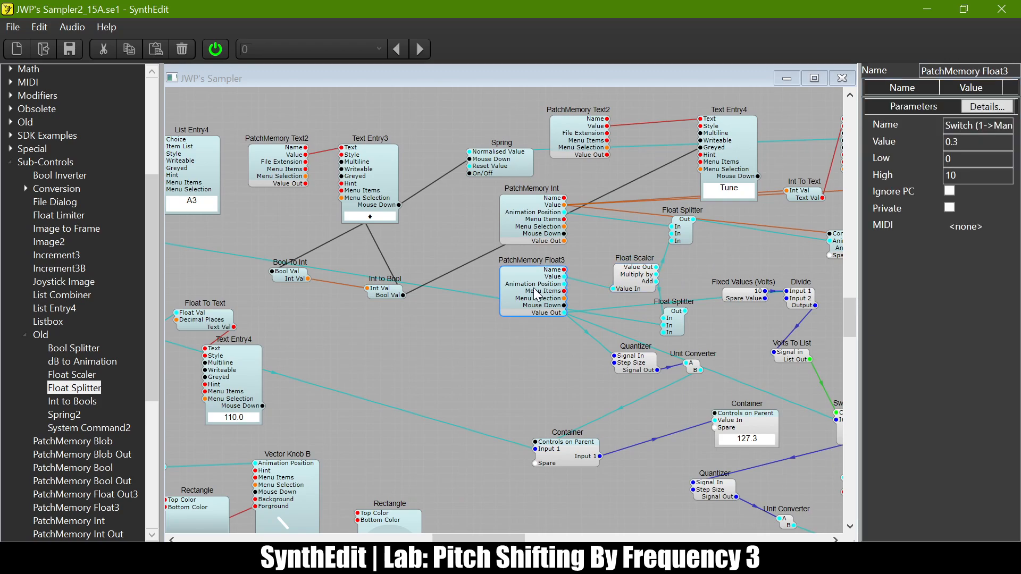
Change the note in the note section's List Entry4 to A1 and check the Switch (1->Many) PatchMemory Float3.
scroll(633, 293, "left", 20)
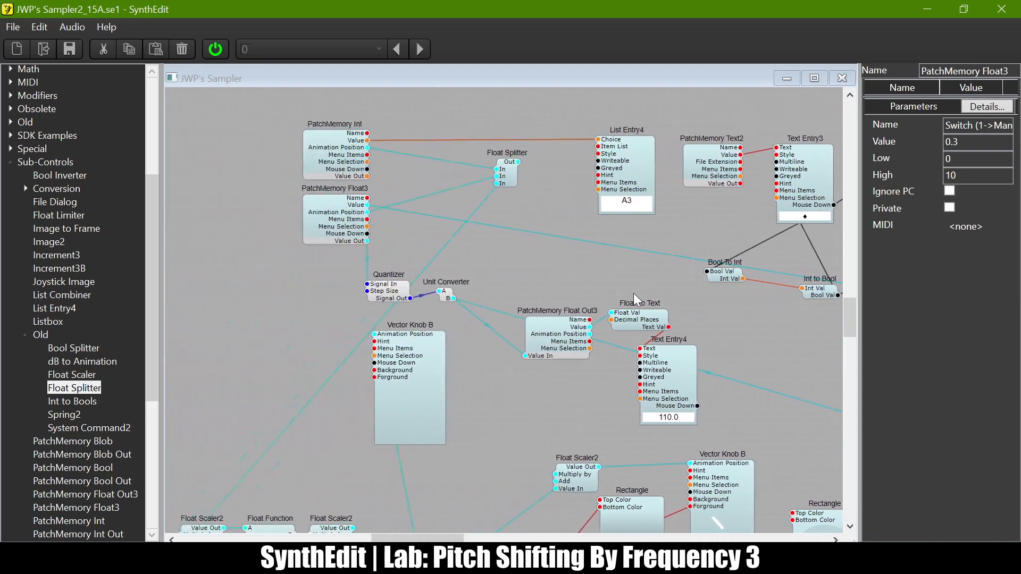
scroll(633, 292, "right", 2)
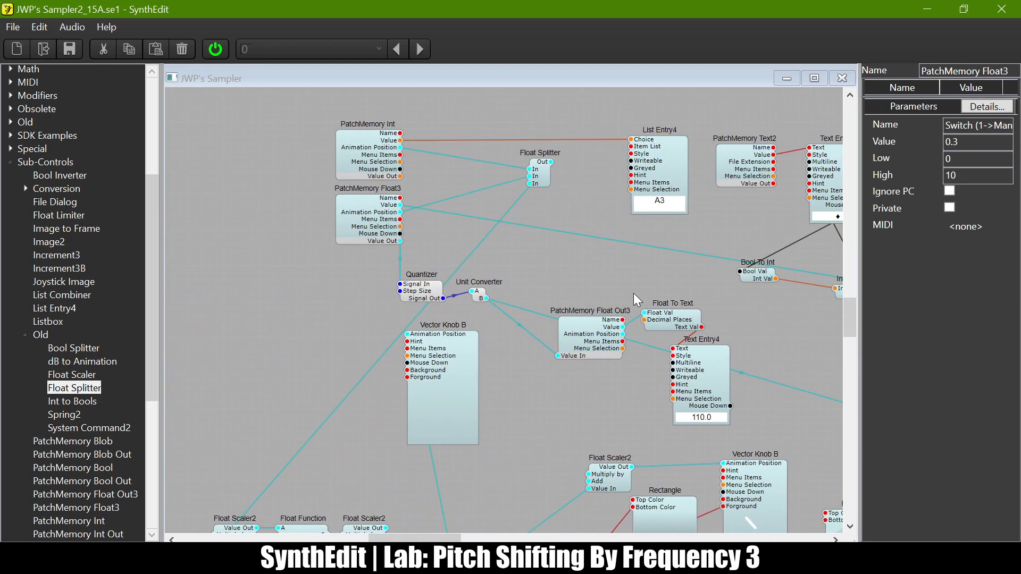
left_click(652, 200)
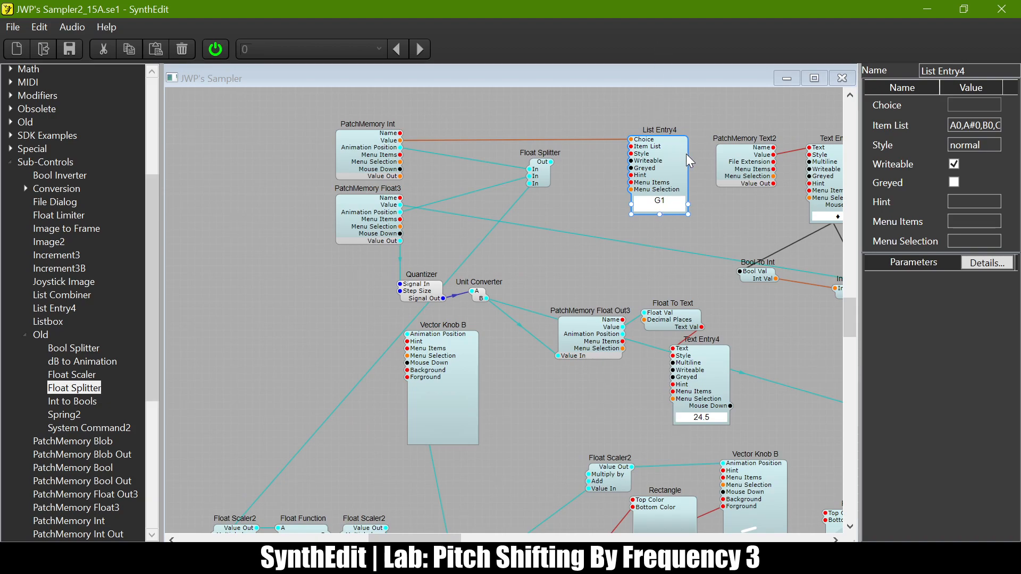
scroll(538, 302, "right", 15)
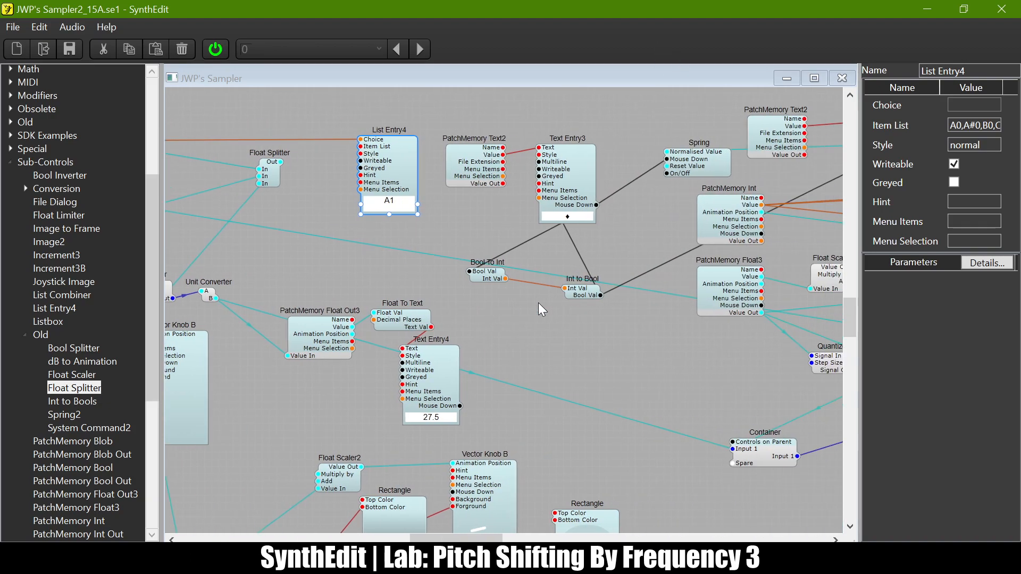
left_click(396, 245)
left_click(403, 304)
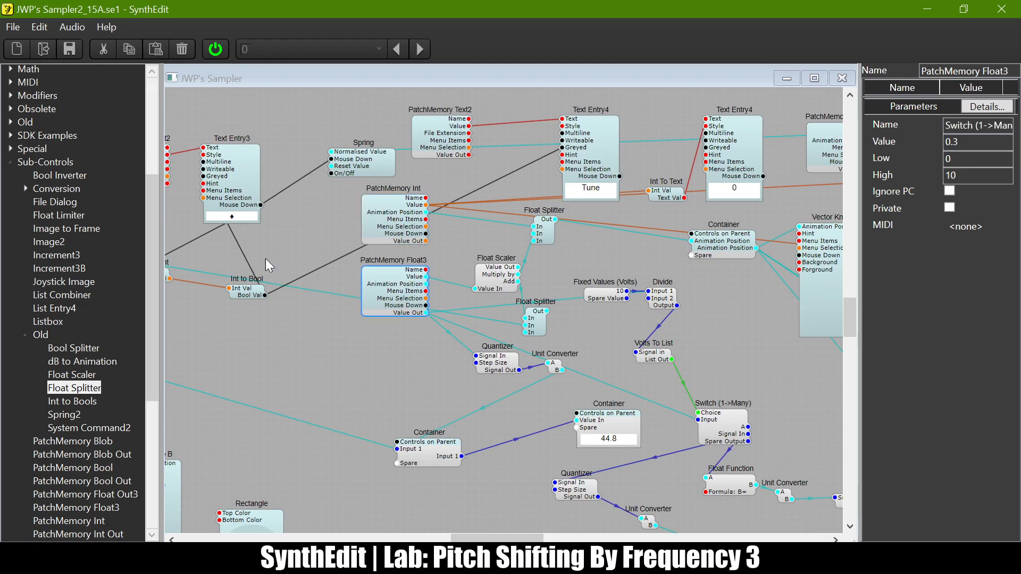
Move the note section's blank Vector Knob B beside the Switch (1->Many) PatchMemory Float3 in the tuning section.
scroll(360, 256, "left", 8)
scroll(360, 256, "down", 2)
scroll(360, 258, "down", 2)
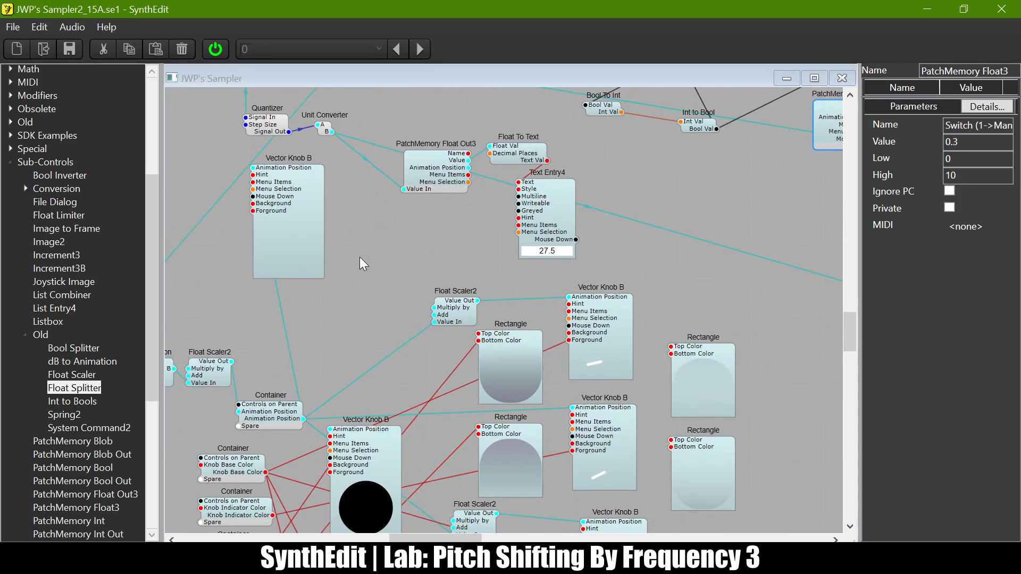
left_click(296, 219)
left_click_drag(296, 219, 648, 191)
left_click_drag(823, 156, 394, 343)
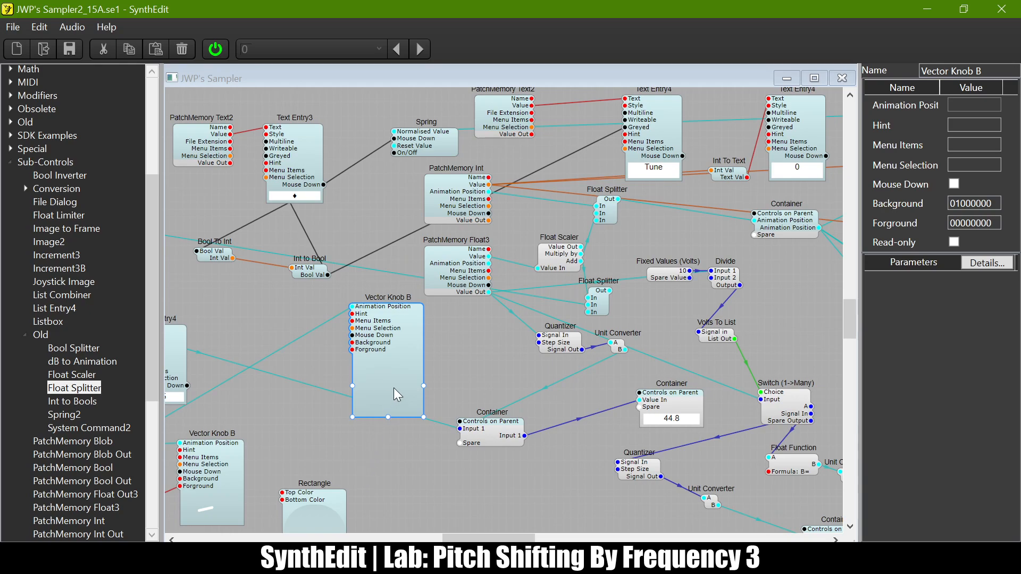
Shift both Float Splitters by the Float Scaler outward so they line up vertically and their wires are easier to see.
left_click(444, 269)
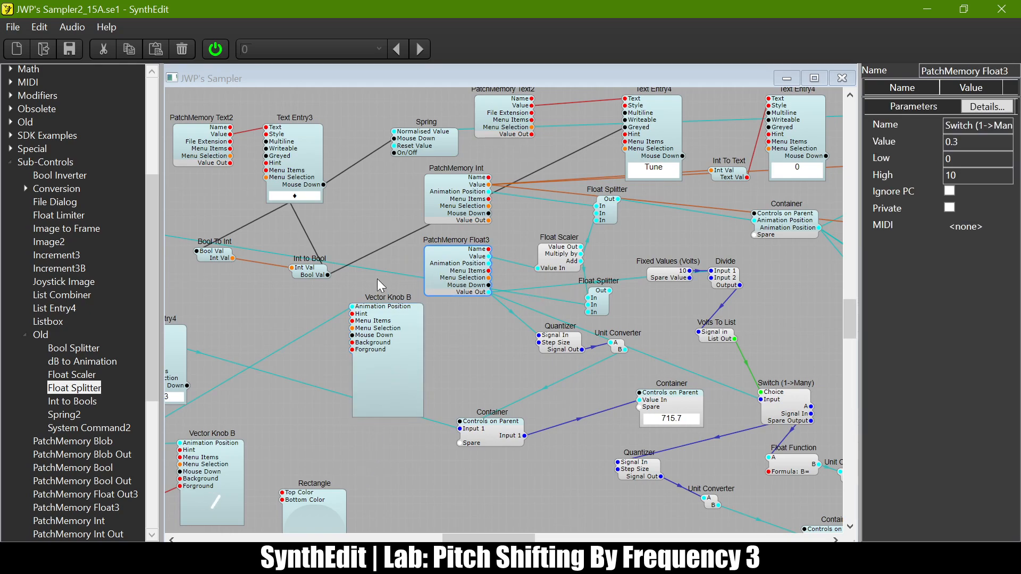
left_click(596, 304)
mouse_move(603, 303)
left_mouse_down()
mouse_move(655, 241)
mouse_move(654, 258)
mouse_move(656, 237)
mouse_move(620, 298)
left_mouse_up()
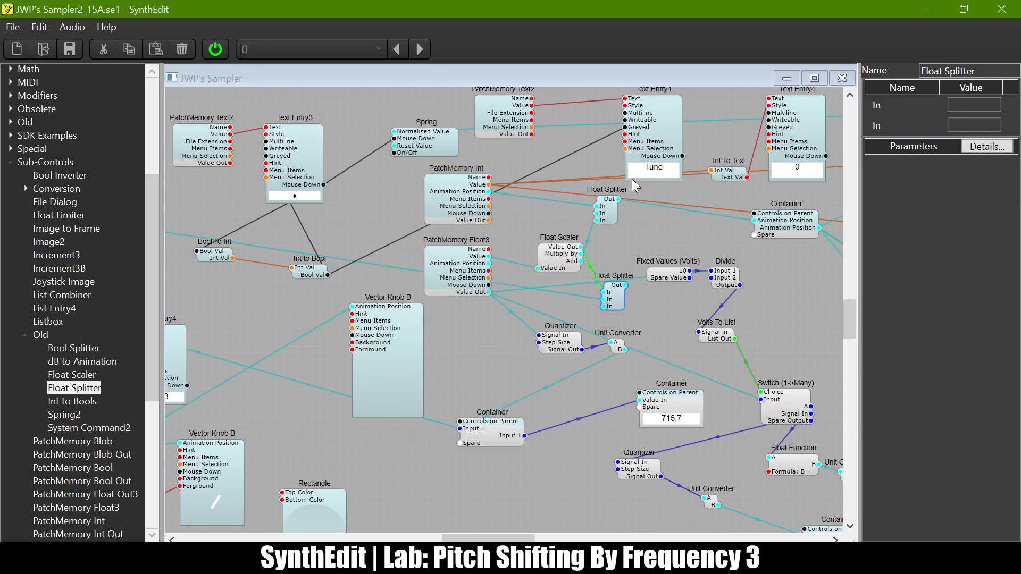
left_click_drag(607, 223, 620, 240)
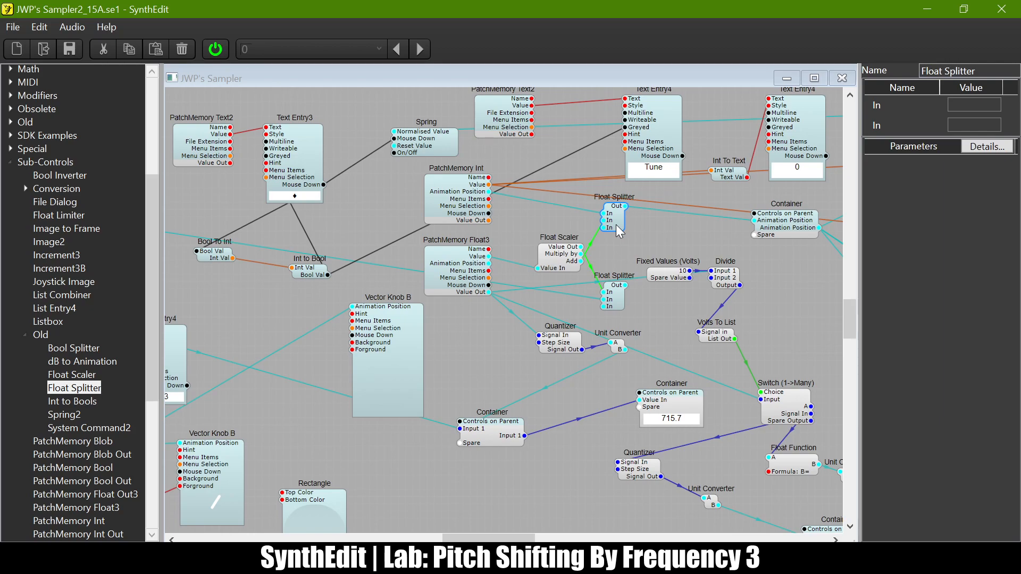
Compare the Float Scaler's Multiply by setting with the Switch (1->Many) PatchMemory Float3, and move the lower Float Splitter slightly up.
left_click(562, 263)
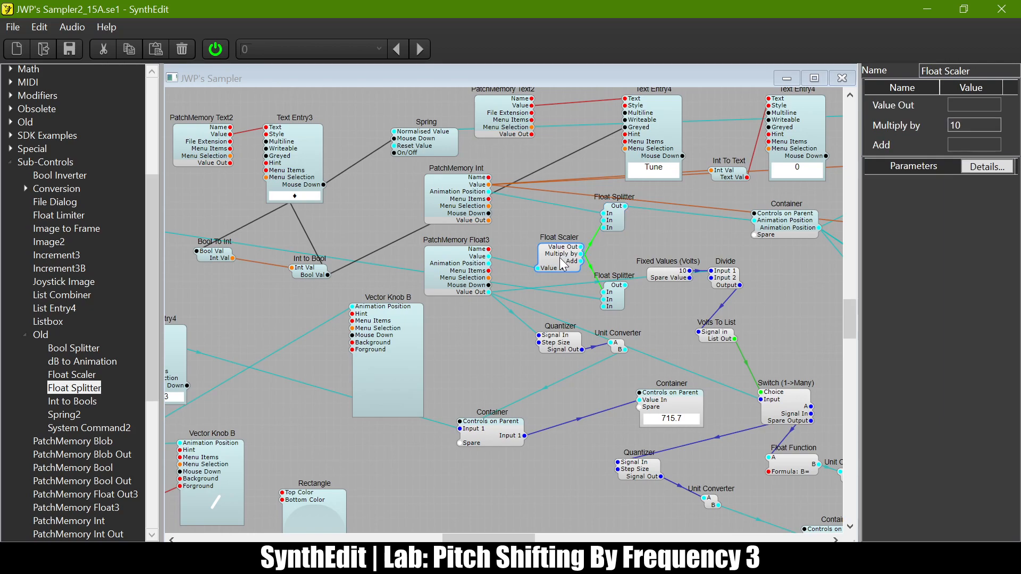
left_click(469, 273)
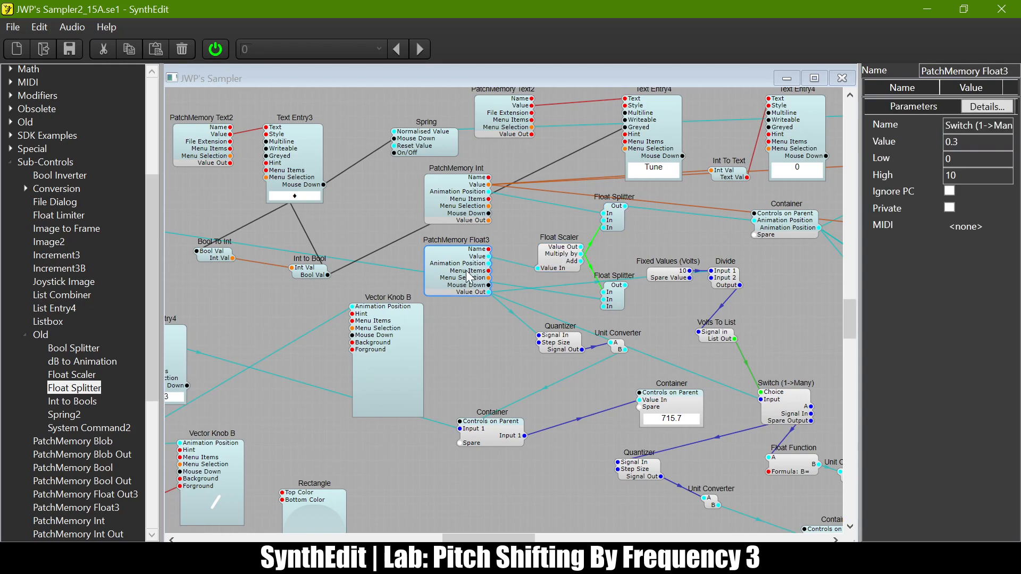
left_click(560, 260)
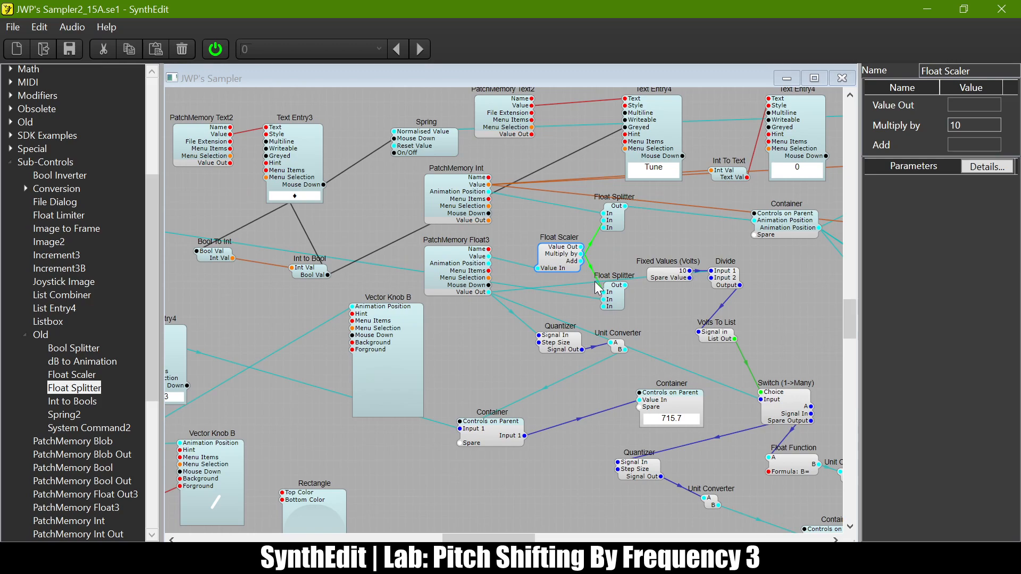
mouse_move(617, 308)
left_mouse_down()
mouse_move(638, 282)
mouse_move(612, 296)
left_mouse_up()
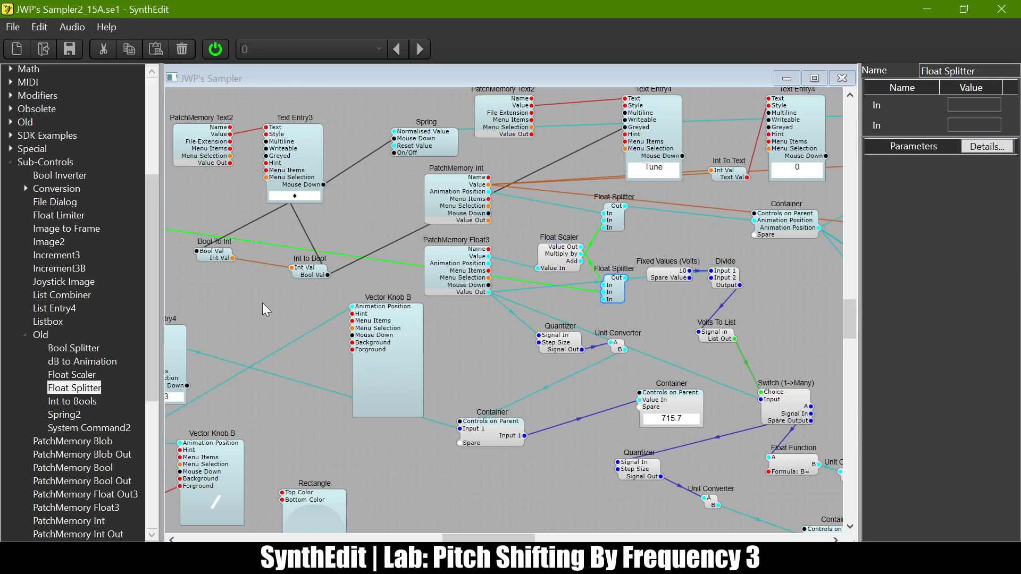
left_click(30, 334)
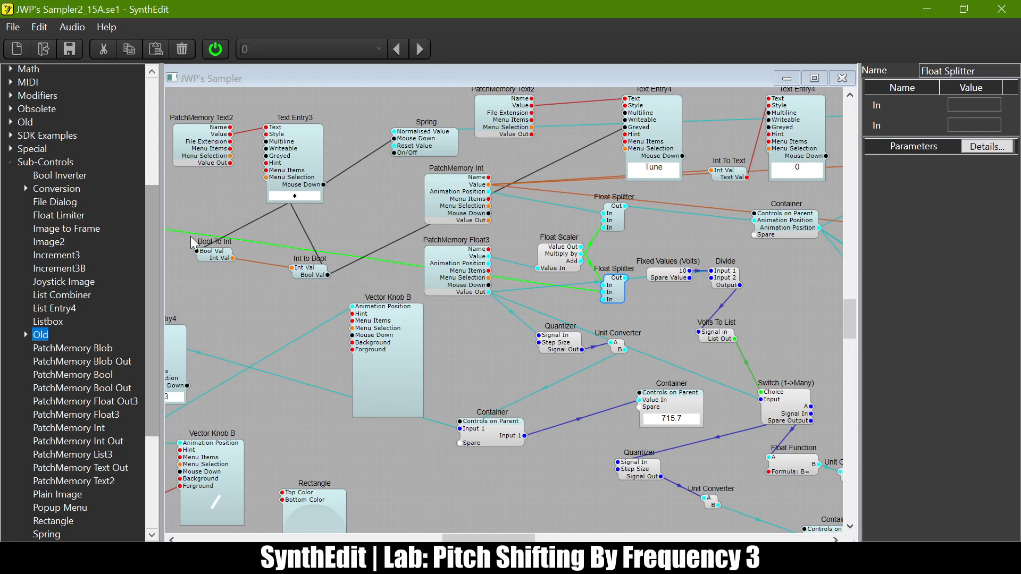
Duplicate the Hz readout Container beside the Switch (1->Many) and place the copy in the empty space below the tuning Container.
scroll(546, 393, "down", 3)
scroll(546, 393, "right", 7)
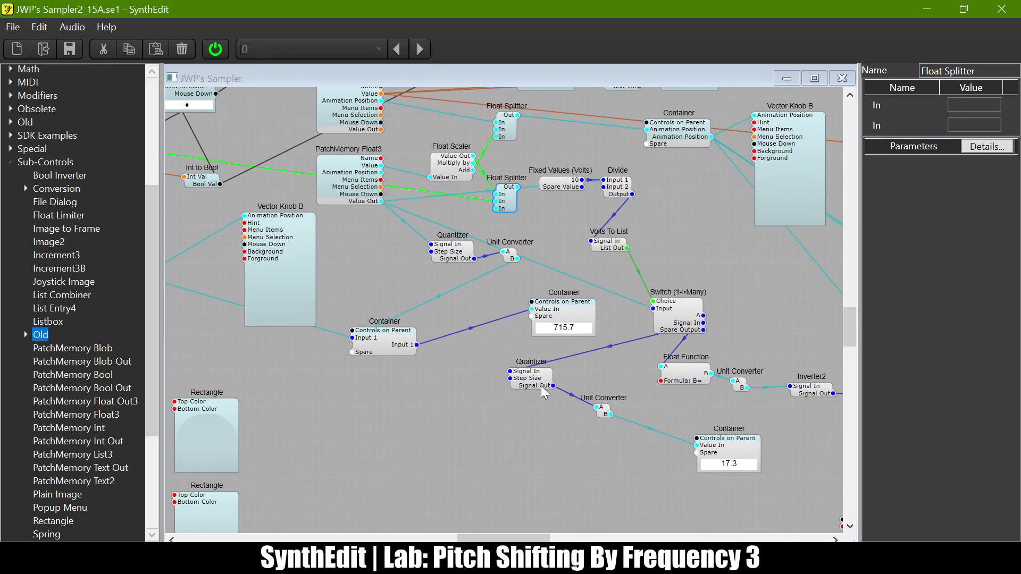
left_click(579, 322)
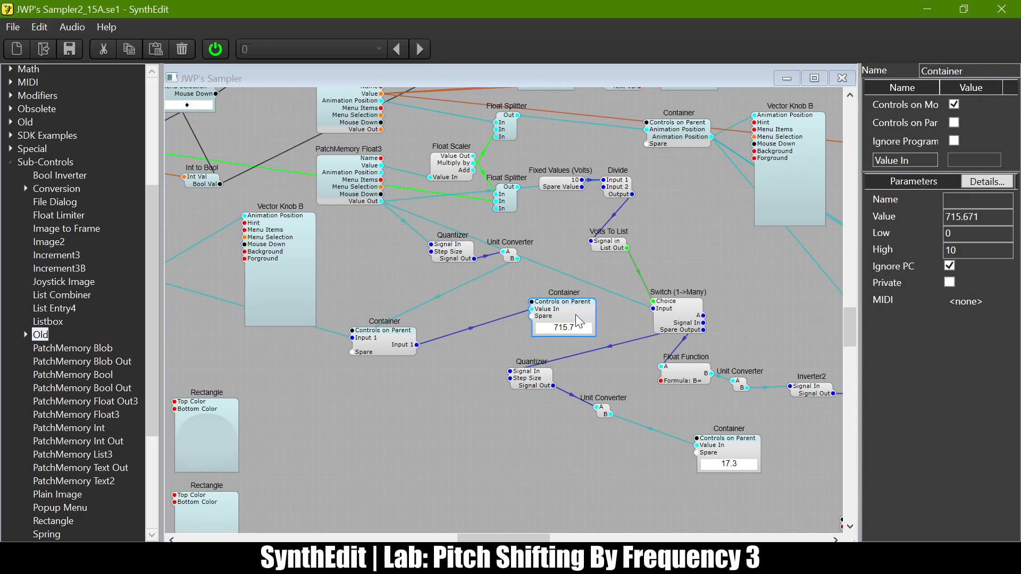
key("ctrl+v")
left_click_drag(596, 334, 715, 218)
Inside the copied Container, delete the PatchMemory Float Out3 and connect the IO Mod's Spare directly to Float To Text's Float Val.
double_click(715, 226)
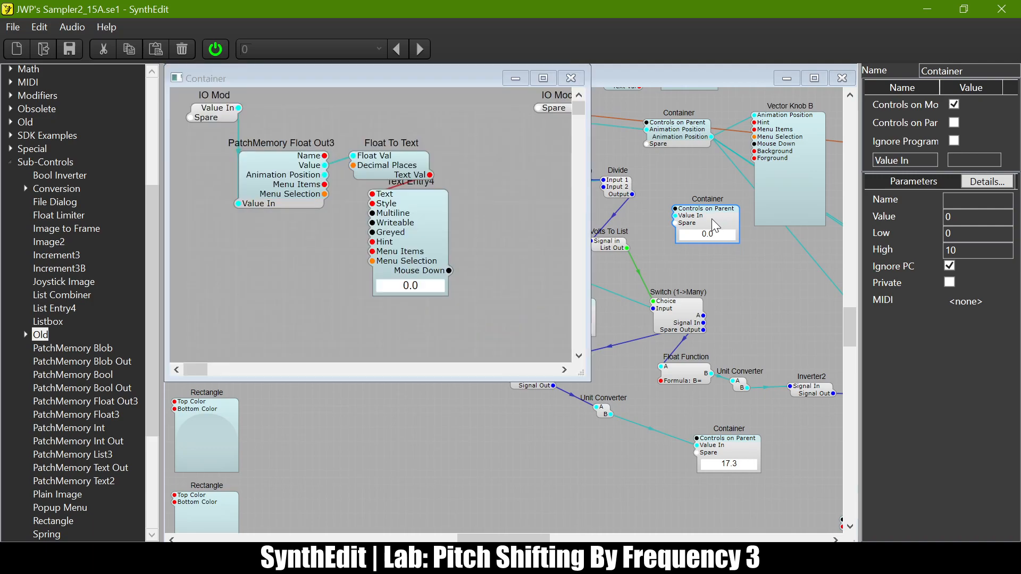
left_click(277, 200)
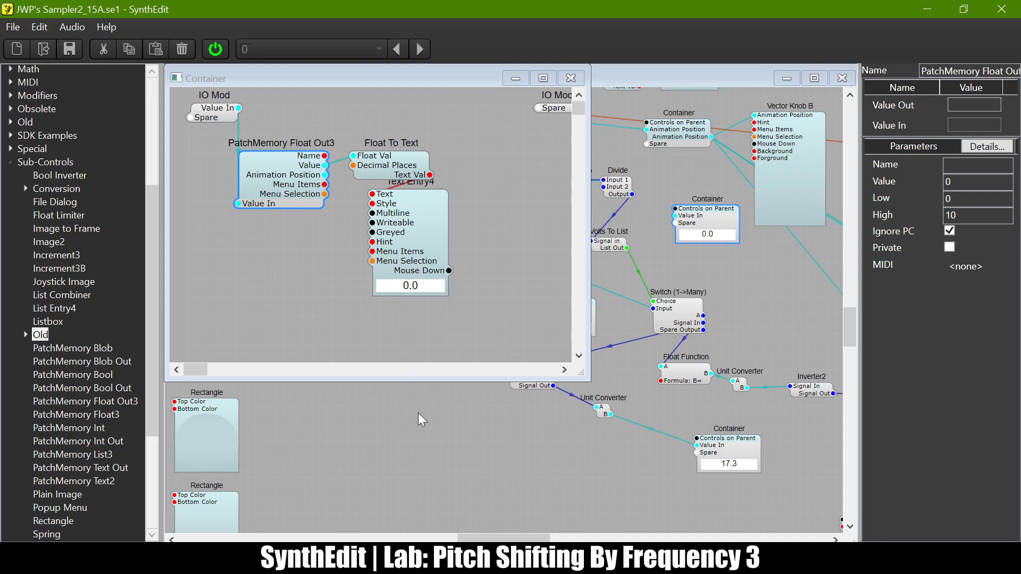
key("Delete")
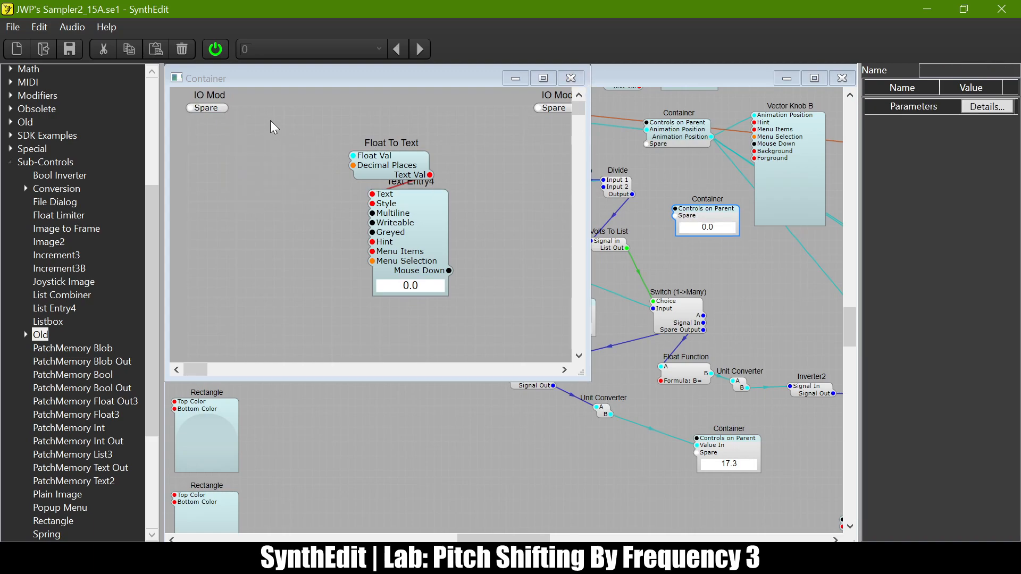
left_click_drag(198, 109, 357, 147)
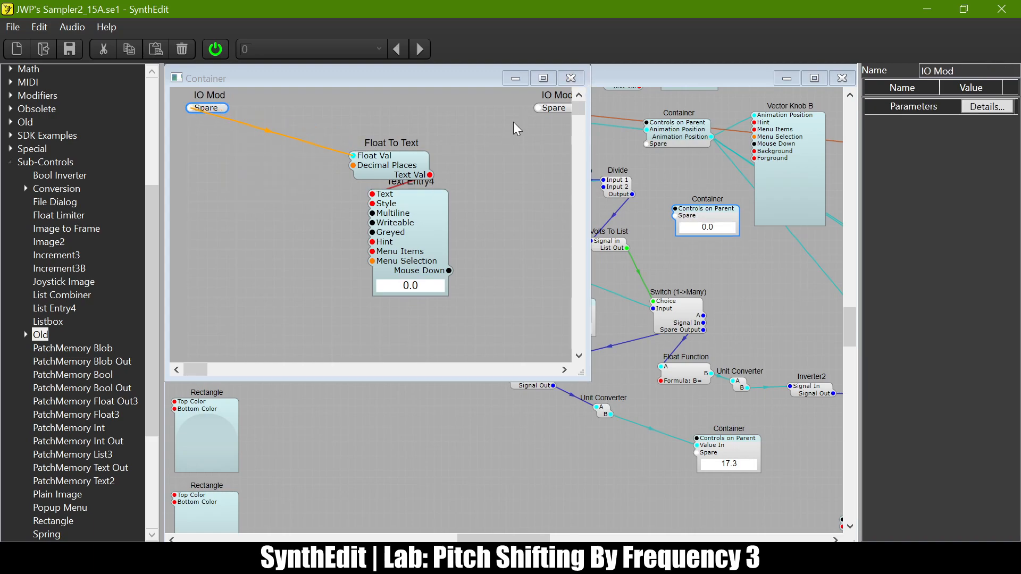
left_click(571, 79)
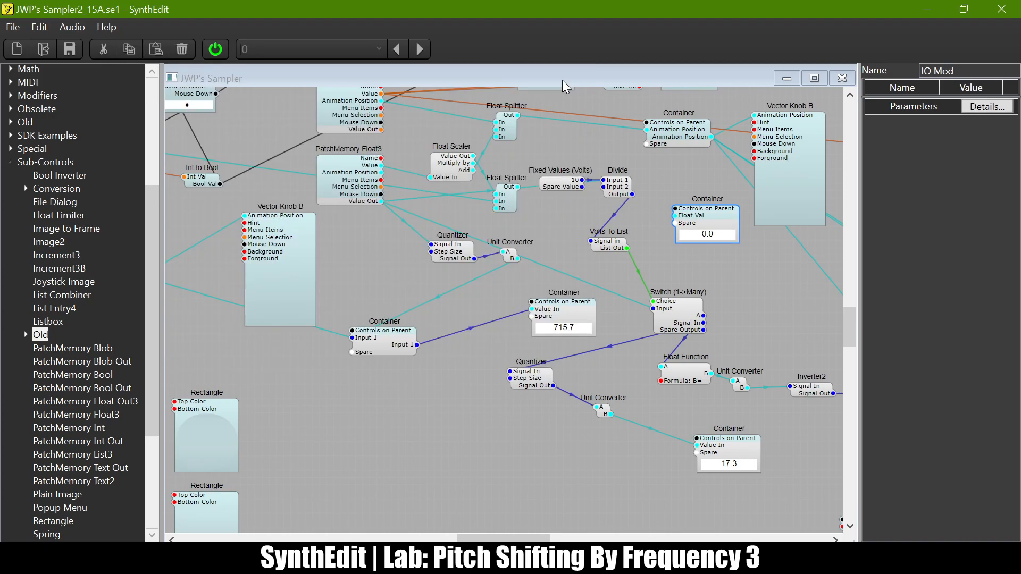
Connect the lower Float Splitter's Out to the copied Container's Float Val and compare its readout with both sections' PatchMemory Float3 values.
left_click_drag(517, 188, 676, 215)
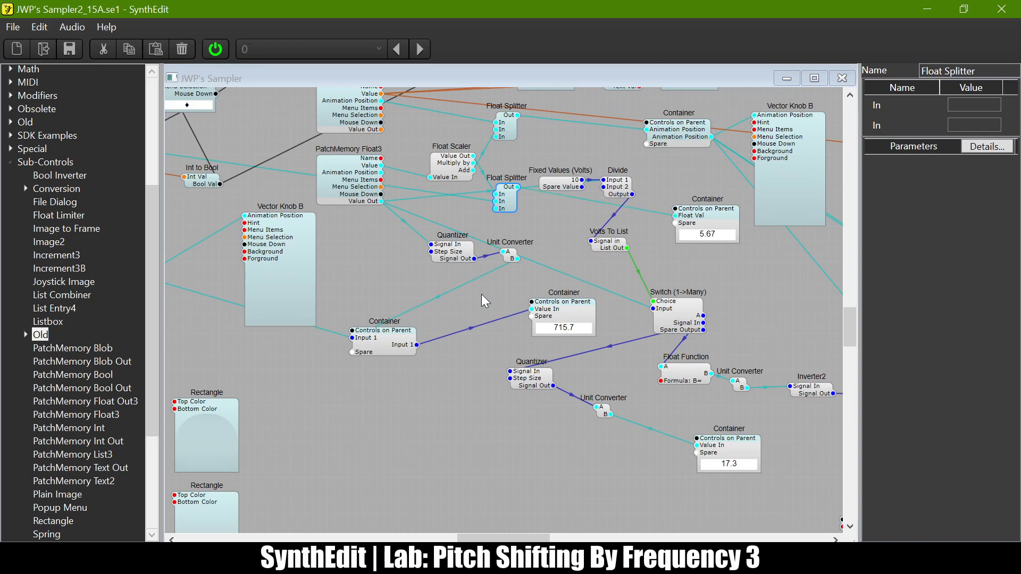
scroll(483, 296, "left", 10)
left_click(311, 106)
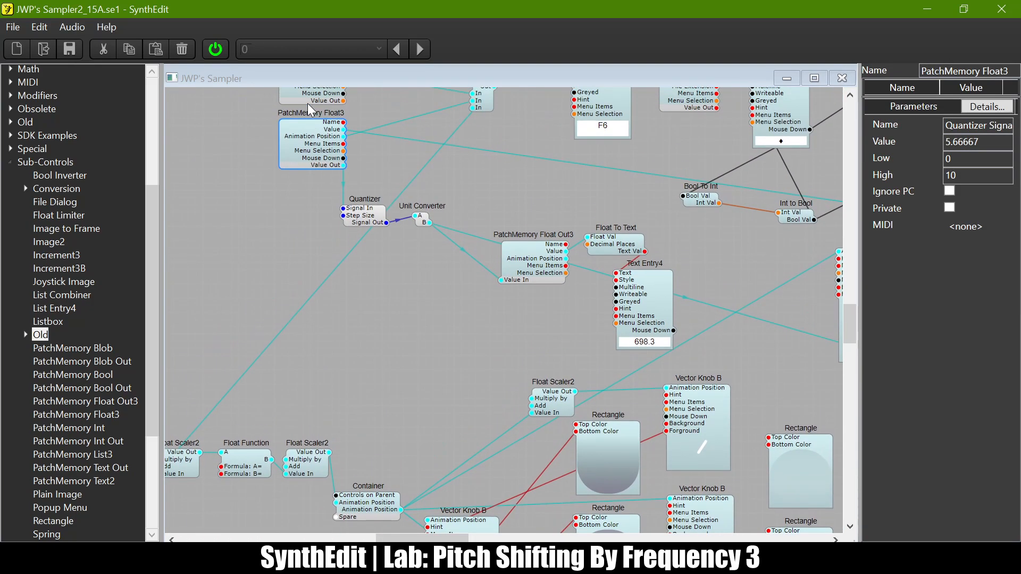
scroll(503, 216, "right", 9)
scroll(502, 216, "right", 6)
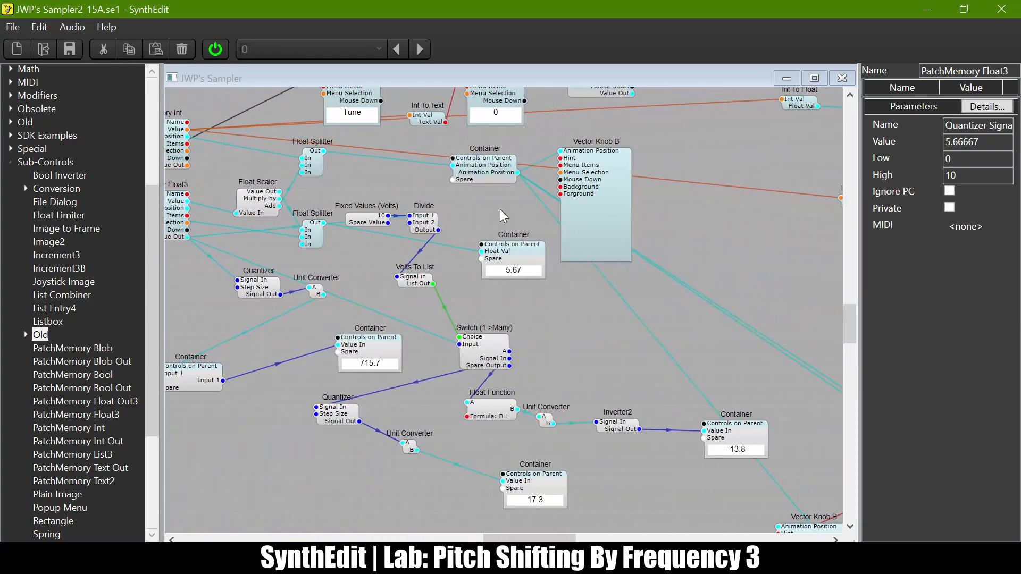
scroll(380, 252, "left", 2)
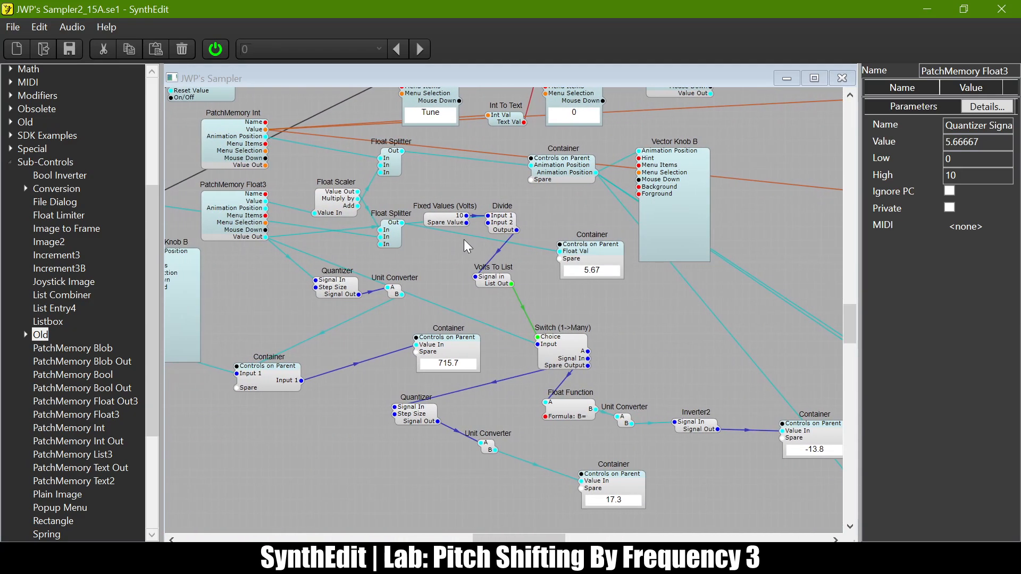
left_click(239, 212)
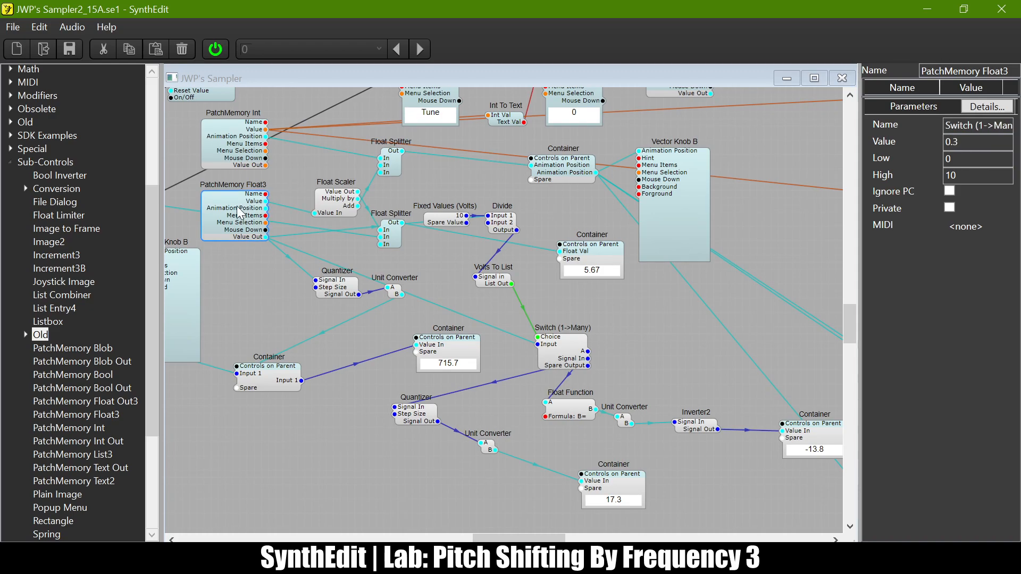
Move the Float Scaler up toward the PatchMemory Float3 and delete its wire to the upper Float Splitter.
left_click_drag(341, 206, 328, 194)
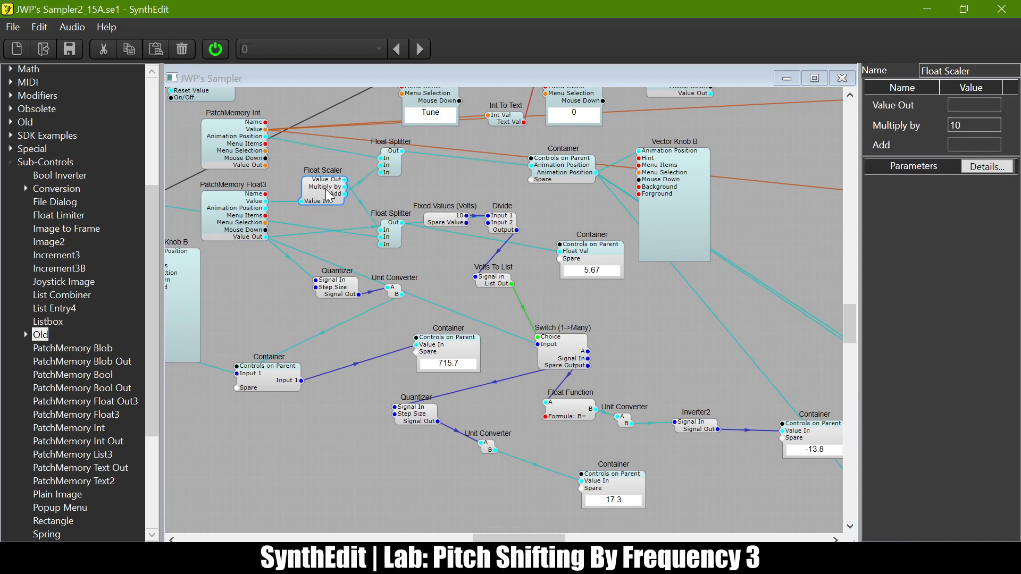
left_click(362, 183)
key("Delete")
left_click(330, 185)
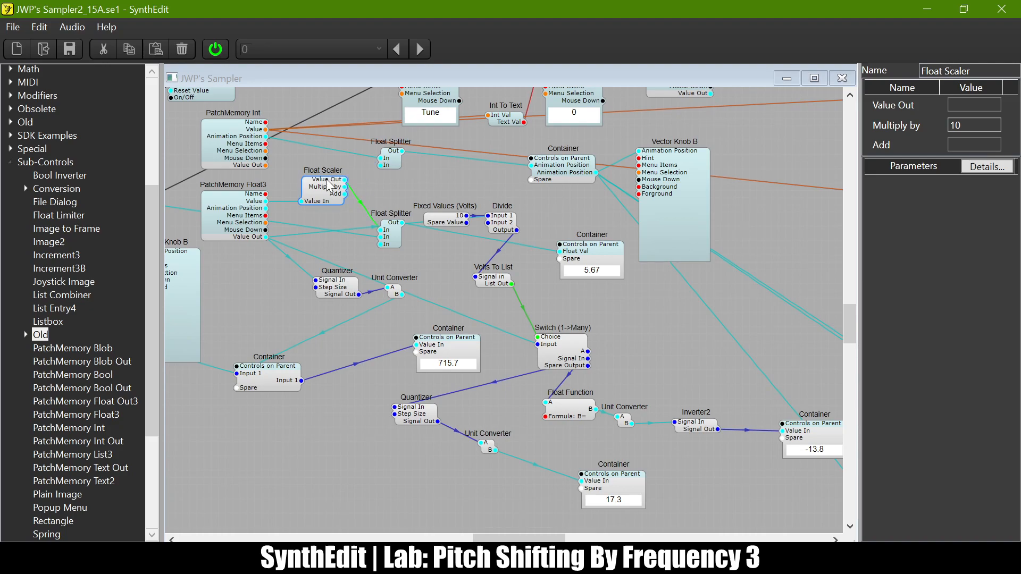
Turn the tuning section's blank Vector Knob B and examine the readouts, the Float Scaler and the settings of both PatchMemory modules.
left_click(229, 214)
scroll(204, 290, "left", 2)
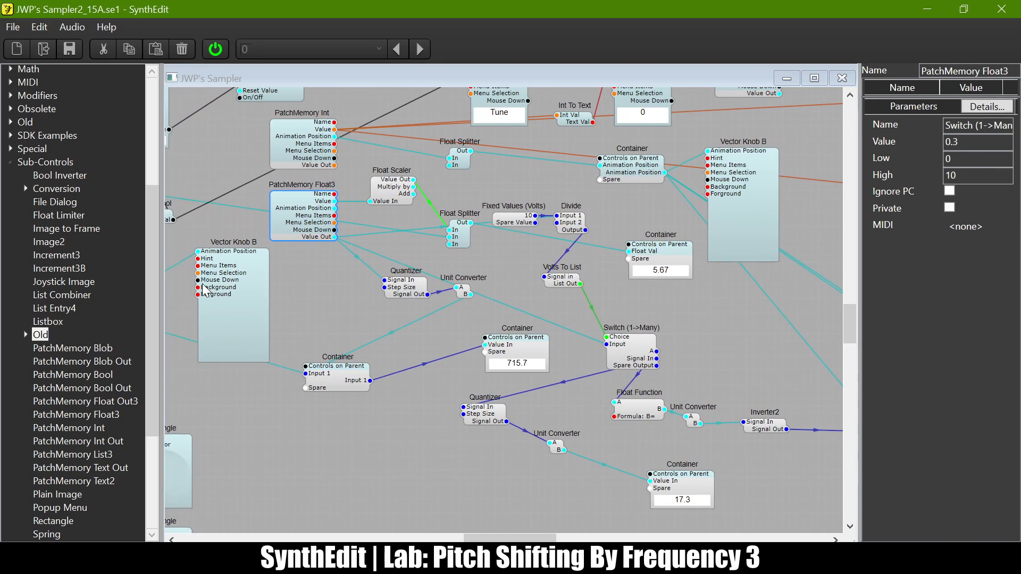
left_click(222, 324)
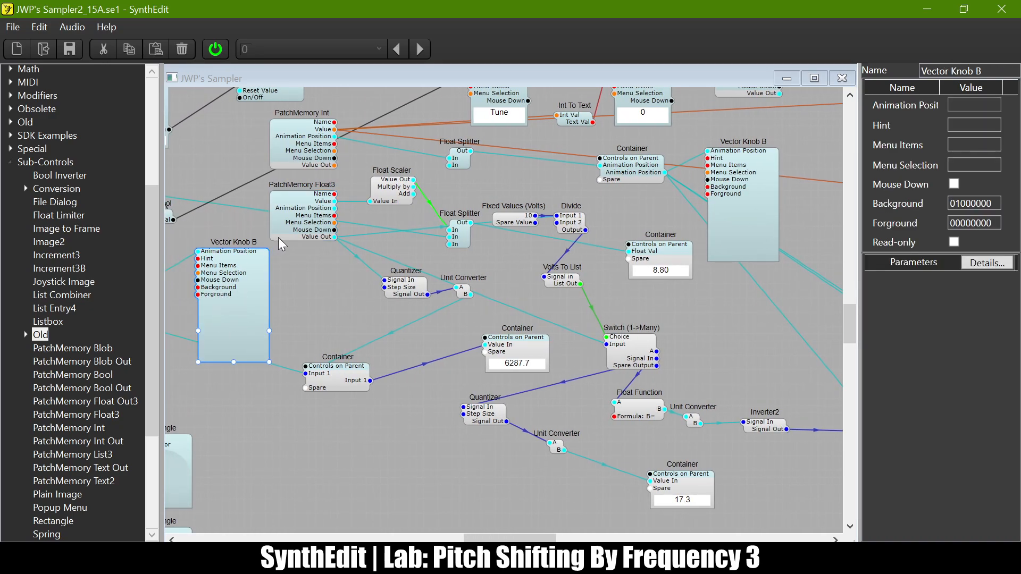
left_click(309, 222)
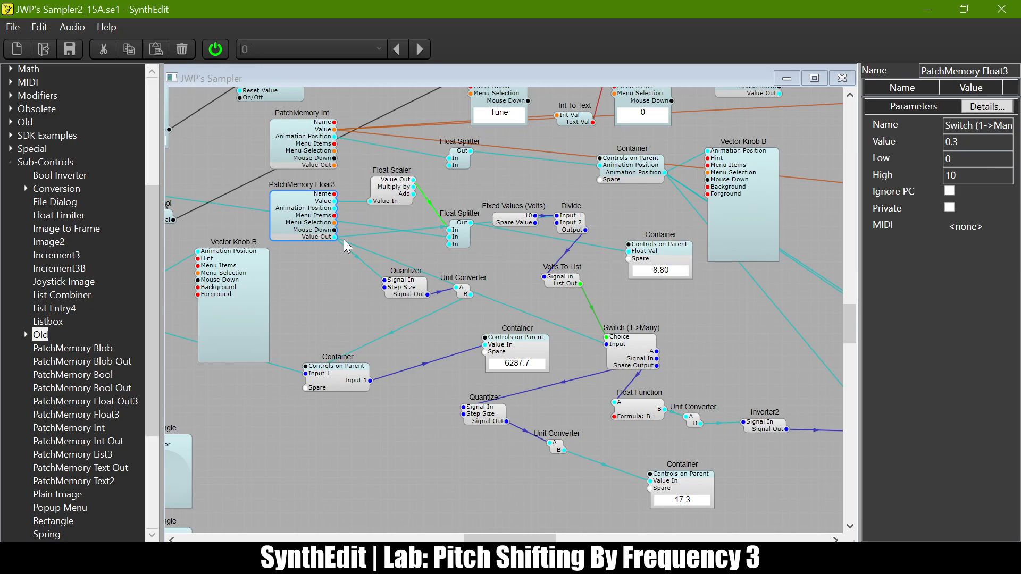
left_click(399, 196)
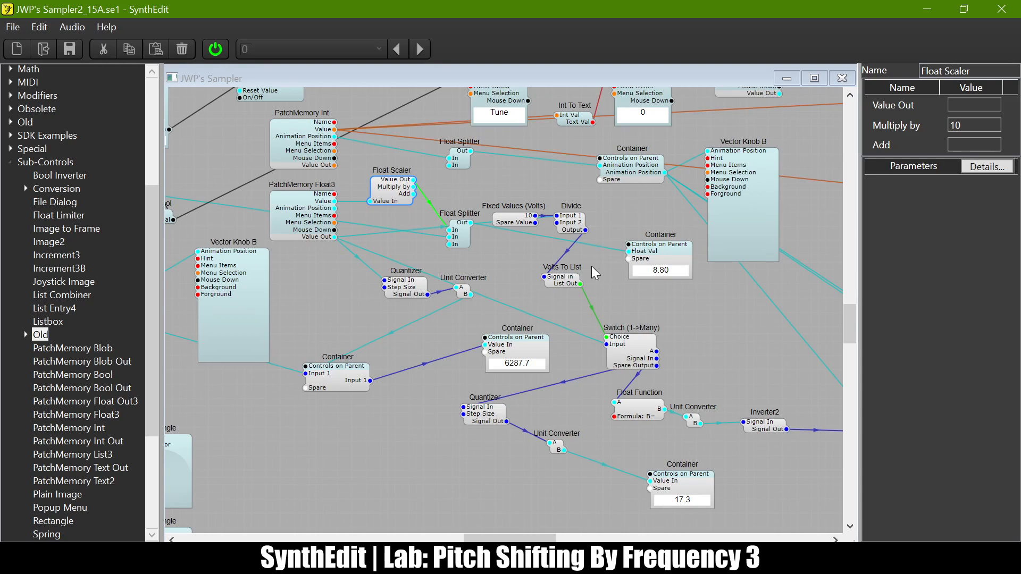
left_click(448, 190)
left_click(310, 154)
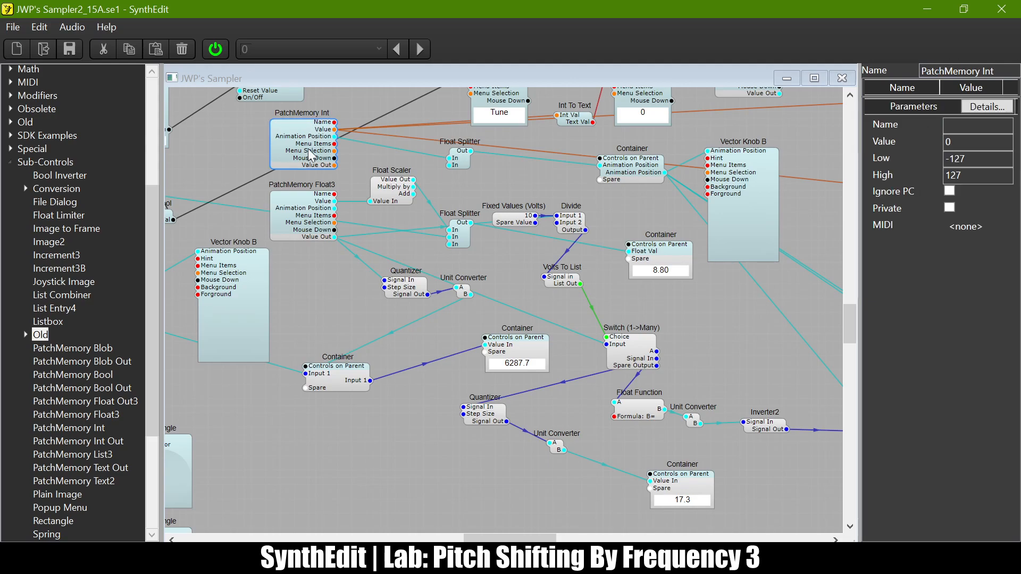
left_click(310, 212)
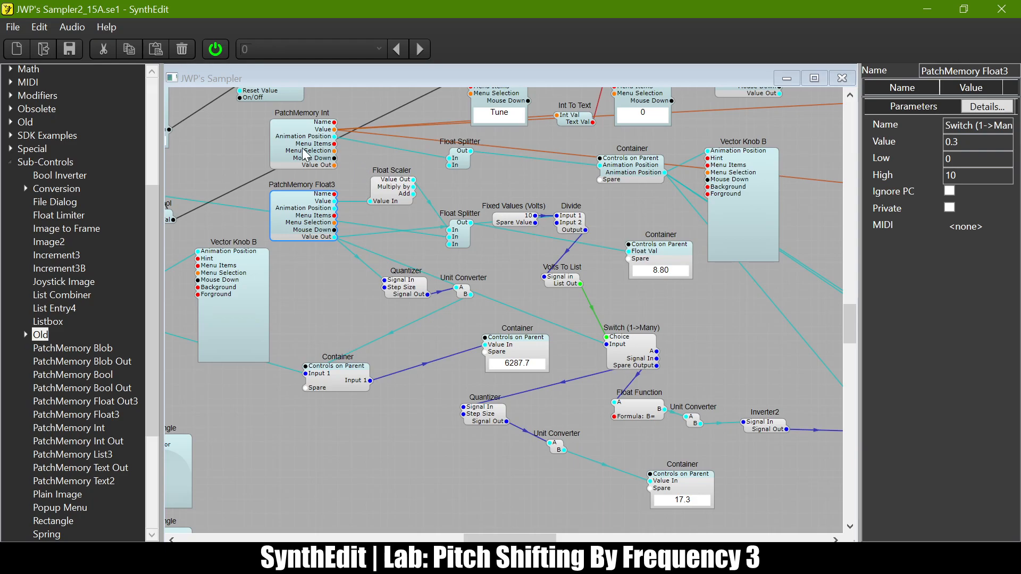
scroll(341, 215, "left", 10)
scroll(340, 215, "right", 10)
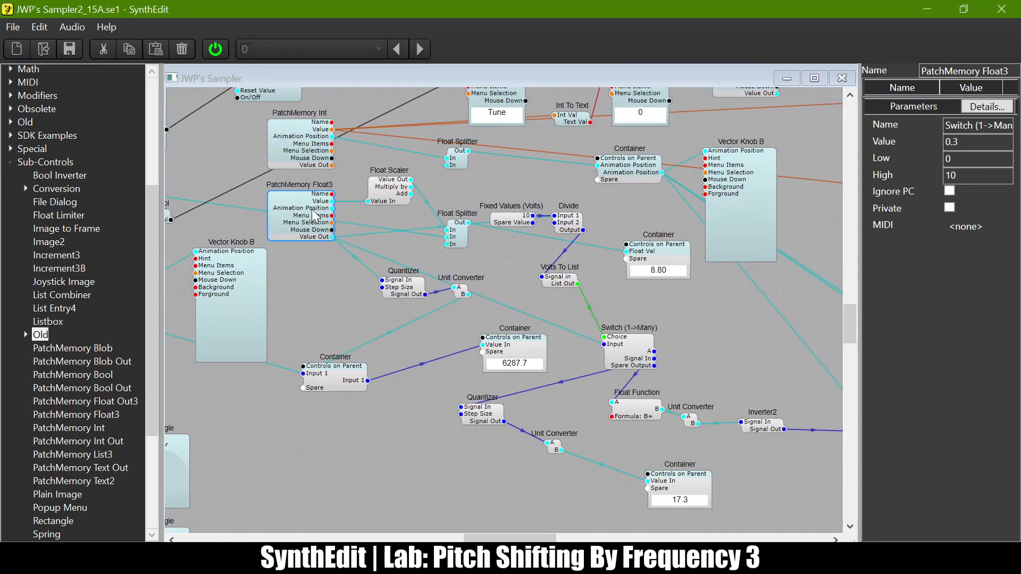
left_click(379, 200)
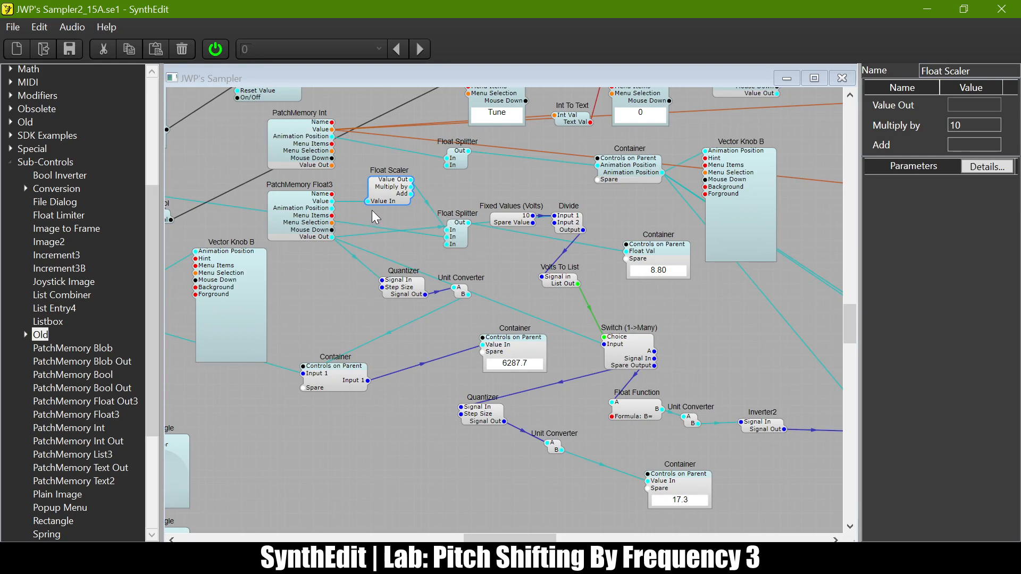
Reconnect the upper Float Splitter to the Float Scaler, with the lower splitter moved up, and test both blank Vector Knob B controls.
left_click_drag(447, 166, 412, 194)
mouse_move(462, 238)
left_mouse_down()
mouse_move(466, 215)
mouse_move(459, 222)
left_mouse_up()
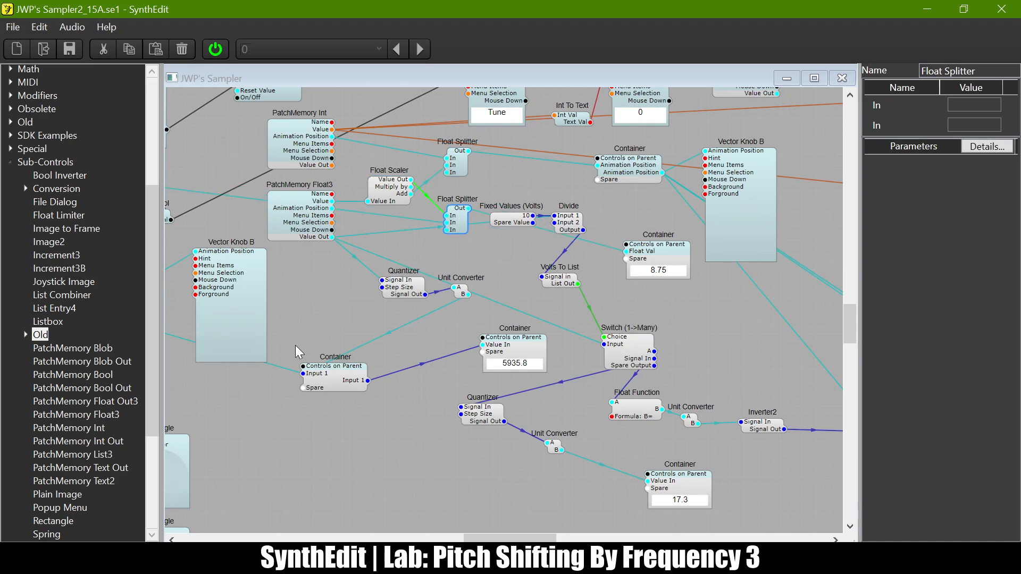
left_click(228, 319)
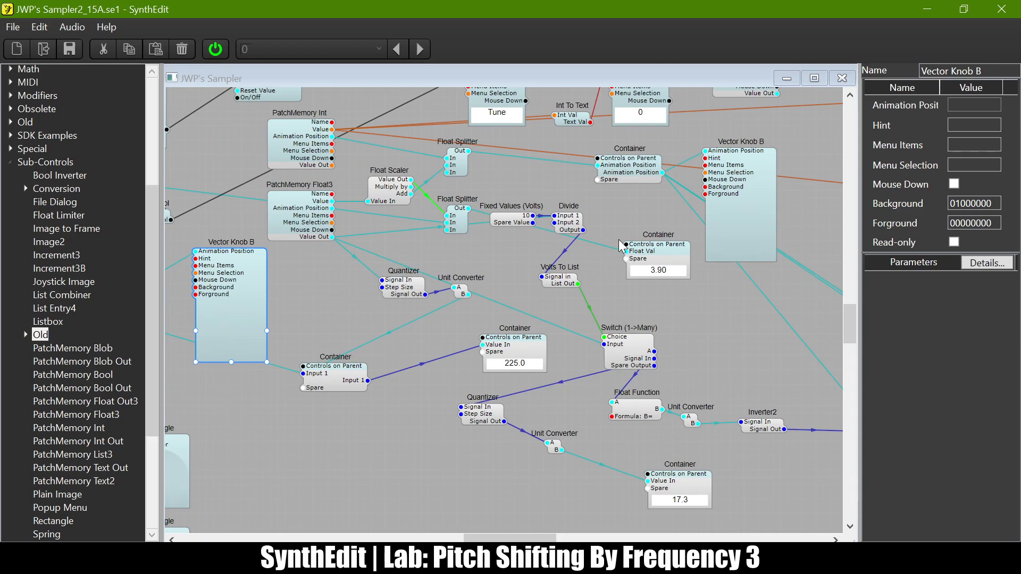
left_click(766, 241)
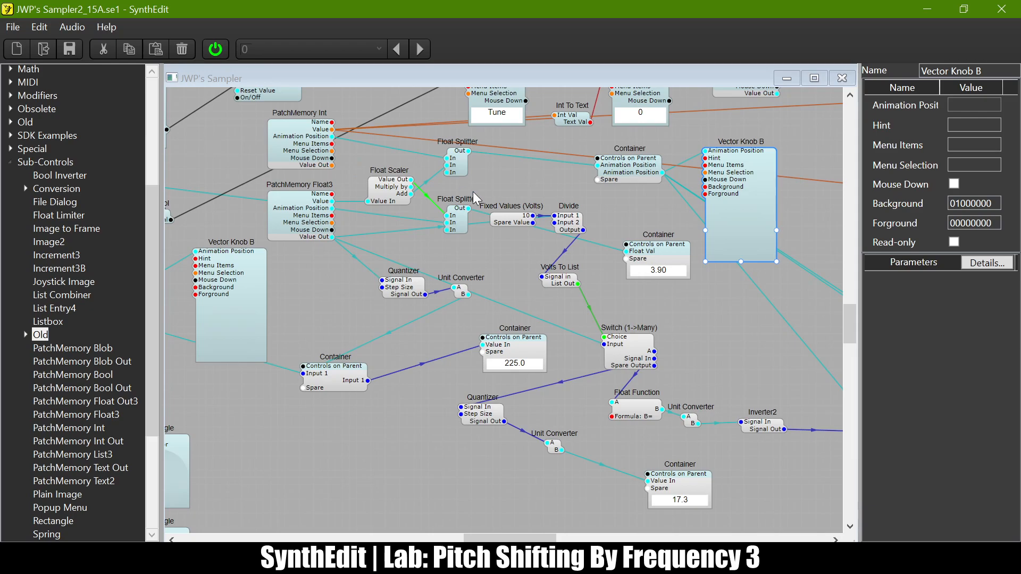
Delete the Float Scaler and both Float Splitters from the tuning section.
left_click(385, 195)
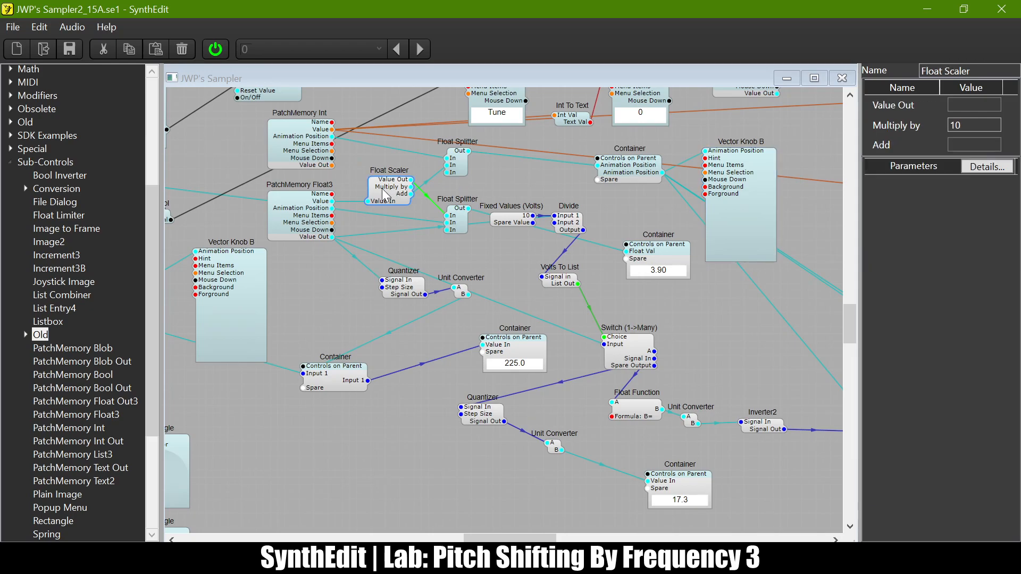
key("Delete")
left_click(461, 168)
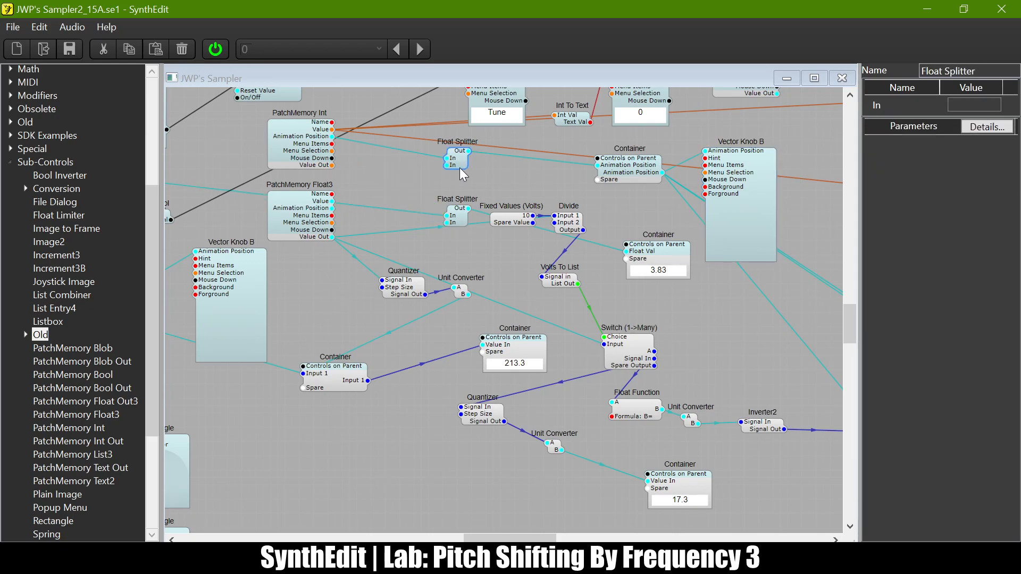
left_click(568, 206)
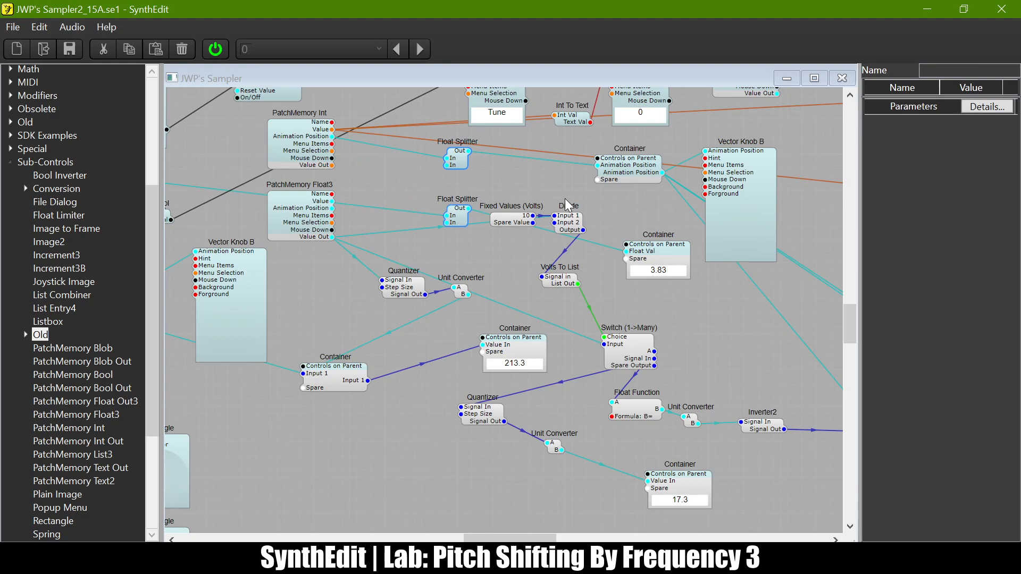
key("Delete")
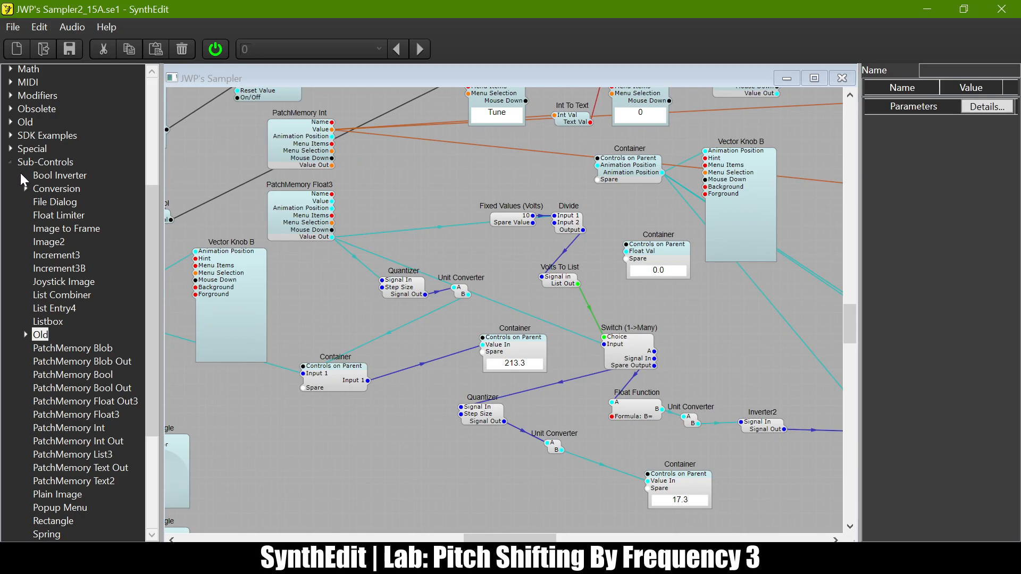
Add a Float Scaler2 beside PatchMemory Int and PatchMemory Float3 in the tuning section, checking both modules' settings.
left_click(26, 189)
left_click_drag(75, 300, 170, 312)
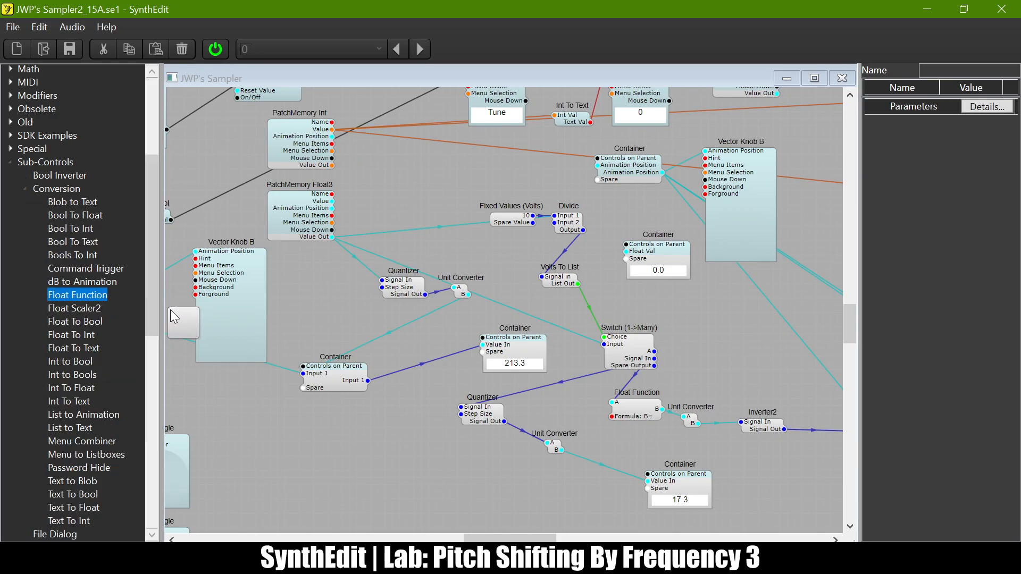
left_click_drag(59, 308, 397, 197)
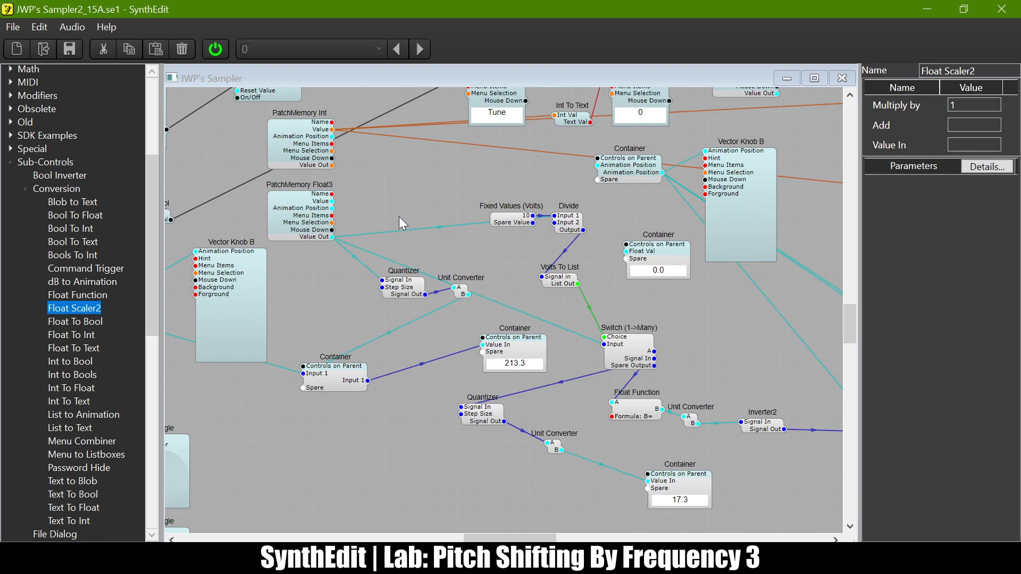
left_click(322, 168)
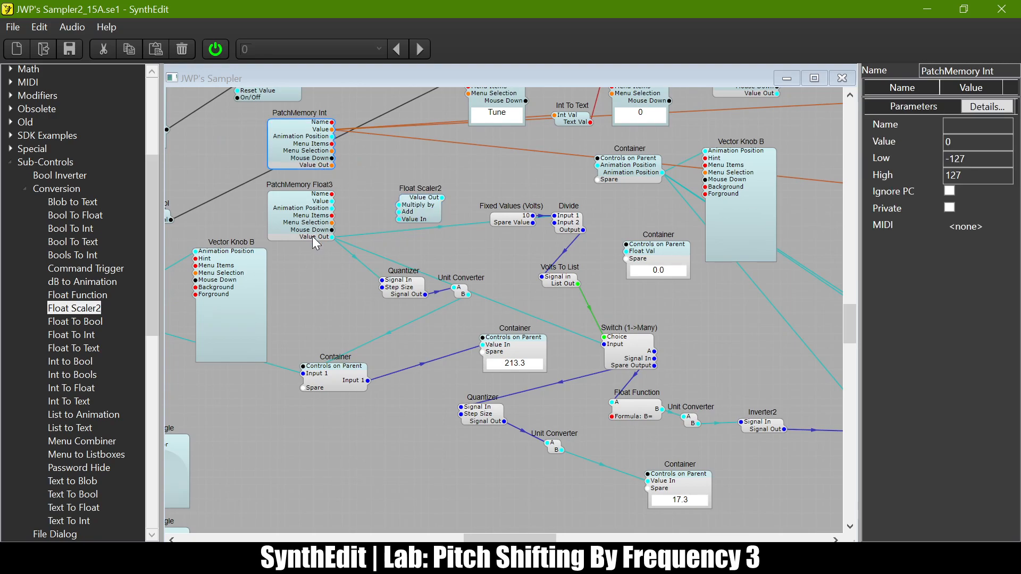
left_click(312, 236)
left_click(299, 157)
left_click_drag(430, 213, 414, 187)
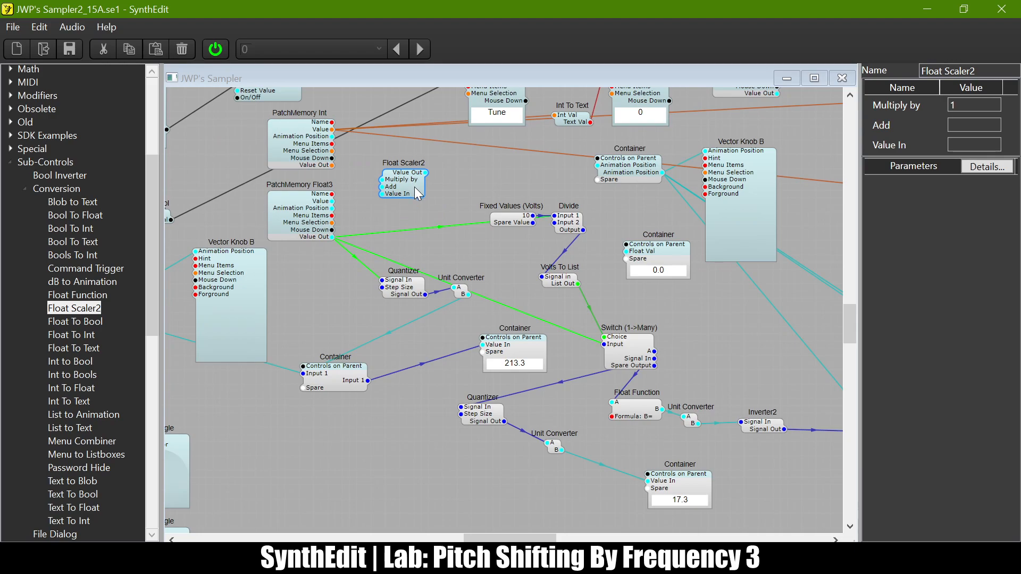
left_click(291, 136)
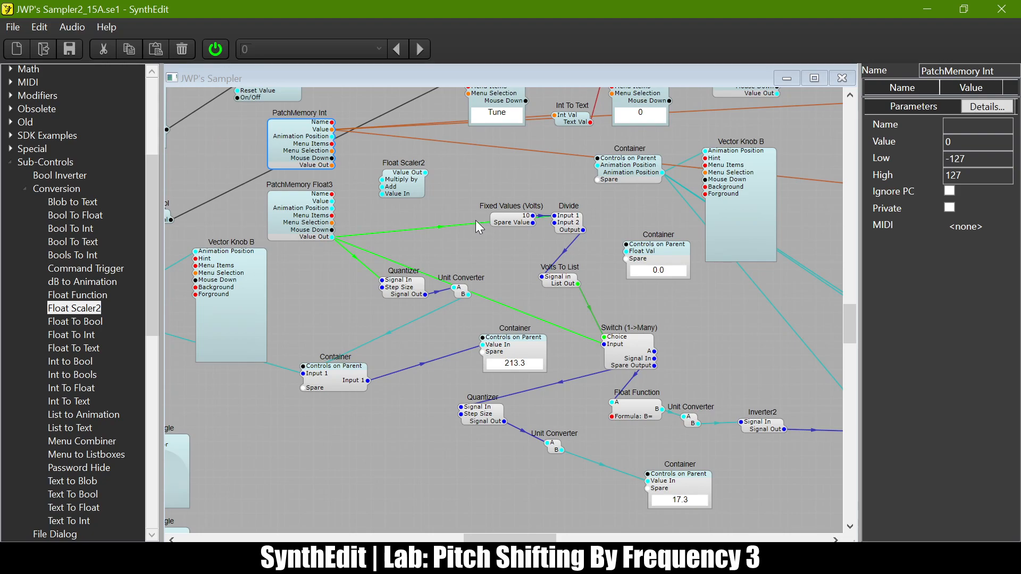
left_click_drag(407, 190, 419, 179)
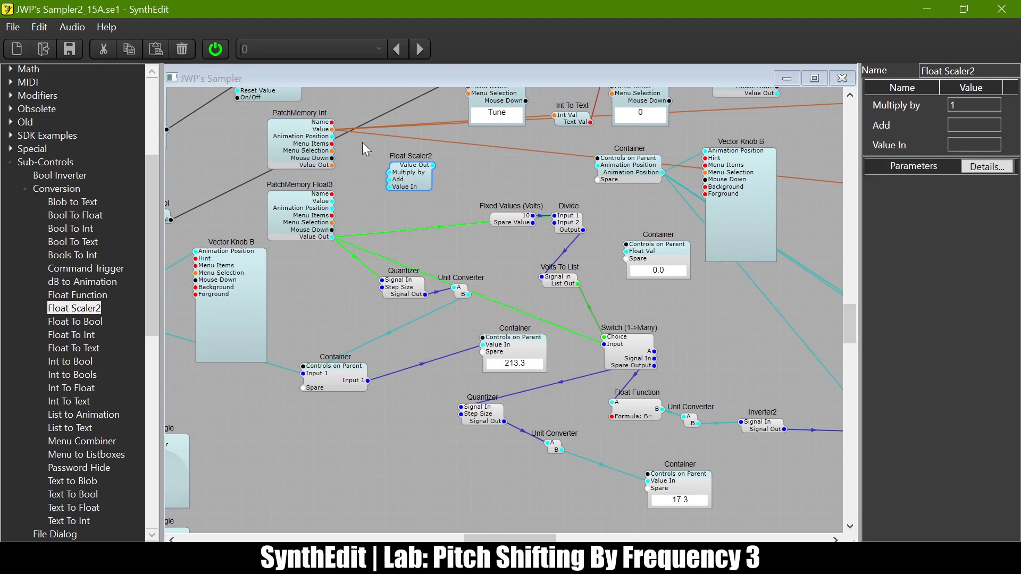
Shift the Container beside Vector Knob B slightly and wire PatchMemory Int's Animation Position to its Animation Position input.
scroll(366, 165, "up", 3)
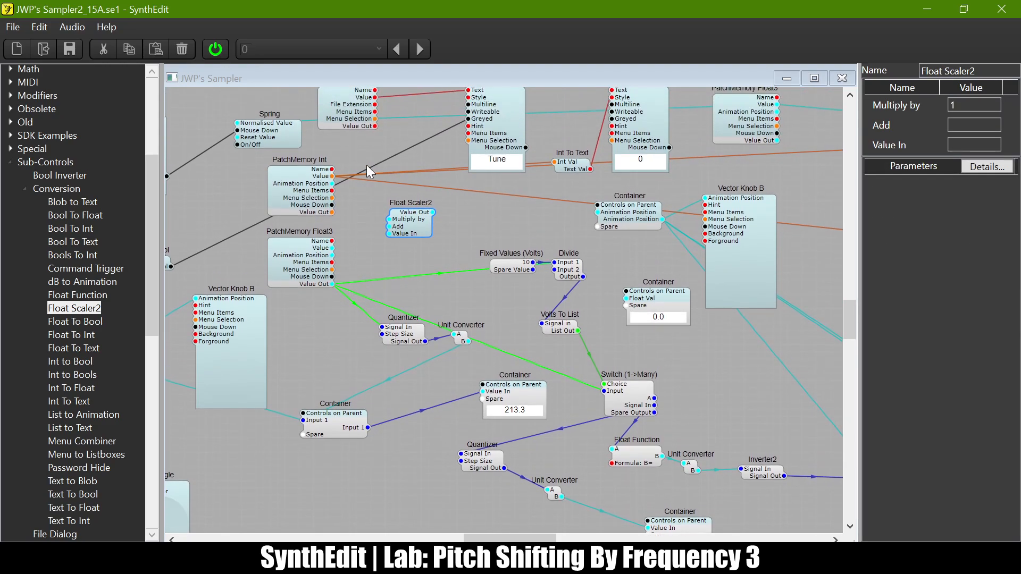
mouse_move(631, 221)
left_mouse_down()
mouse_move(608, 208)
mouse_move(619, 233)
left_mouse_up()
left_click_drag(331, 183, 583, 226)
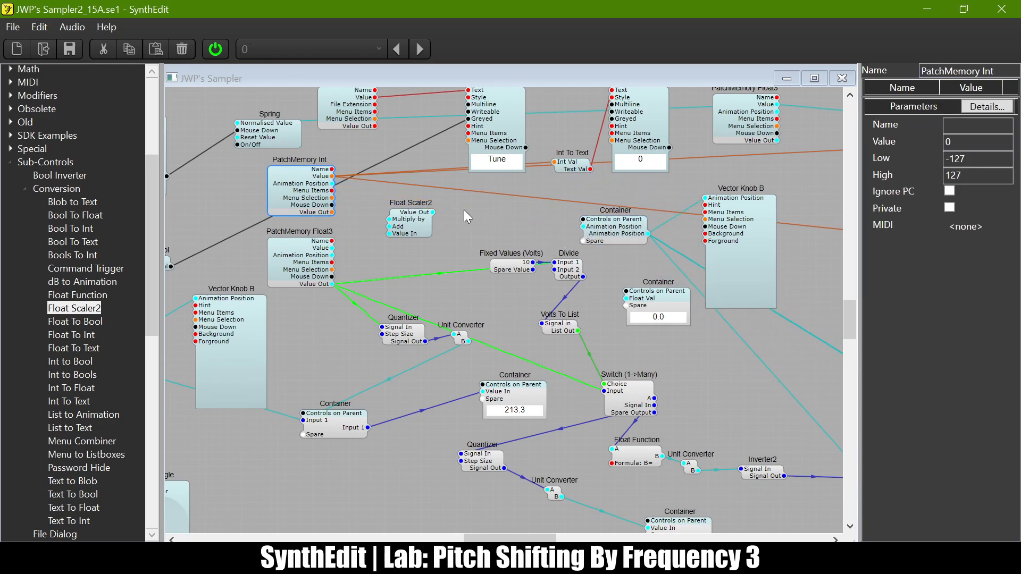
Wire the Animation Position of PatchMemory Int to Float Scaler2's Add and that of PatchMemory Float3 to its Value In.
left_click_drag(412, 218, 440, 219)
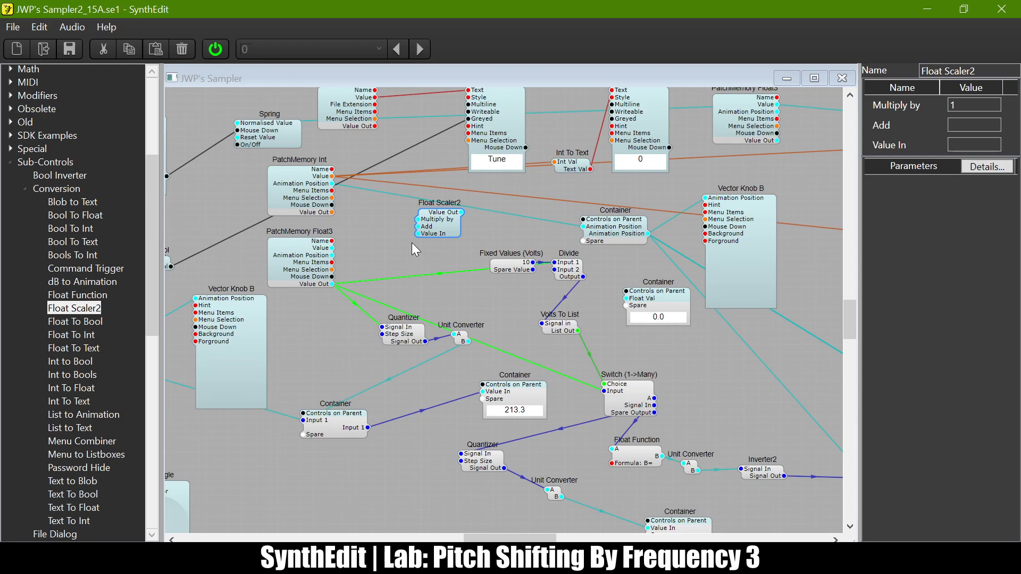
left_click_drag(418, 227, 341, 188)
left_click(336, 261)
left_click_drag(406, 243, 408, 244)
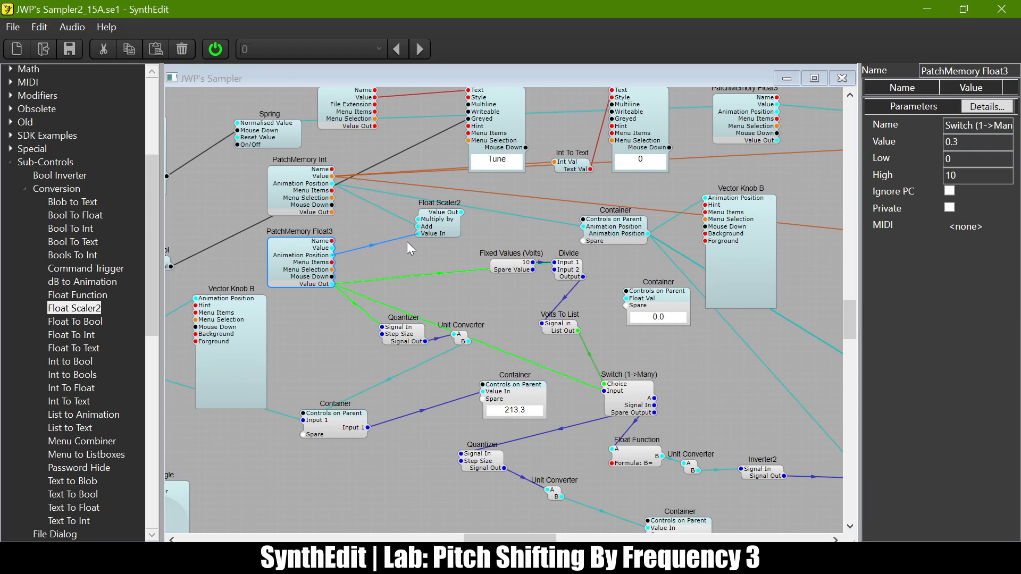
Set Float Scaler2's Multiply by value to 10 and check the settings of the tuning section's PatchMemory Float3.
left_click(452, 221)
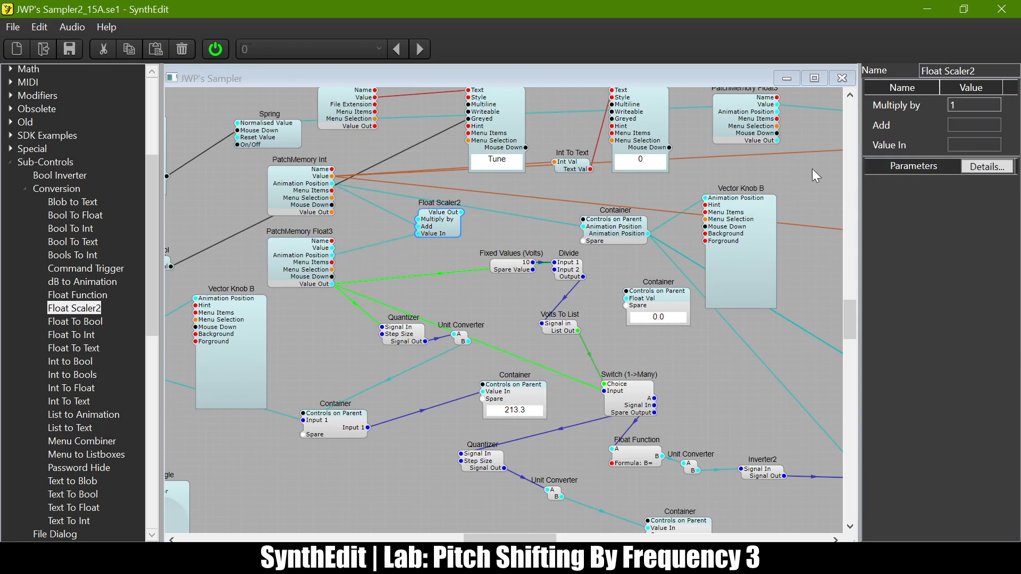
left_click(968, 106)
type("0")
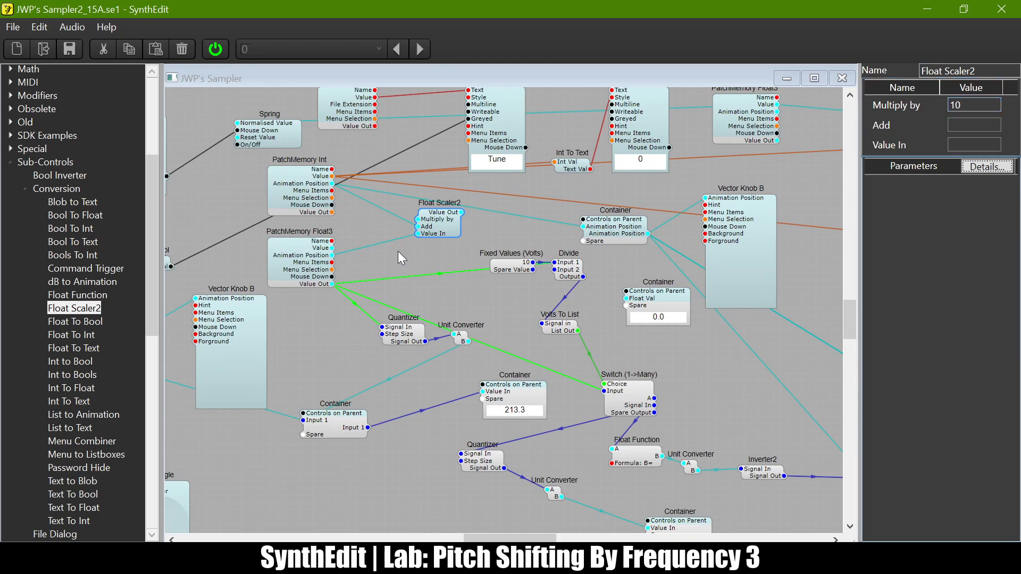
left_click(314, 261)
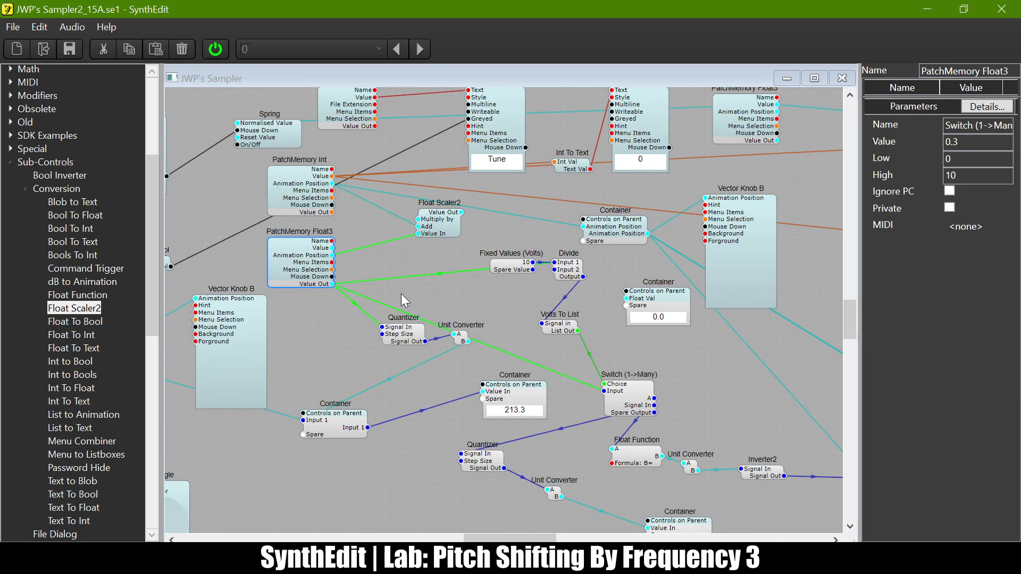
Add a Float Splitter below Float Scaler2 and wire PatchMemory Float3's Value and Animation Position to its inputs.
left_click(26, 188)
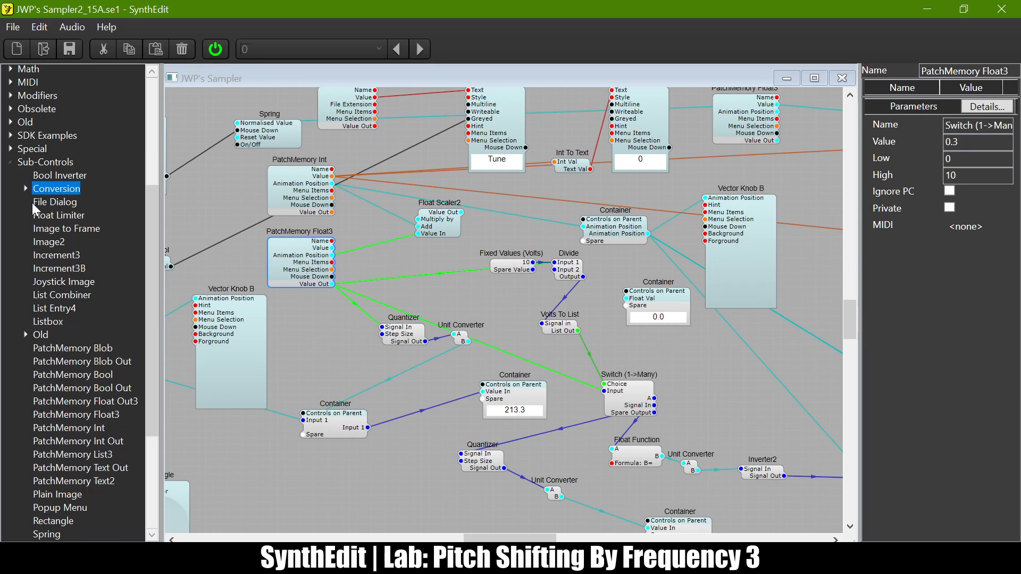
left_click(25, 335)
left_click_drag(59, 388, 62, 389)
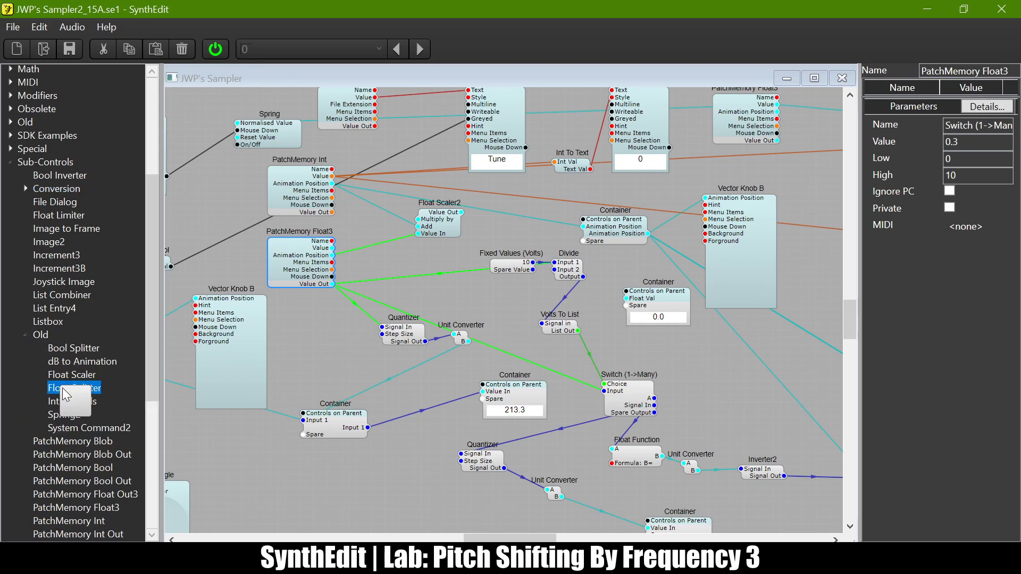
left_click(406, 286)
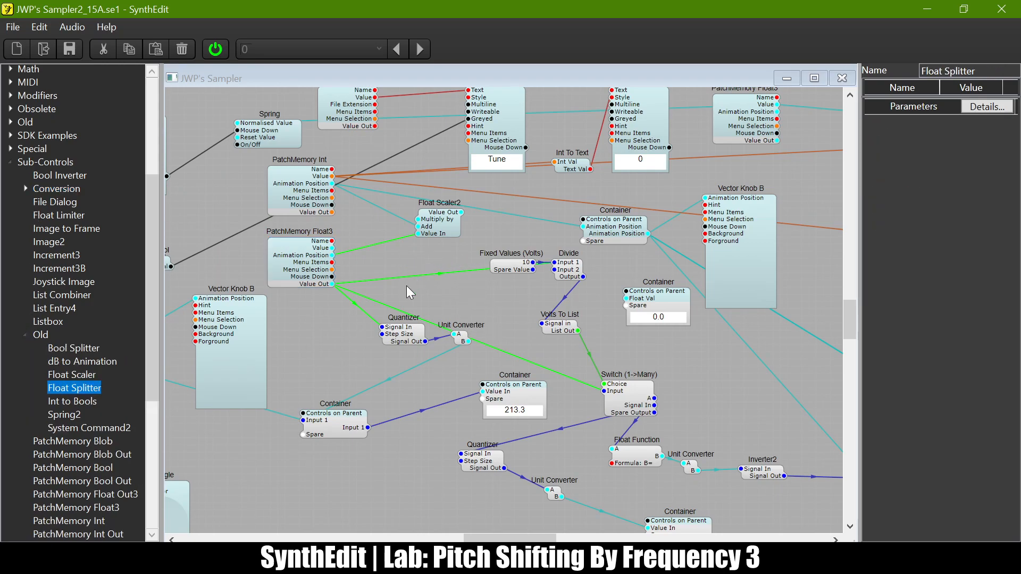
left_click(405, 262)
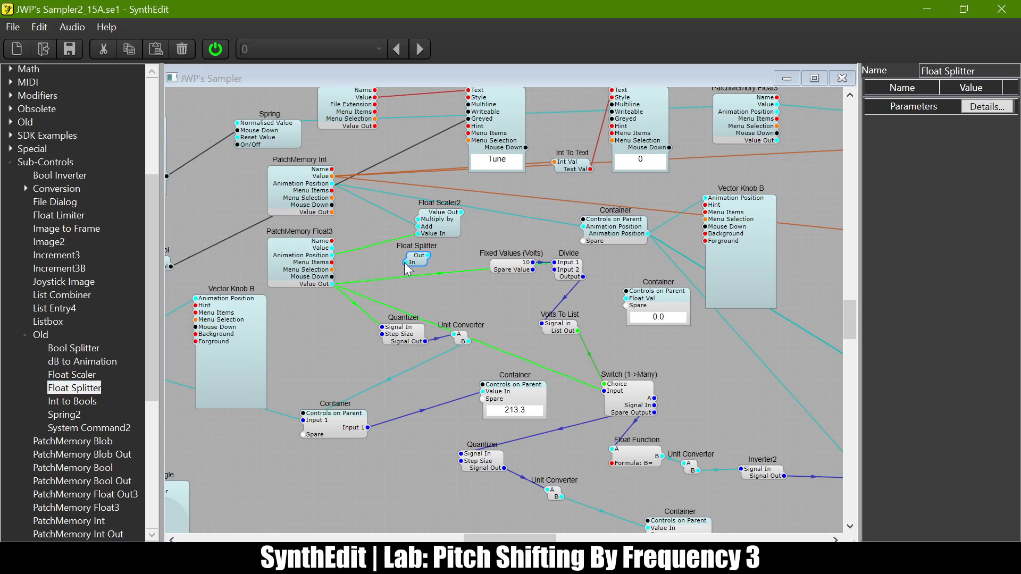
left_click_drag(339, 253, 333, 248)
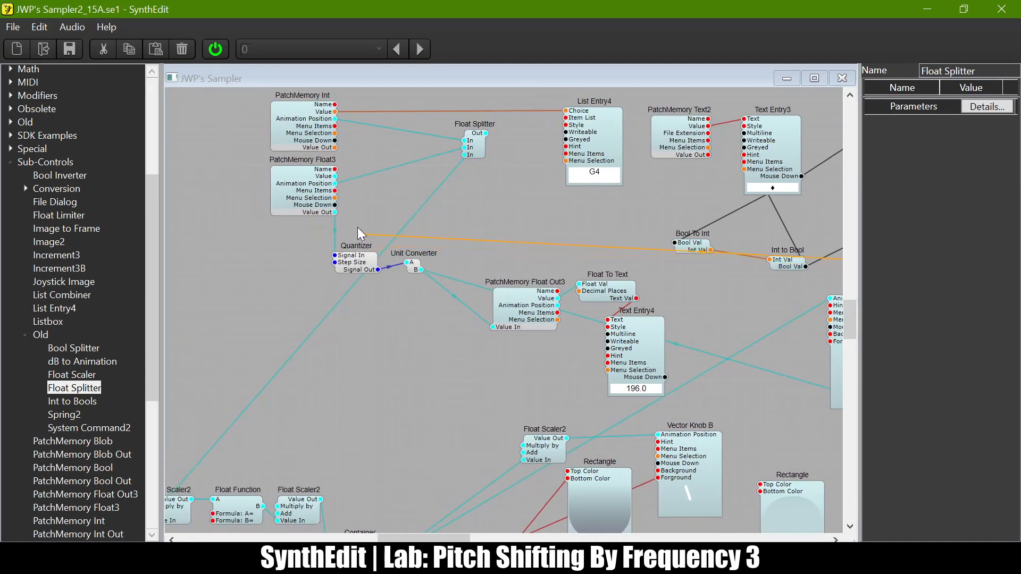
Compare the settings of the PatchMemory Float3 modules in the note knob and tuning sections.
left_click_drag(358, 228, 341, 185)
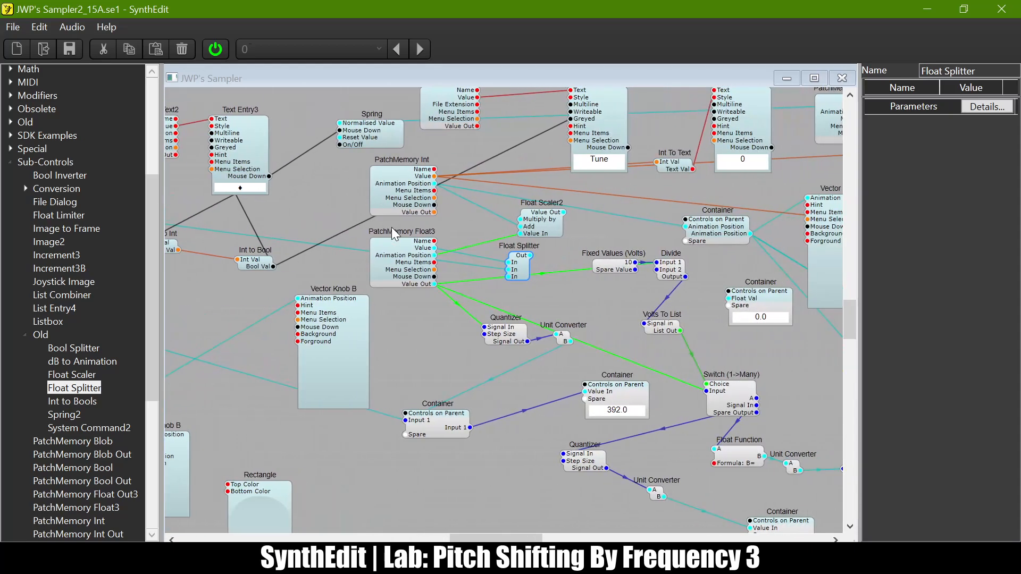
left_click(408, 258)
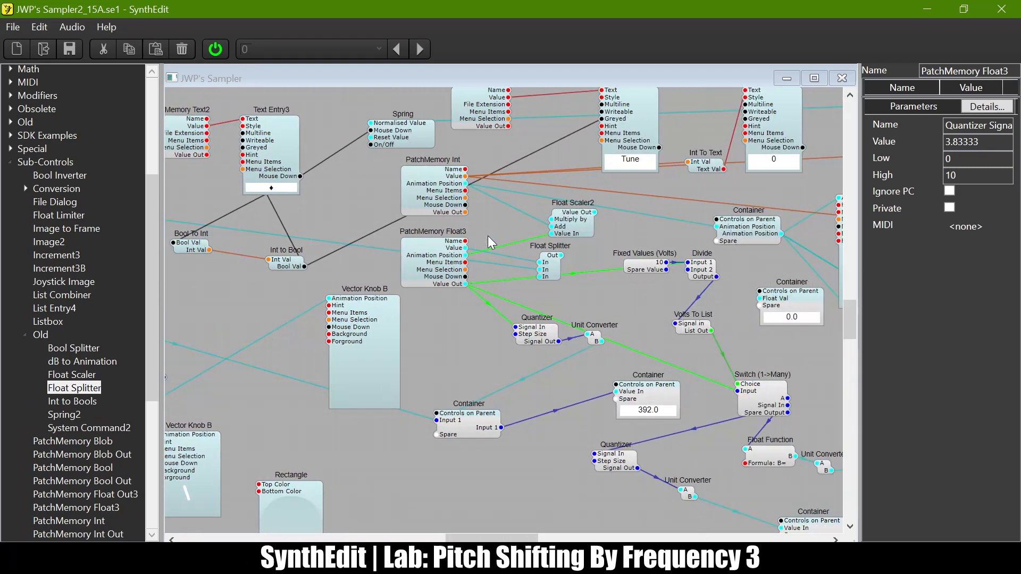
left_click(445, 253)
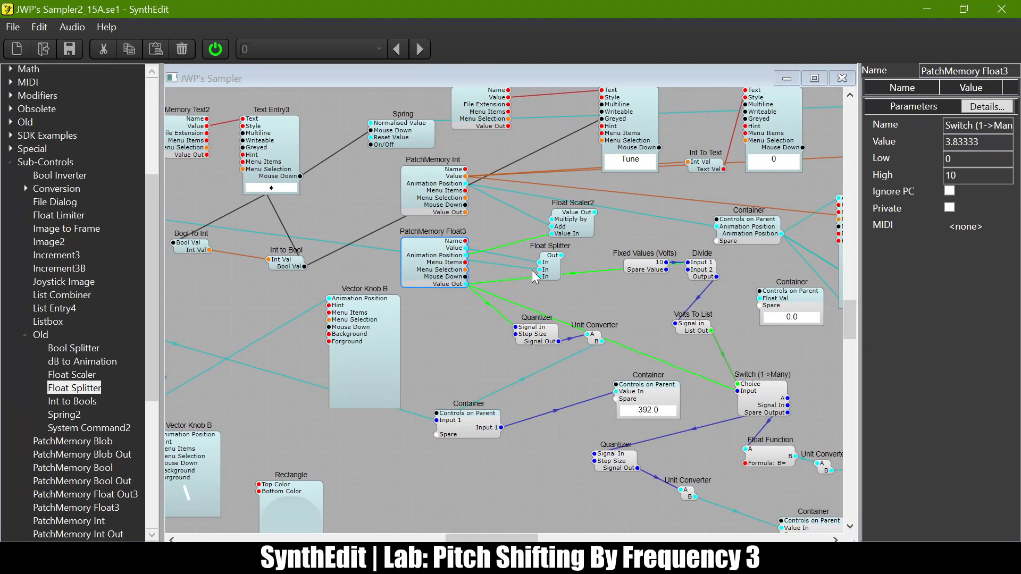
scroll(532, 270, "right", 5)
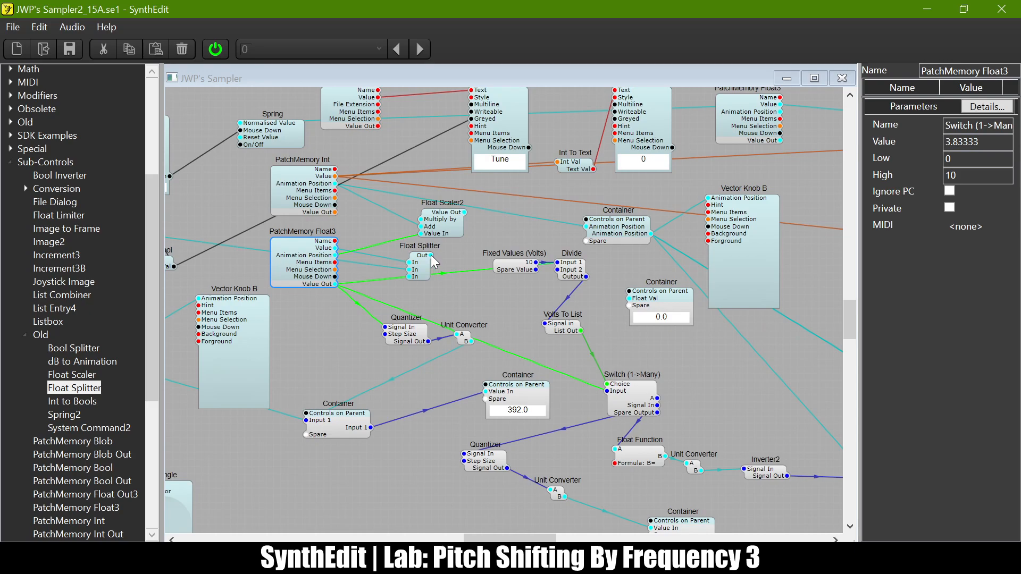
Wire PatchMemory Float3's Value to the Float Val input of the readout Container below Divide, undoing and redoing the connection.
left_click_drag(335, 248, 624, 299)
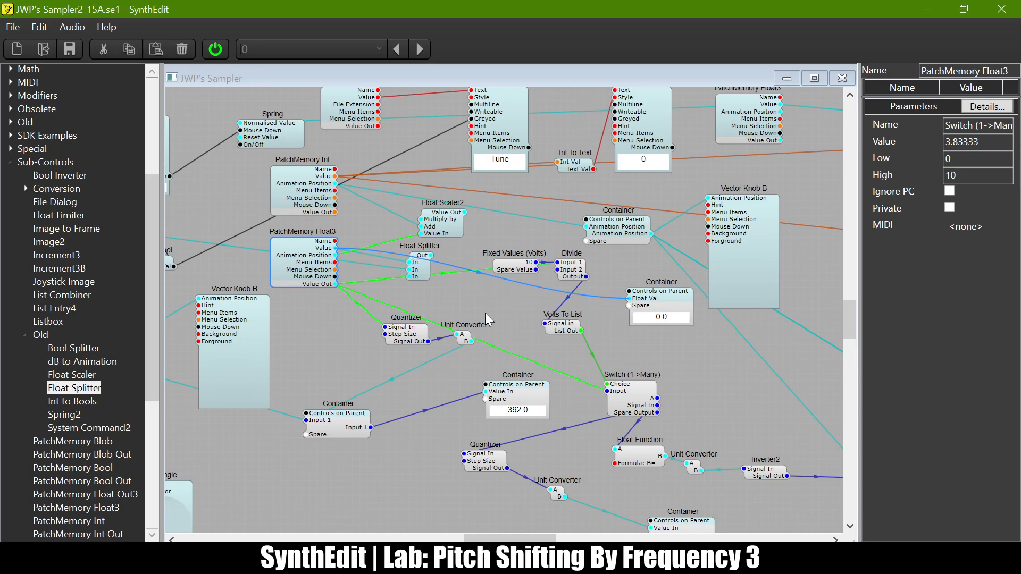
key("ctrl+z")
key("ctrl+y")
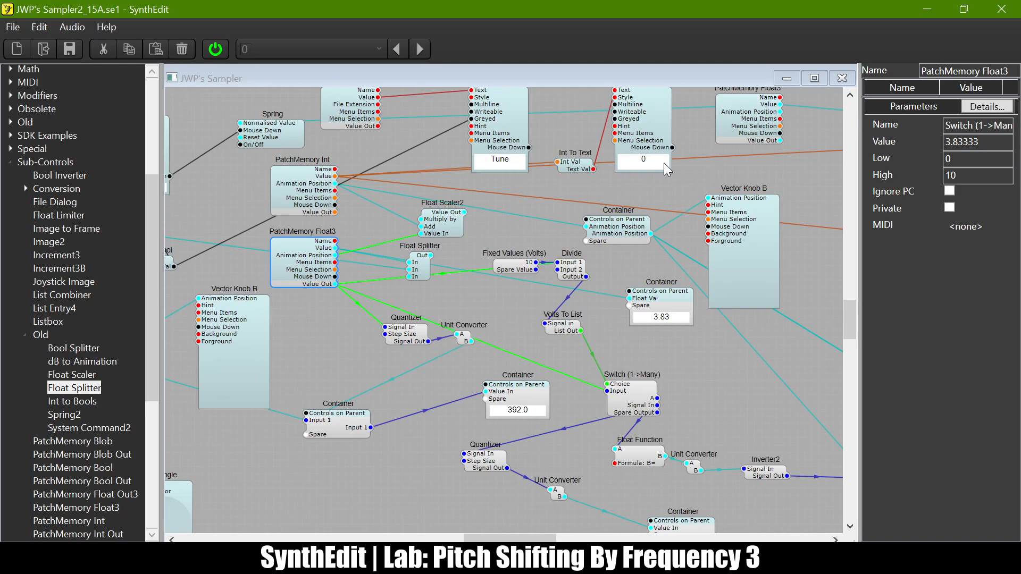
Raise the Tune value to 98 with the blank Vector Knob B, check both PatchMemory modules and nudge the Float Splitter up.
left_click(645, 161)
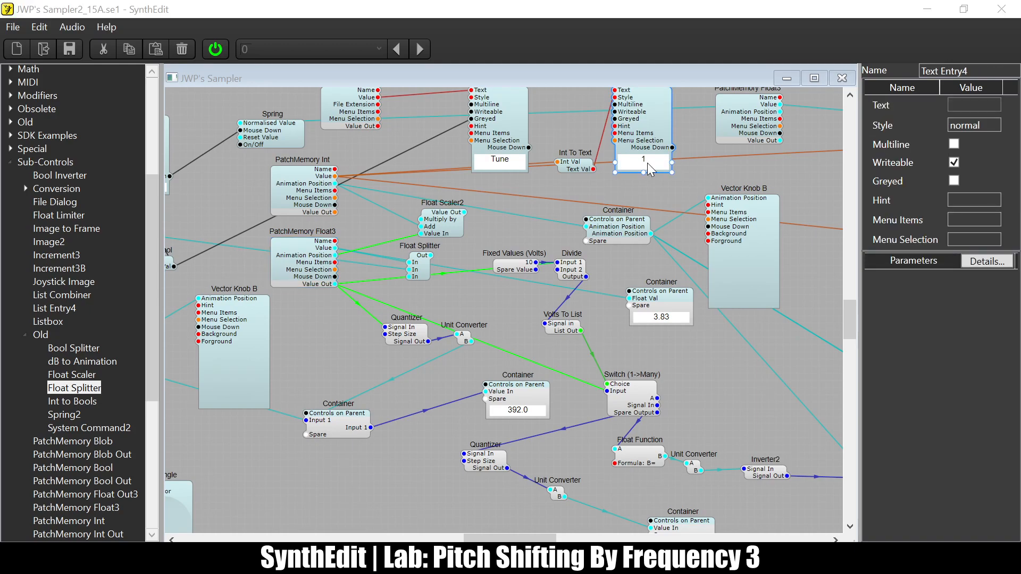
left_click(300, 268)
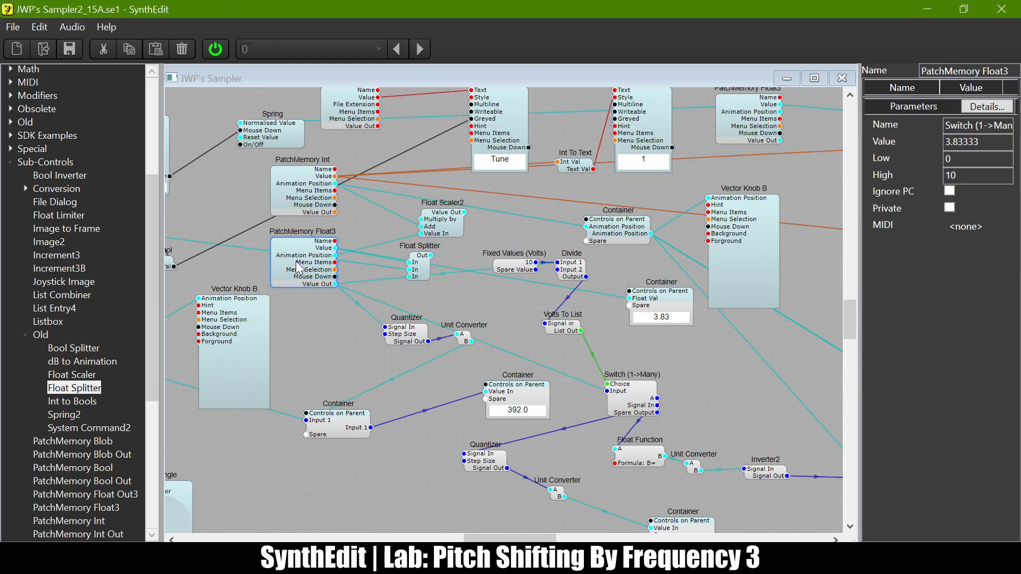
left_click(739, 285)
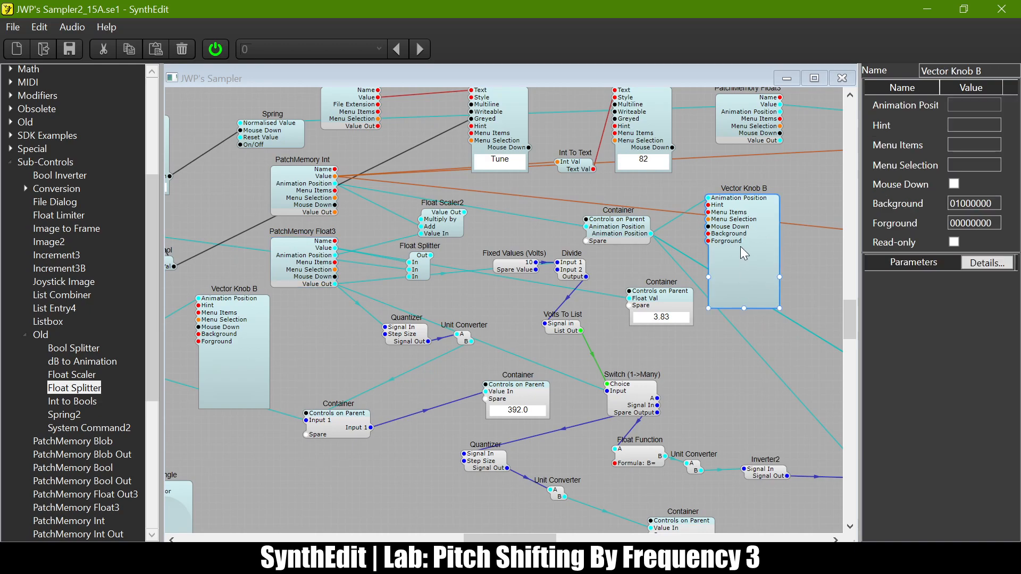
left_click(309, 268)
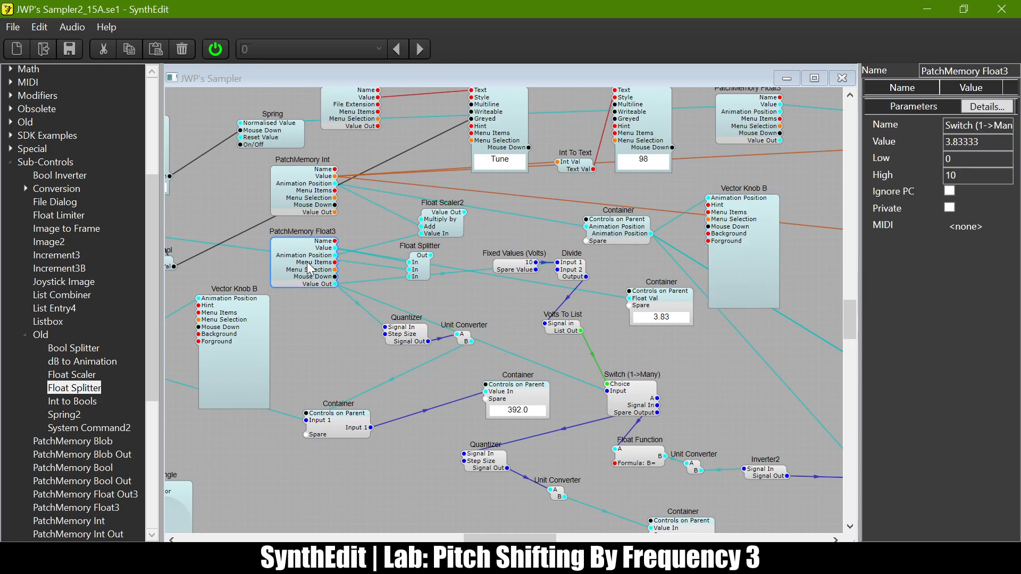
mouse_move(427, 274)
left_mouse_down()
mouse_move(430, 253)
mouse_move(409, 246)
mouse_move(412, 280)
mouse_move(437, 285)
mouse_move(441, 260)
mouse_move(435, 272)
mouse_move(428, 263)
left_mouse_up()
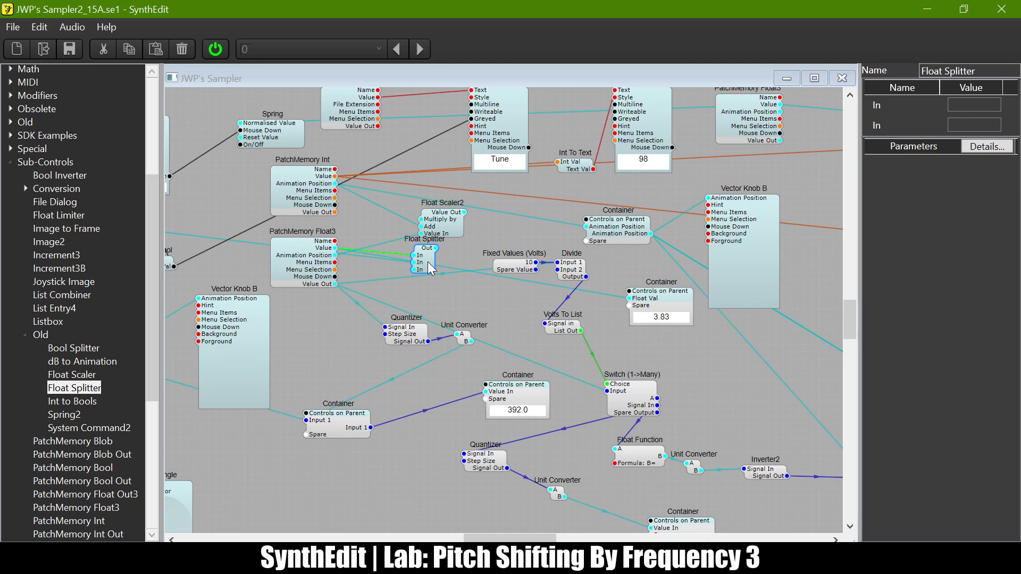
left_click(327, 192)
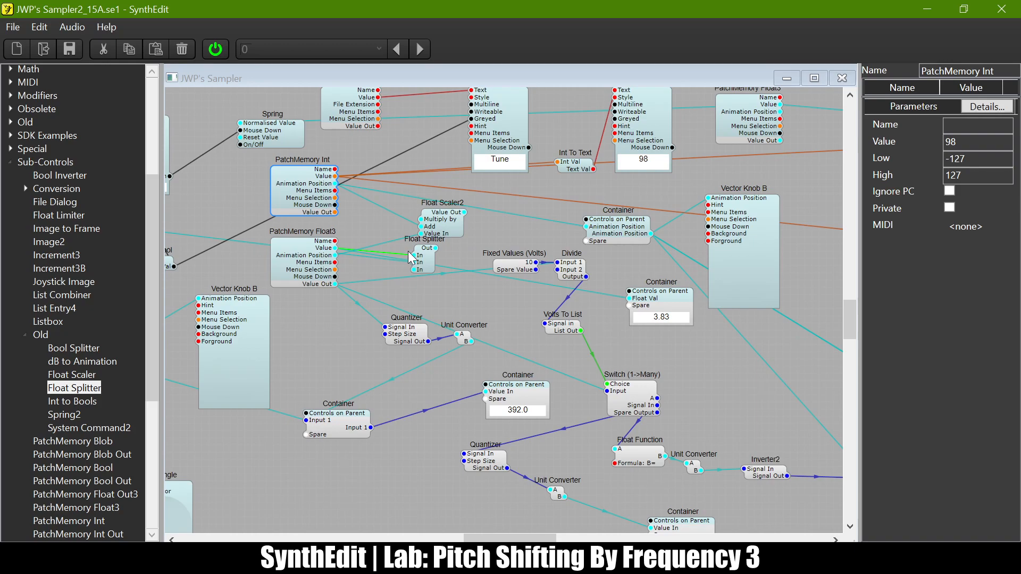
Nudge Float Scaler2 up and connect its Value Out to the readout Container's Float Val in place of PatchMemory Float3.
mouse_move(442, 223)
left_mouse_down()
mouse_move(414, 209)
mouse_move(487, 197)
mouse_move(478, 216)
mouse_move(429, 219)
left_mouse_up()
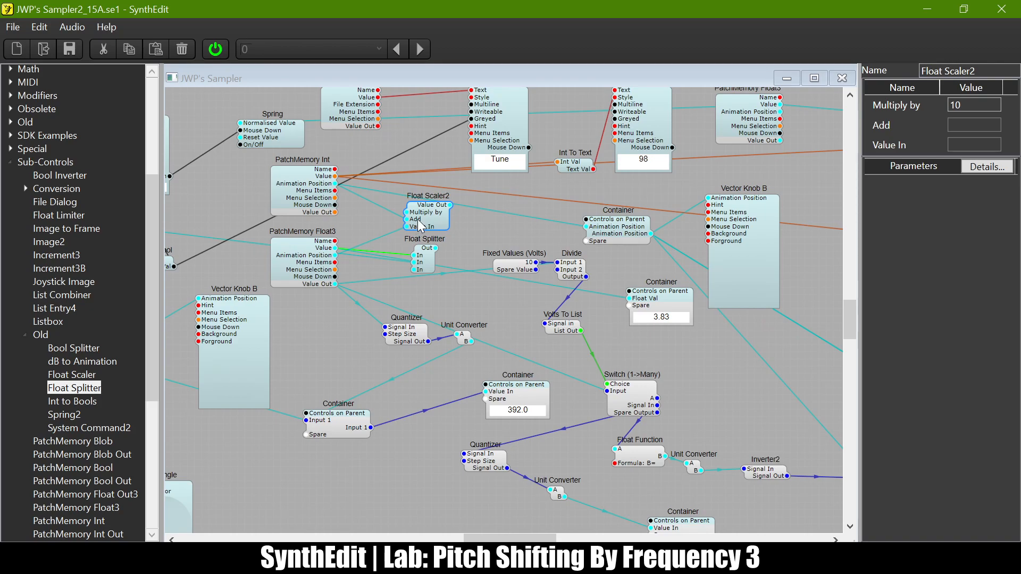
left_click(611, 297)
left_click_drag(629, 299, 450, 205)
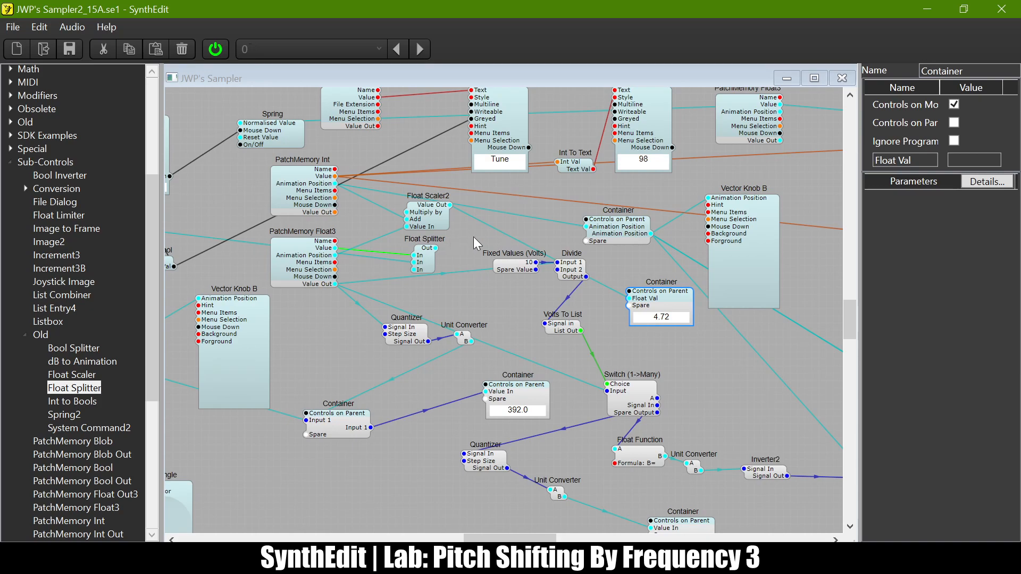
Examine Float Scaler2, the readout Container and both PatchMemory modules to trace how the summed value is formed.
left_click(434, 224)
left_click(674, 305)
left_click(318, 188)
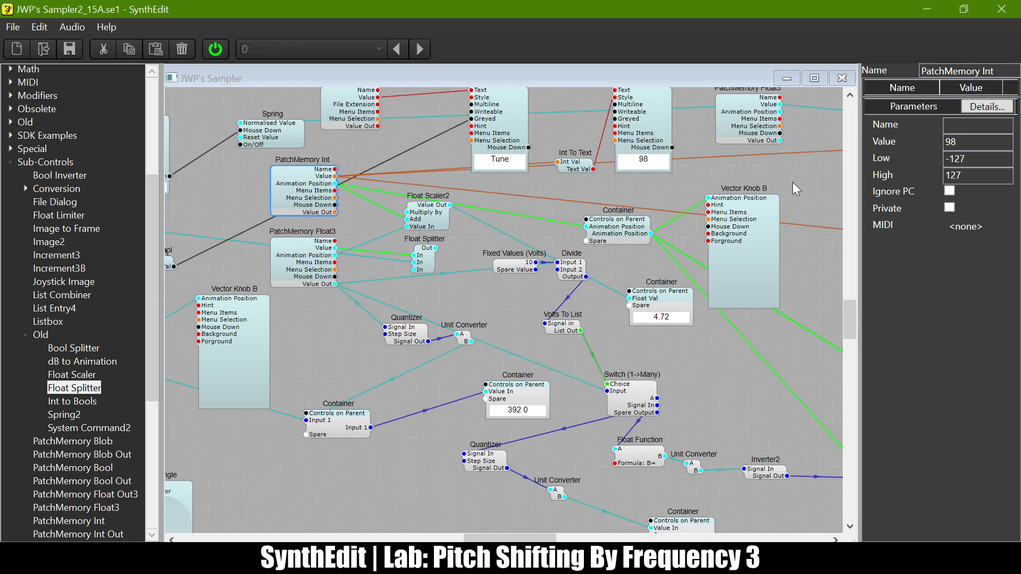
left_click(430, 225)
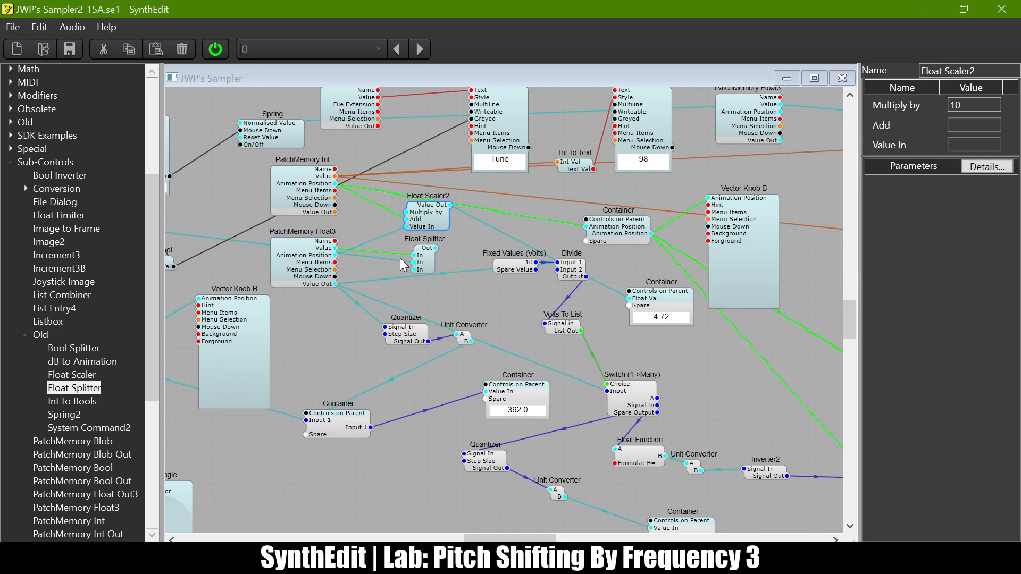
left_click(290, 251)
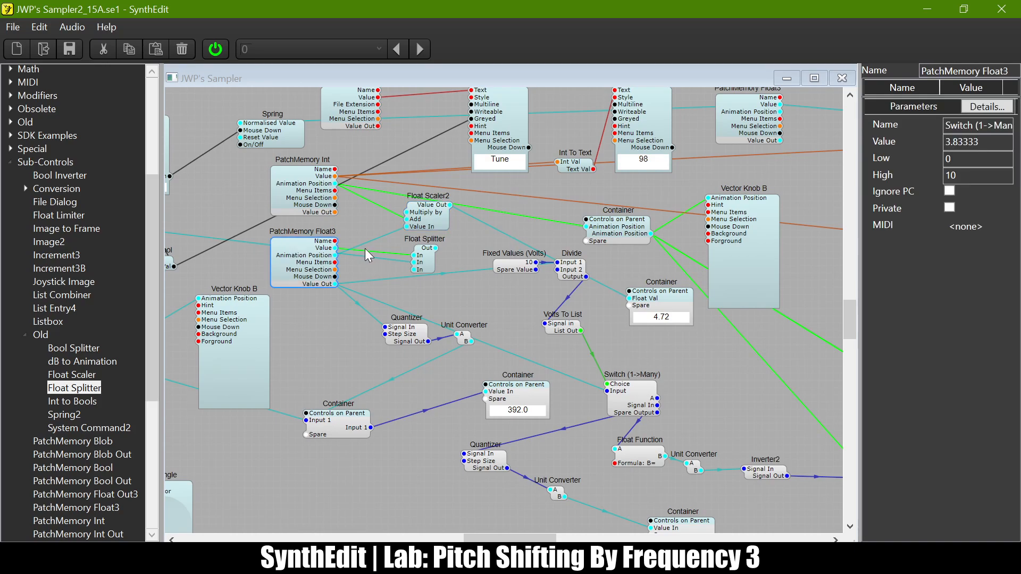
Try Tune values 1 and 5 with the Tune Text Entry4 and the blank Vector Knob B, and return Tune to 0.
scroll(398, 250, "left", 9)
scroll(398, 250, "down", 3)
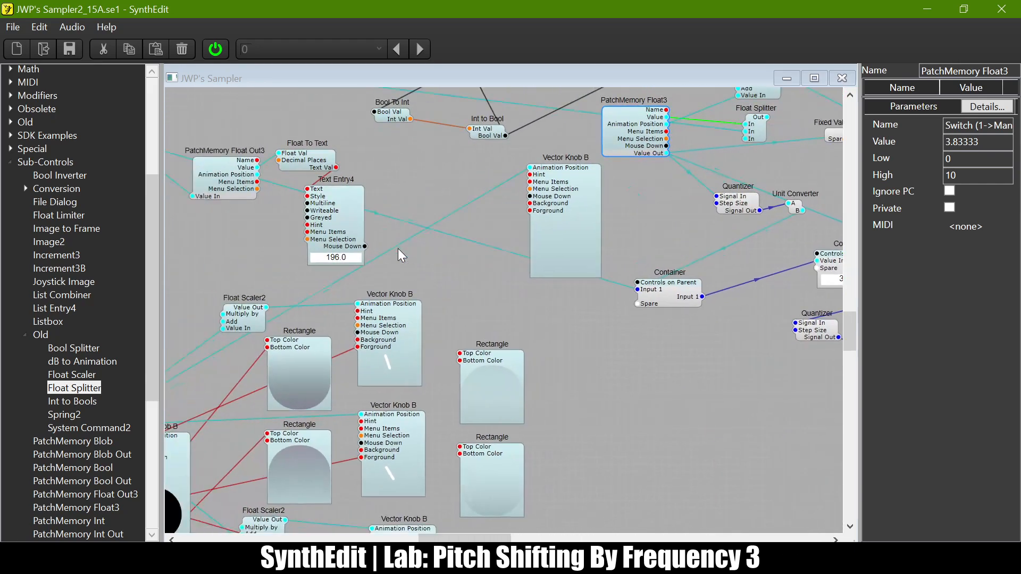
scroll(399, 249, "up", 4)
scroll(401, 255, "right", 9)
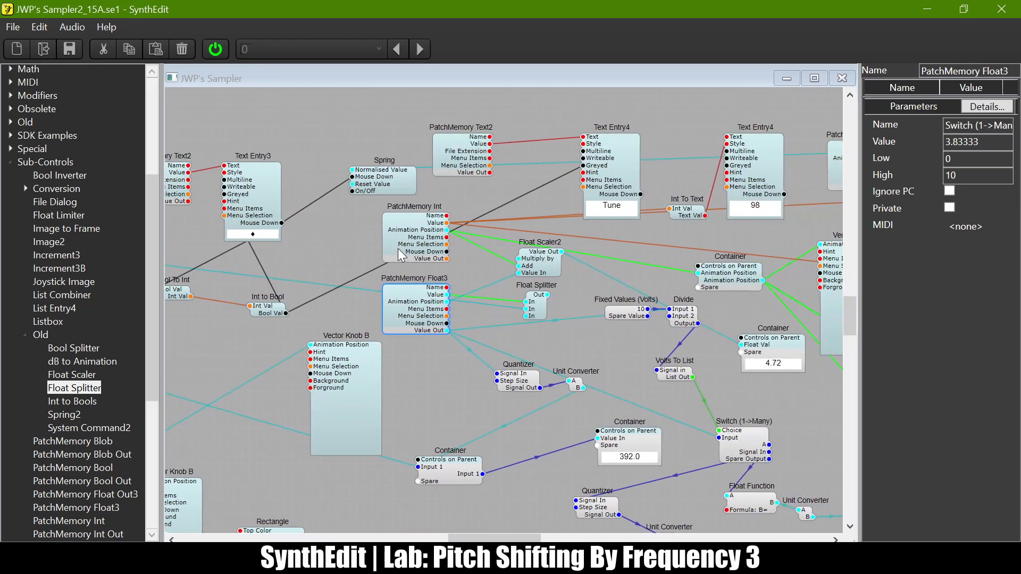
left_click(766, 210)
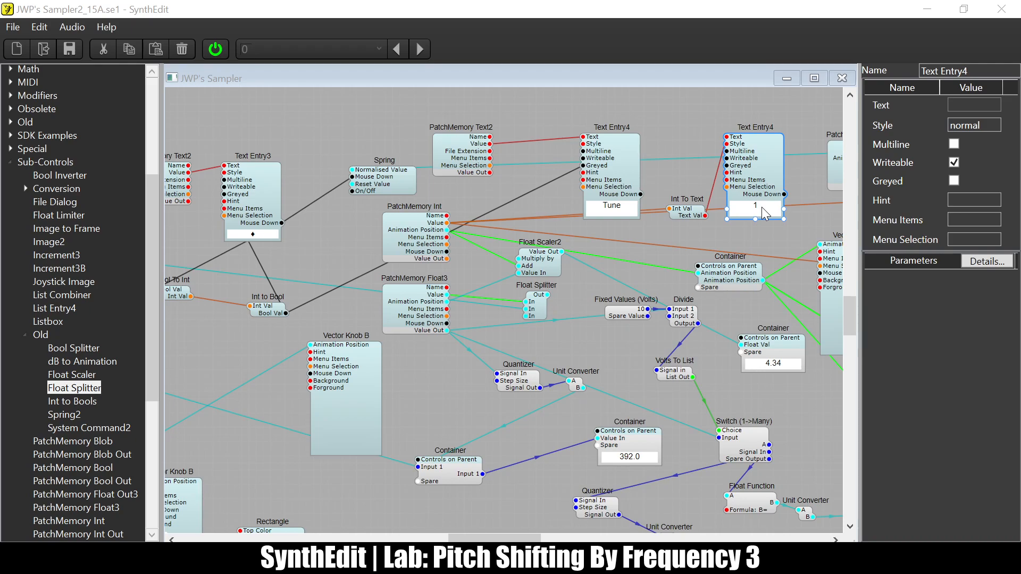
scroll(611, 287, "right", 4)
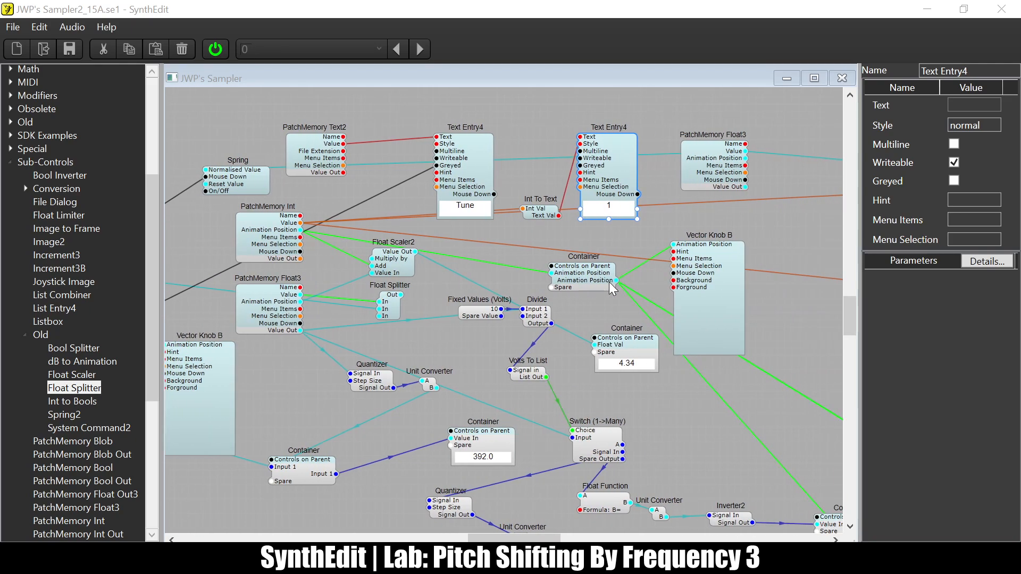
left_click(702, 326)
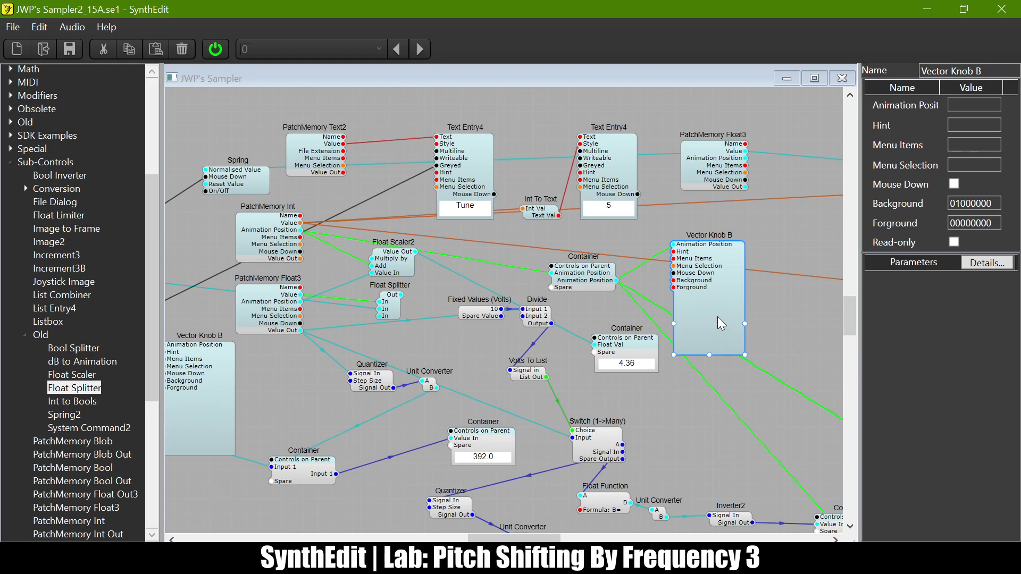
left_click(610, 208)
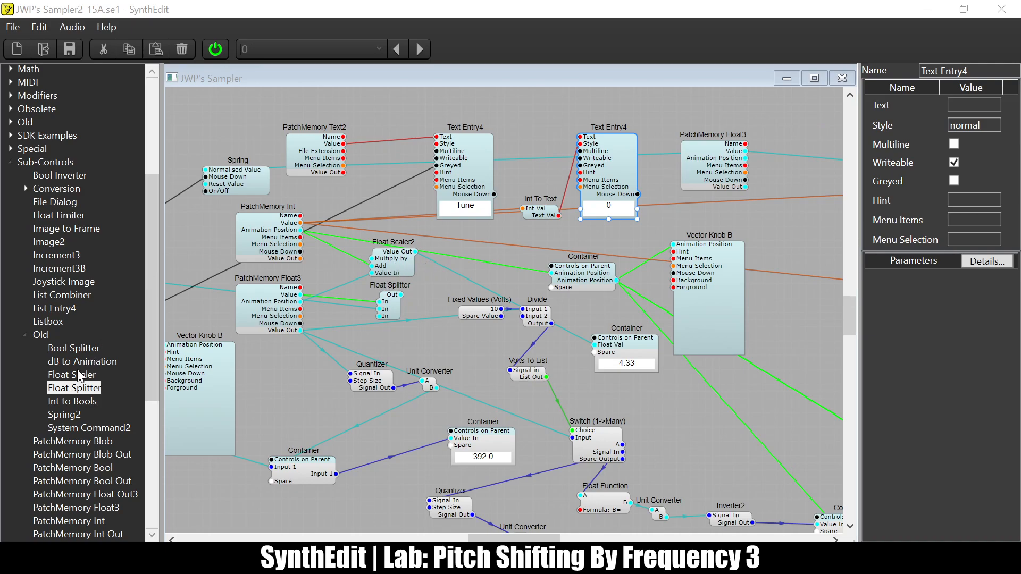
Insert a Float Function from the Conversion modules above Float Scaler2 and select the wire feeding Float Scaler2's Add input.
double_click(35, 334)
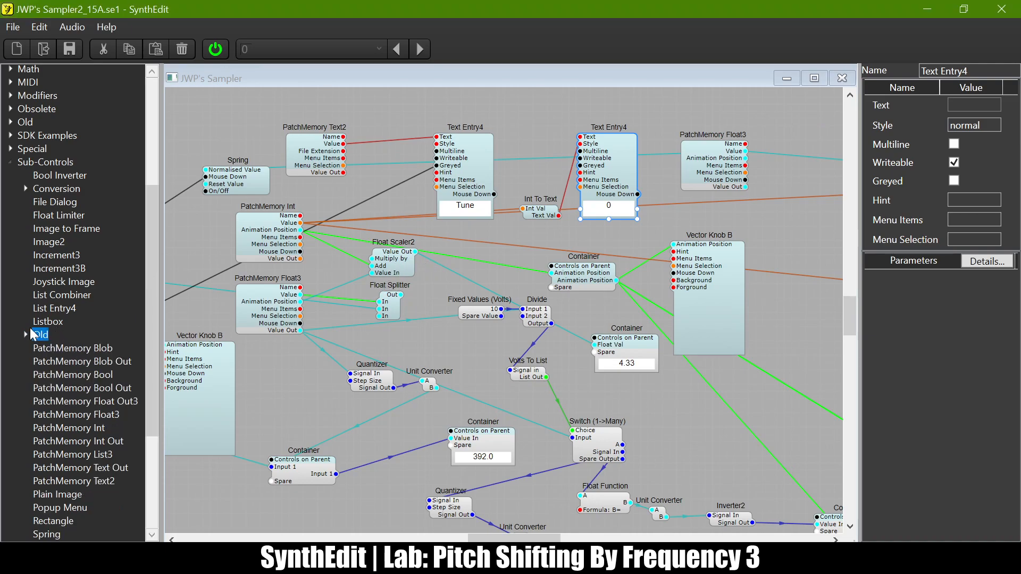
left_click(25, 189)
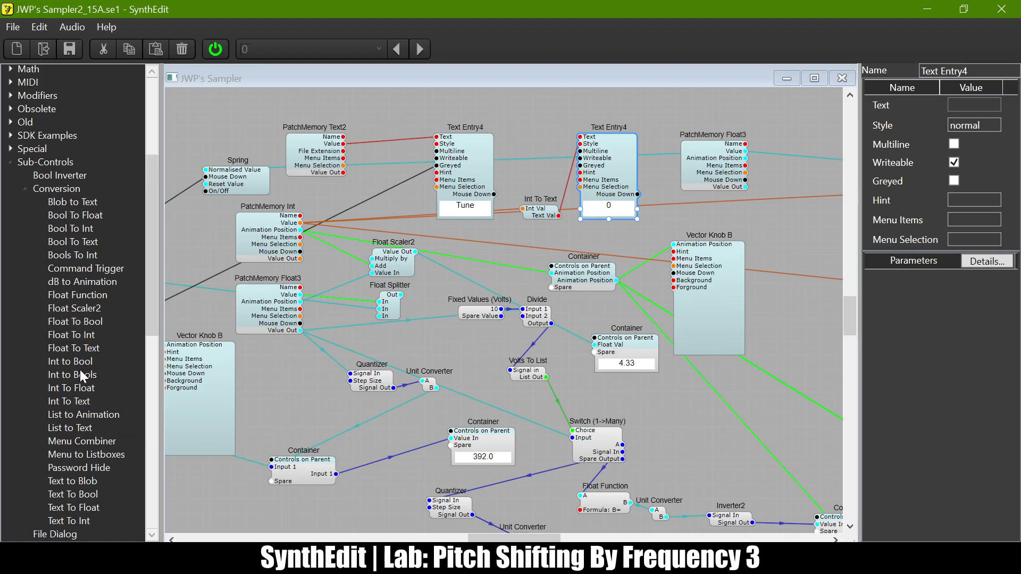
scroll(82, 397, "down", 10)
scroll(82, 397, "up", 13)
scroll(82, 398, "down", 3)
scroll(82, 398, "down", 2)
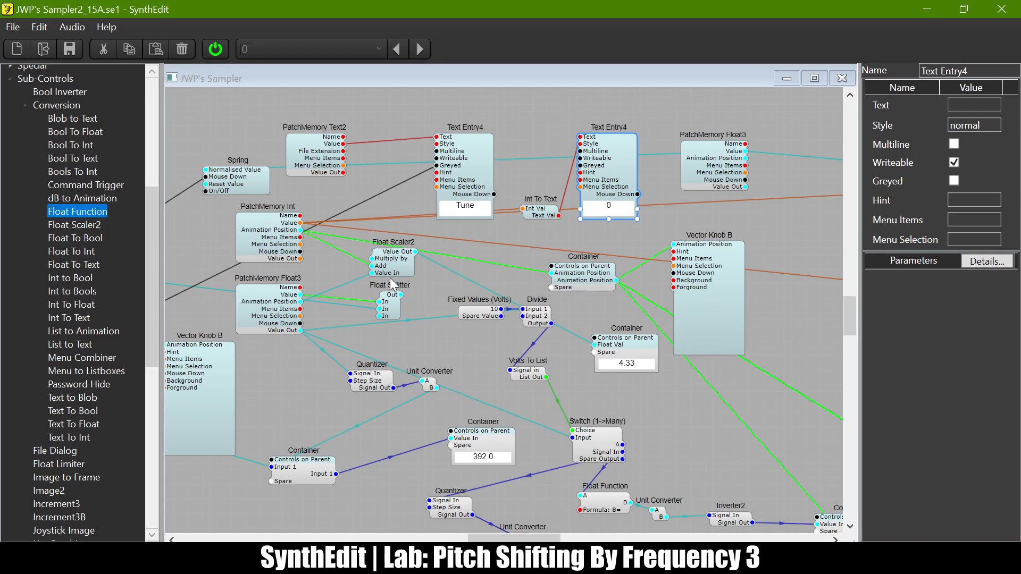
left_click(387, 278)
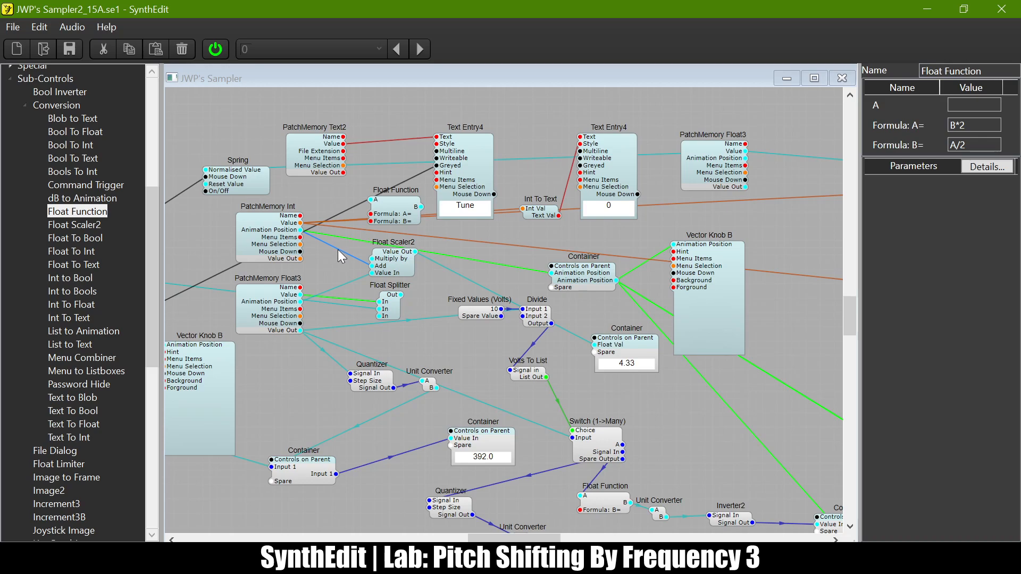
Reroute PatchMemory Int's Animation Position through the Float Function into Float Scaler2's Add input and space the two modules apart.
left_click(300, 232)
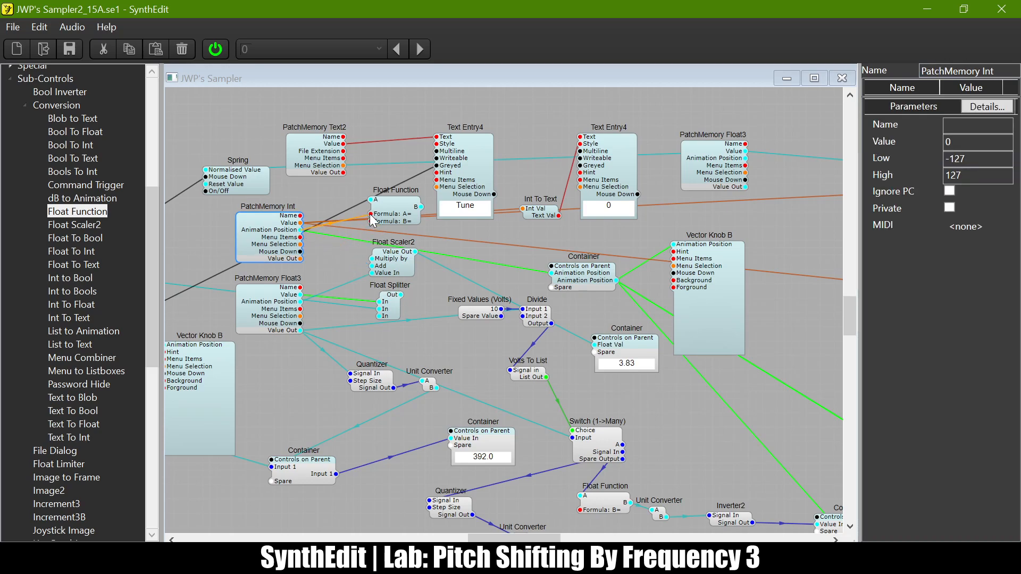
left_click_drag(421, 206, 375, 267)
key("ctrl+z")
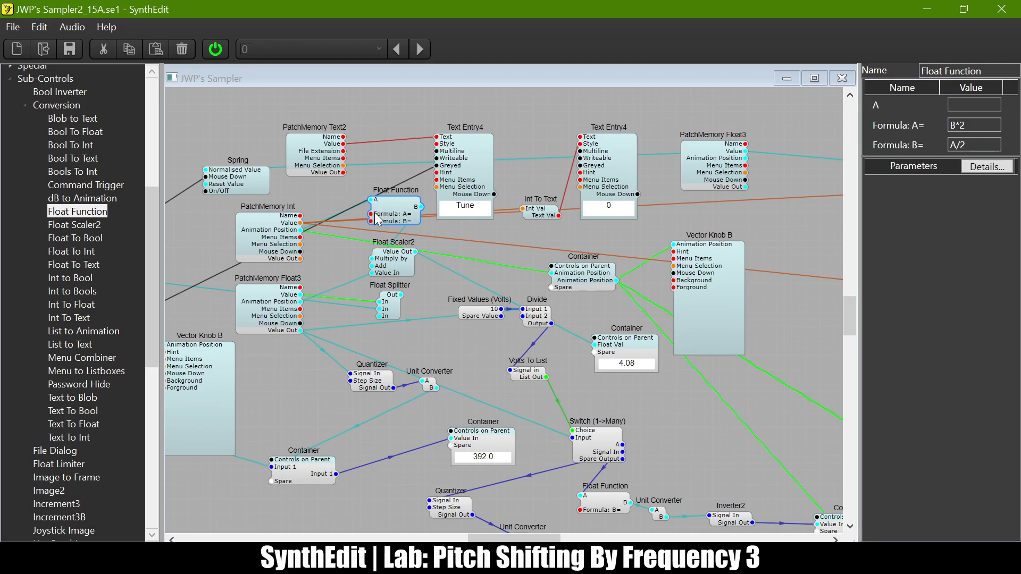
left_click_drag(390, 217, 355, 211)
left_click_drag(385, 274, 435, 274)
left_click_drag(368, 207, 369, 229)
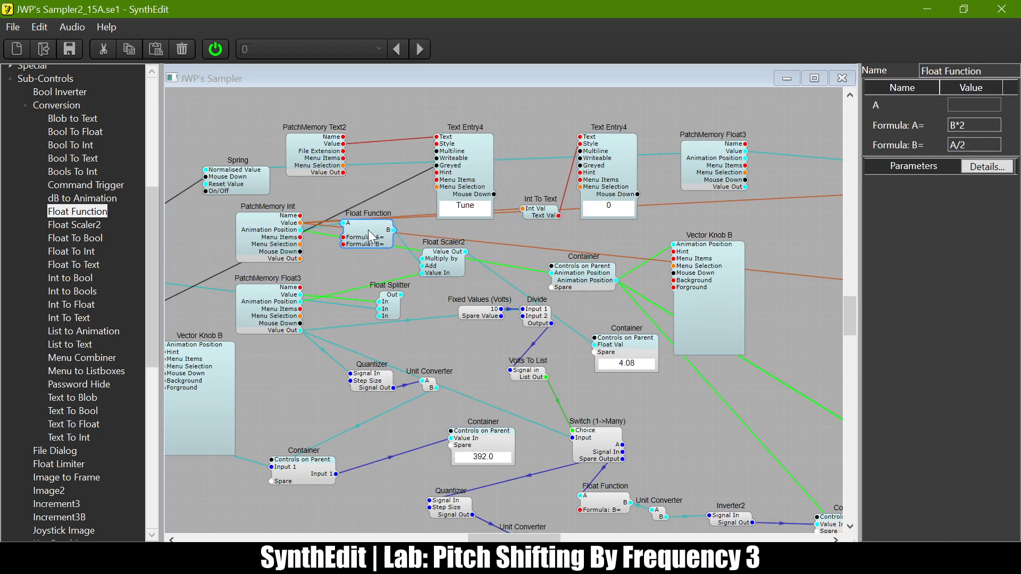
Set the new Float Function's Formula A= to B-0.5 and Formula B= to A+0.5.
left_click(985, 125)
key("BackSpace")
key("BackSpace")
type("-0.5")
key("Tab")
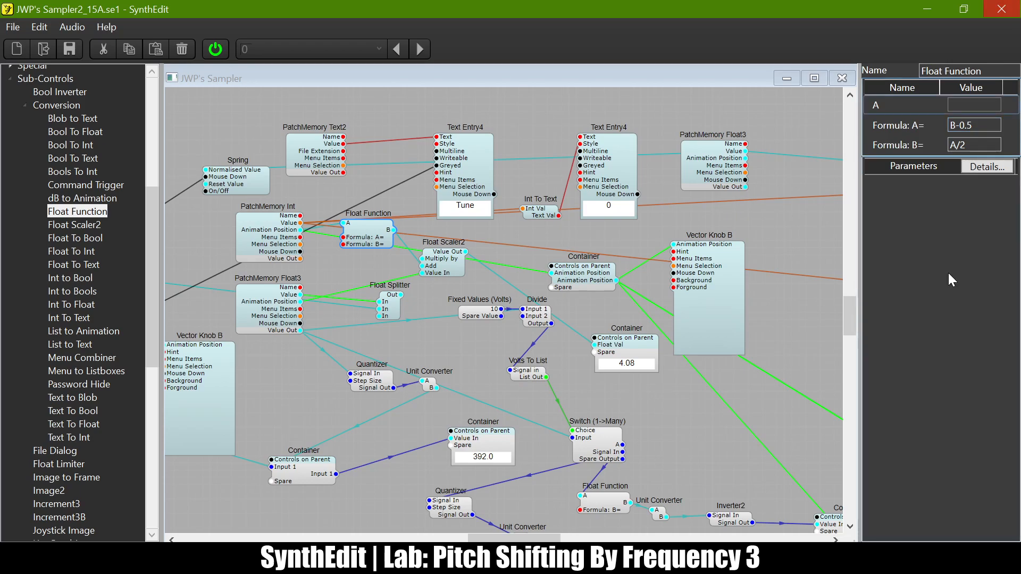
left_click(989, 144)
left_click_drag(989, 145, 604, 186)
type("A+0.5")
key("Return")
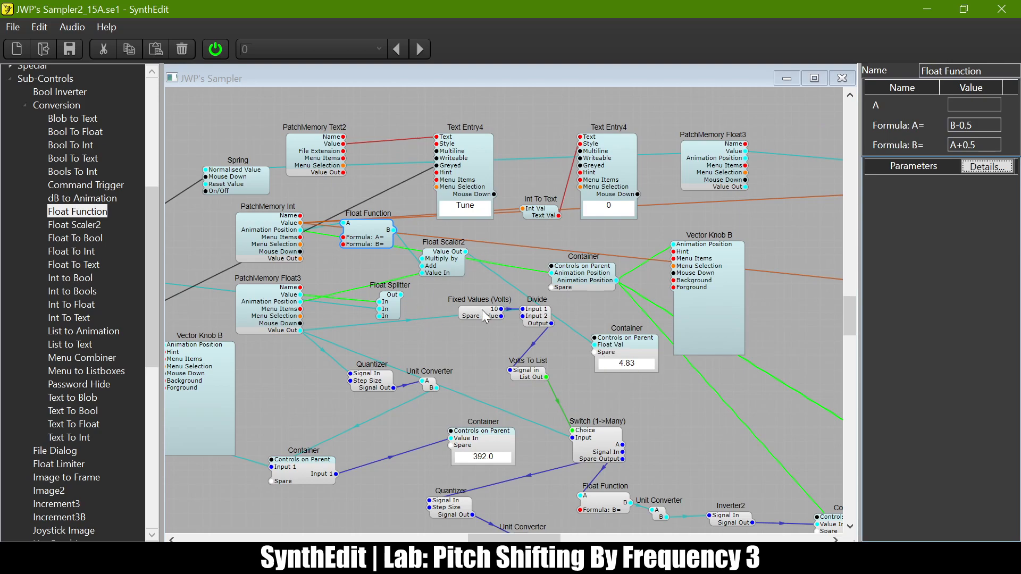
Lower the note to A1 using the note section's blank Vector Knob B and List Entry4, checking the PatchMemory Float3 values.
left_click(269, 315)
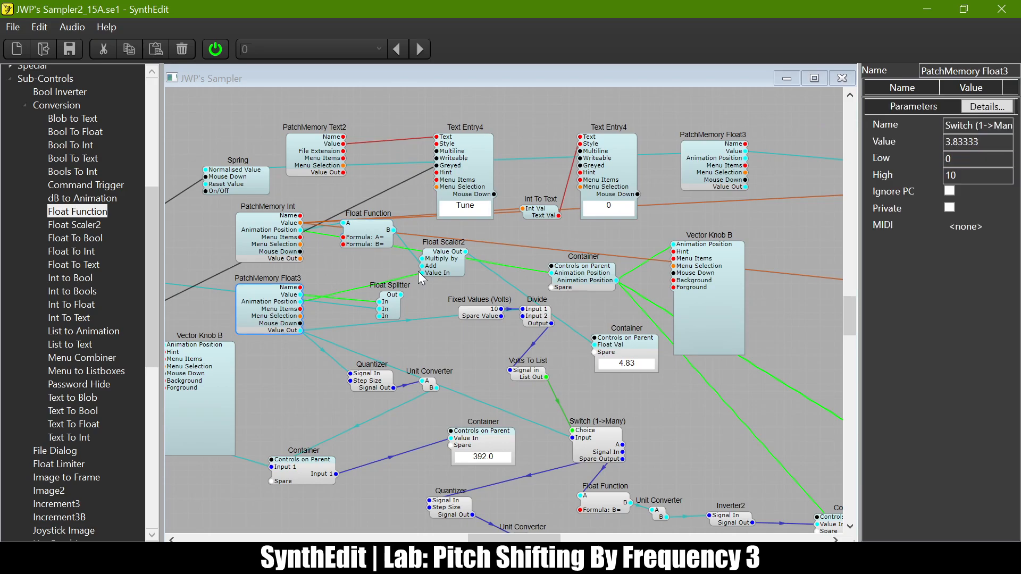
scroll(349, 232, "left", 10)
left_click(221, 229)
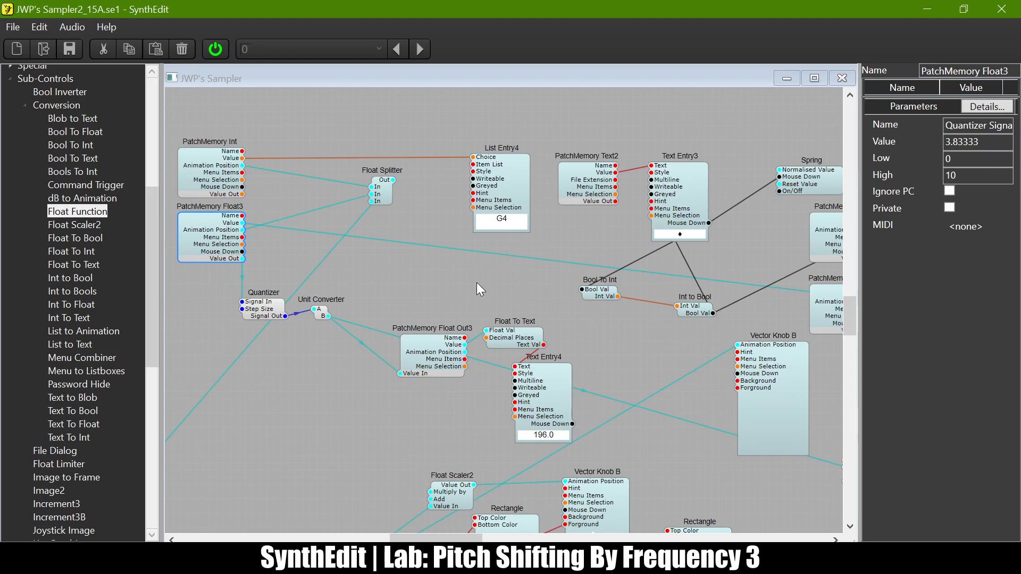
scroll(478, 283, "down", 3)
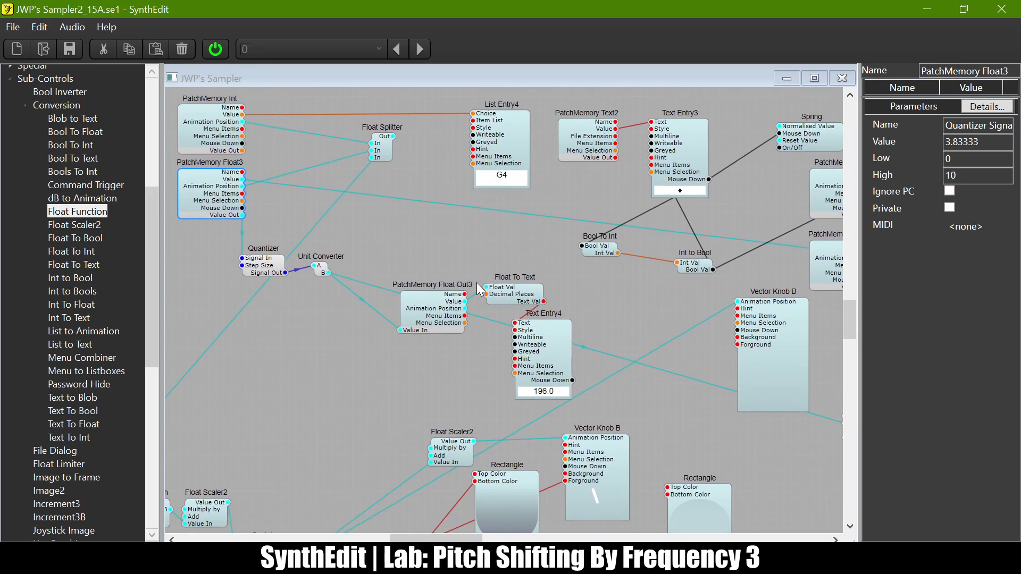
scroll(476, 282, "down", 1)
scroll(477, 282, "up", 1)
left_click(783, 366)
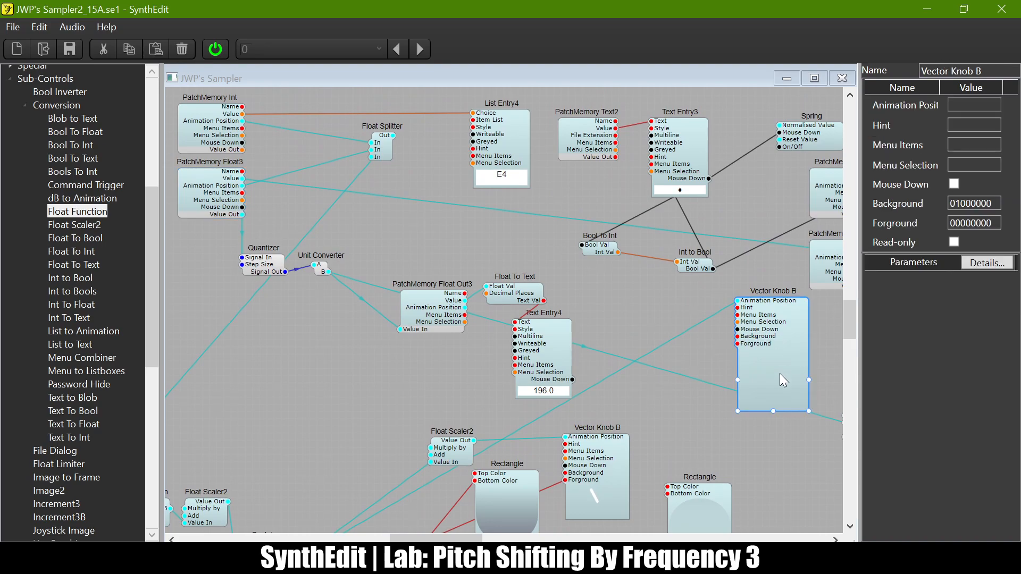
left_click(239, 211)
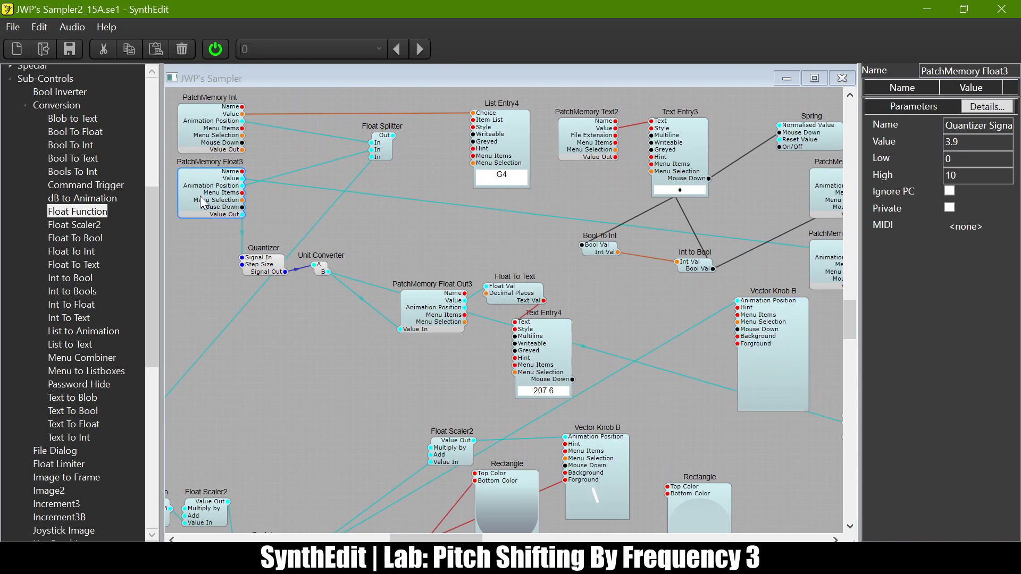
left_click(781, 378)
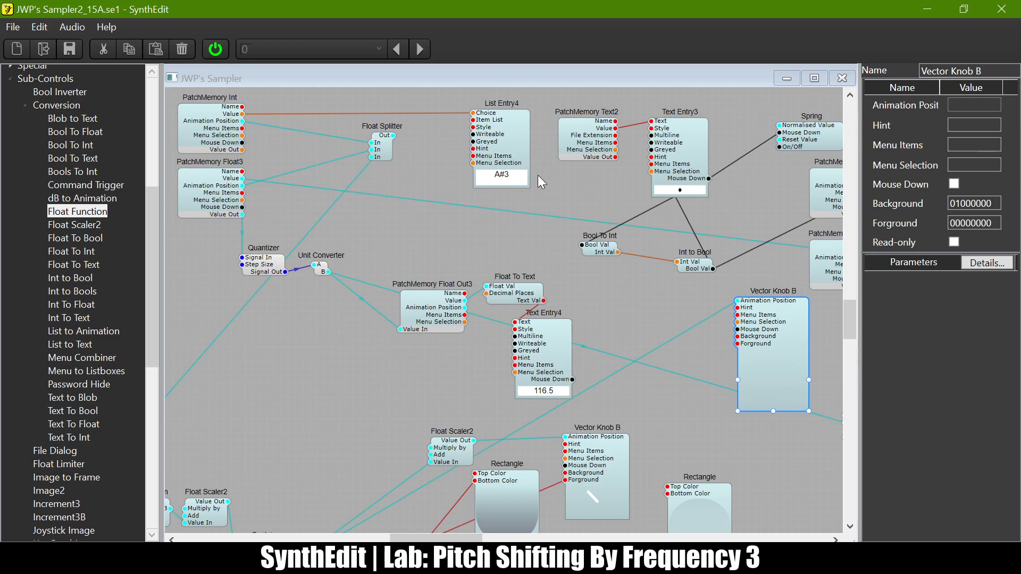
left_click(523, 186)
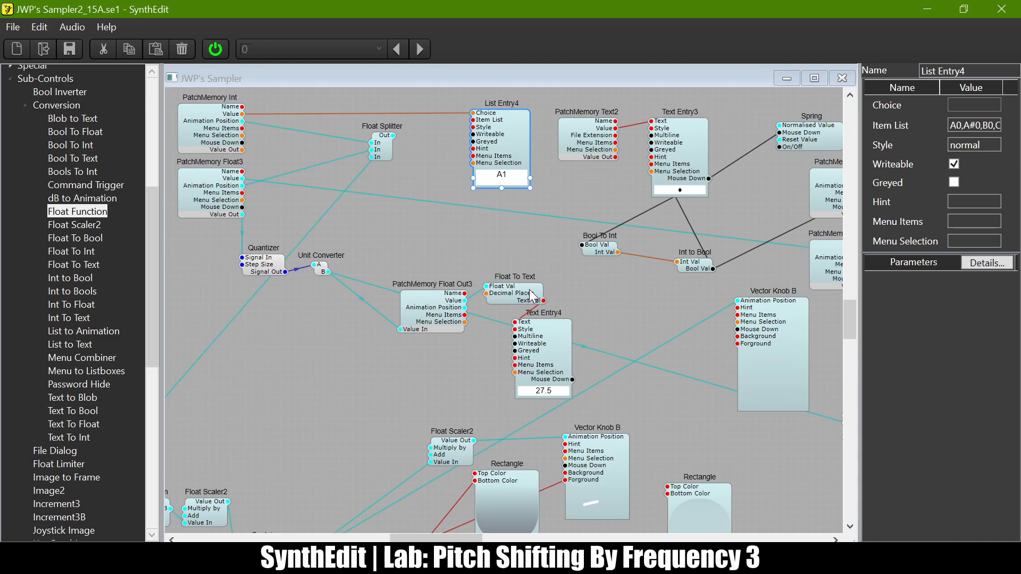
Examine both PatchMemory Float3 modules, the readout Container, the Float Function formulas and PatchMemory Int's Low limit.
left_click(220, 191)
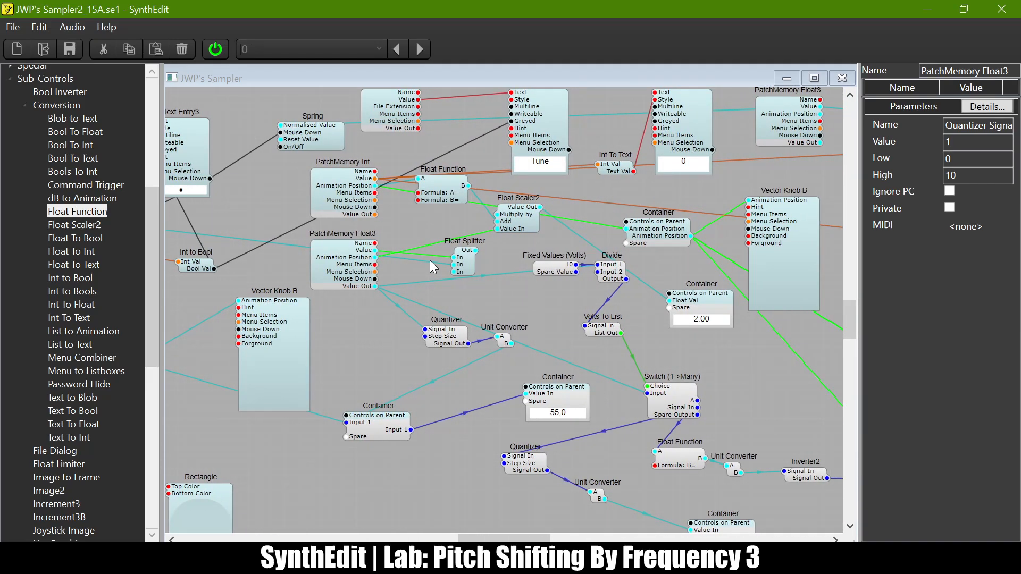
left_click(357, 261)
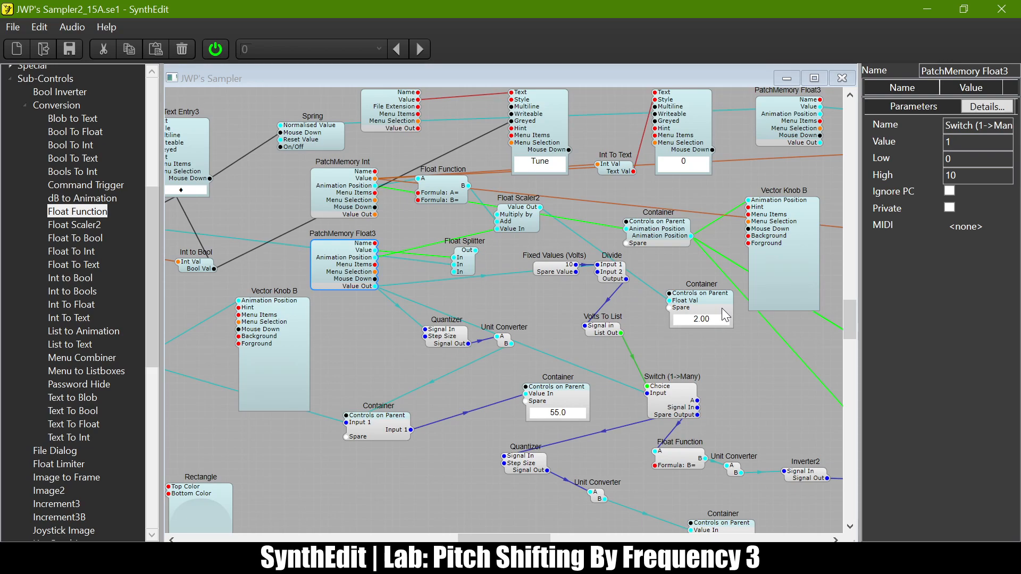
left_click(709, 302)
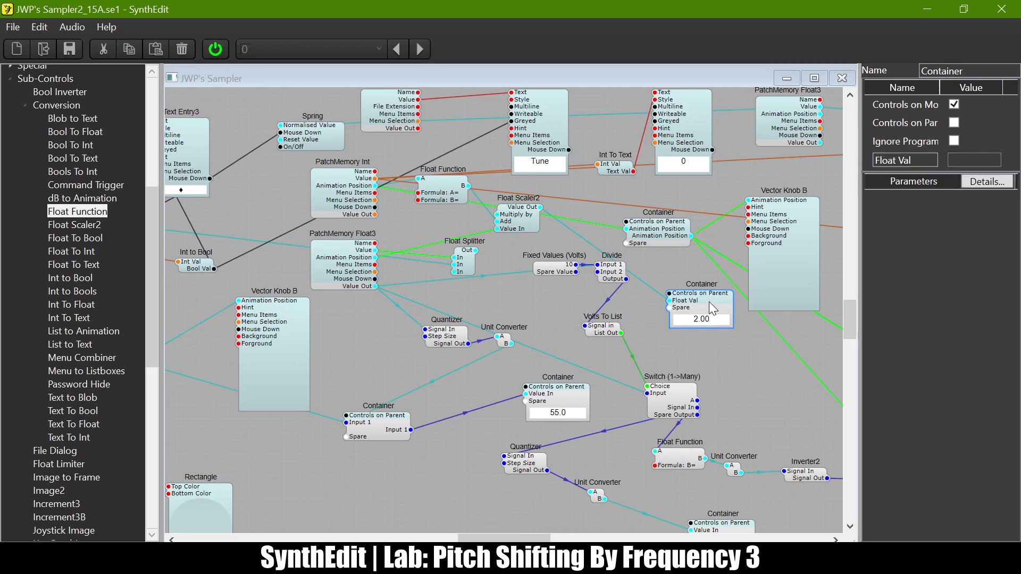
left_click(448, 200)
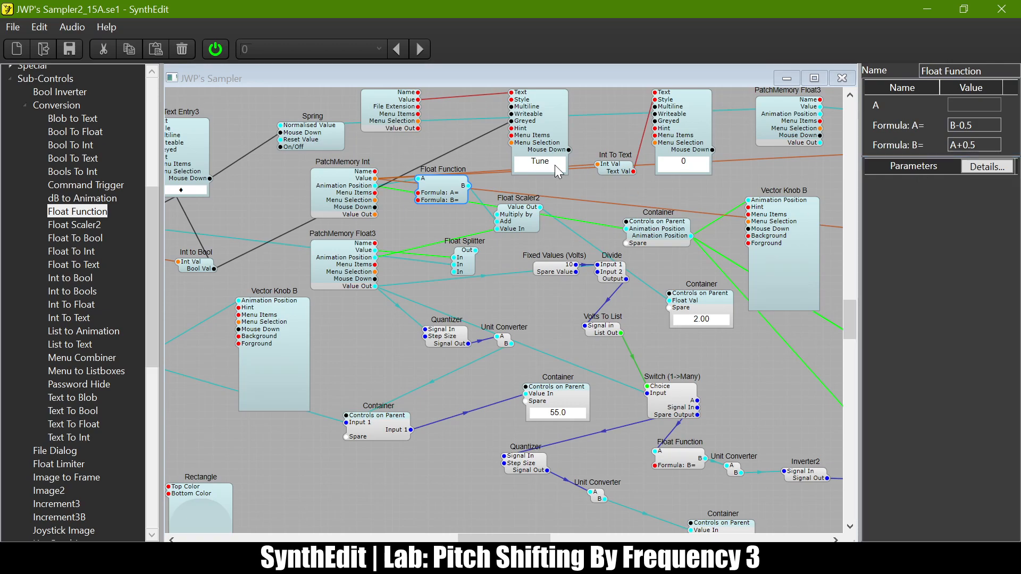
left_click(336, 185)
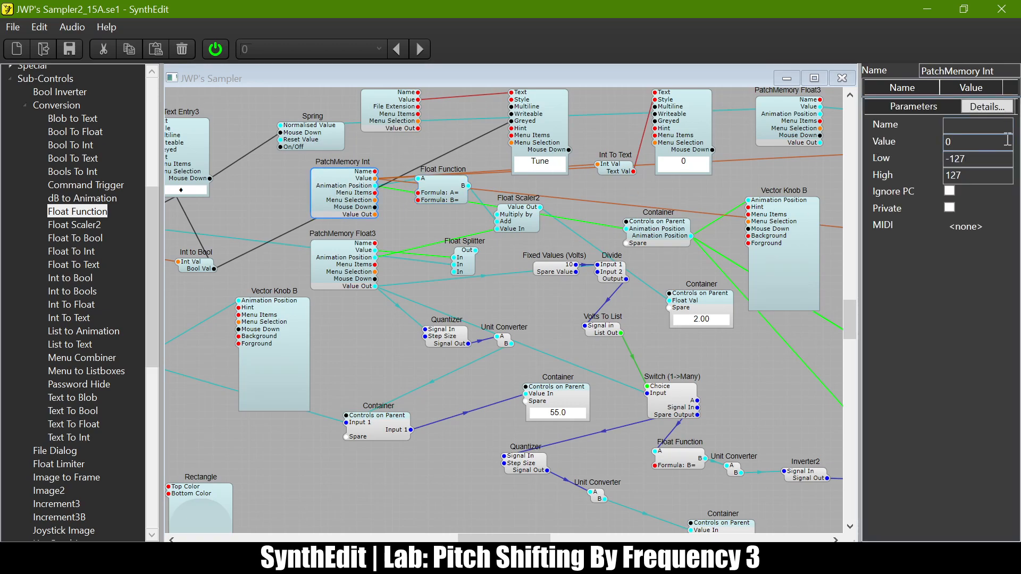
left_click_drag(988, 163, 840, 160)
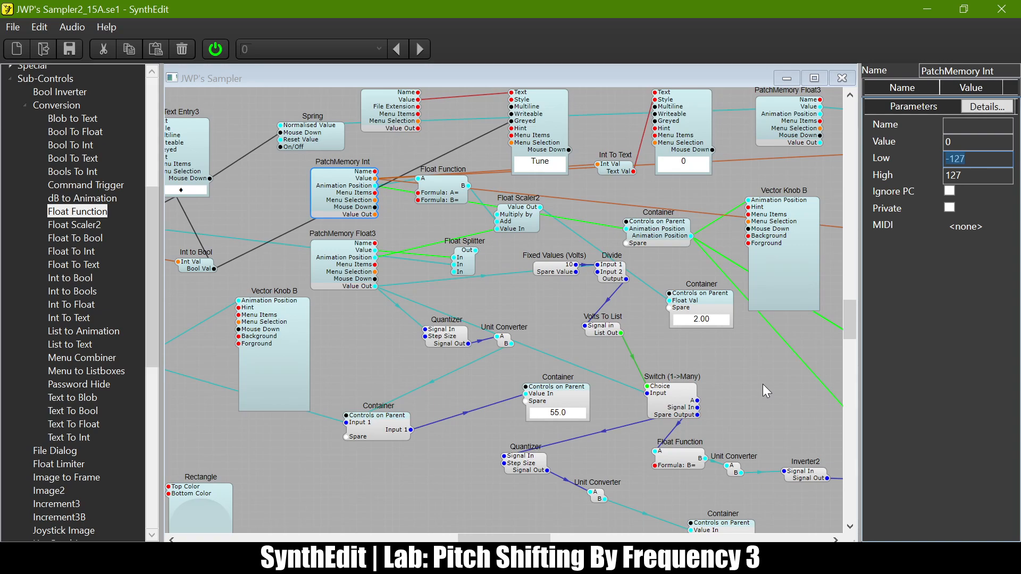
left_click(790, 278)
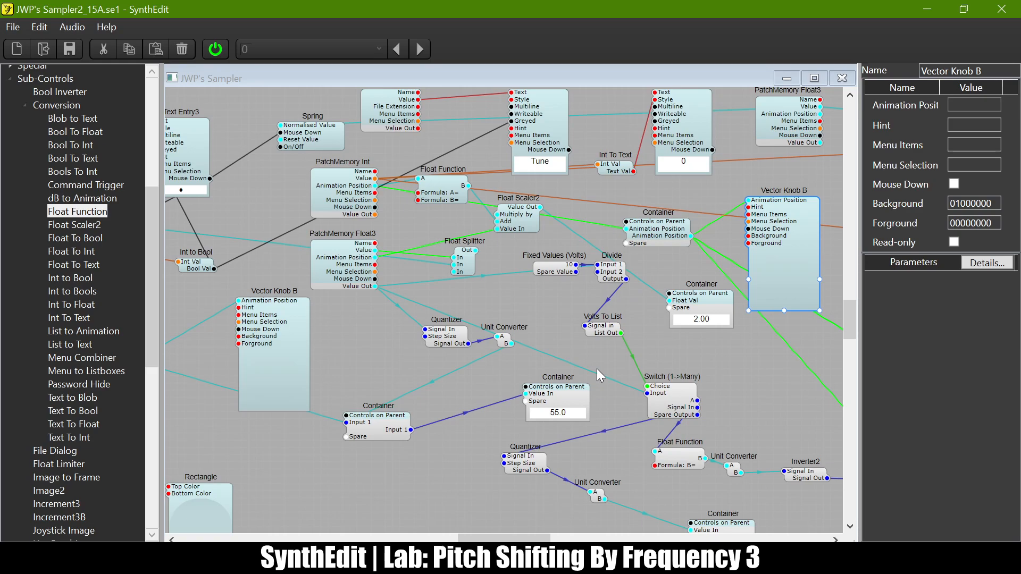
scroll(597, 369, "right", 4)
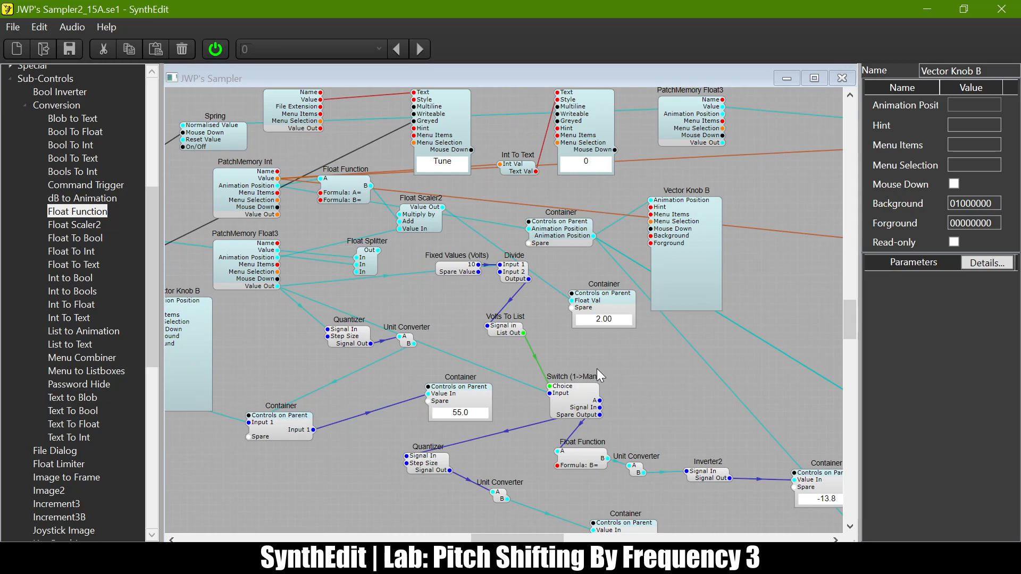
scroll(597, 369, "left", 10)
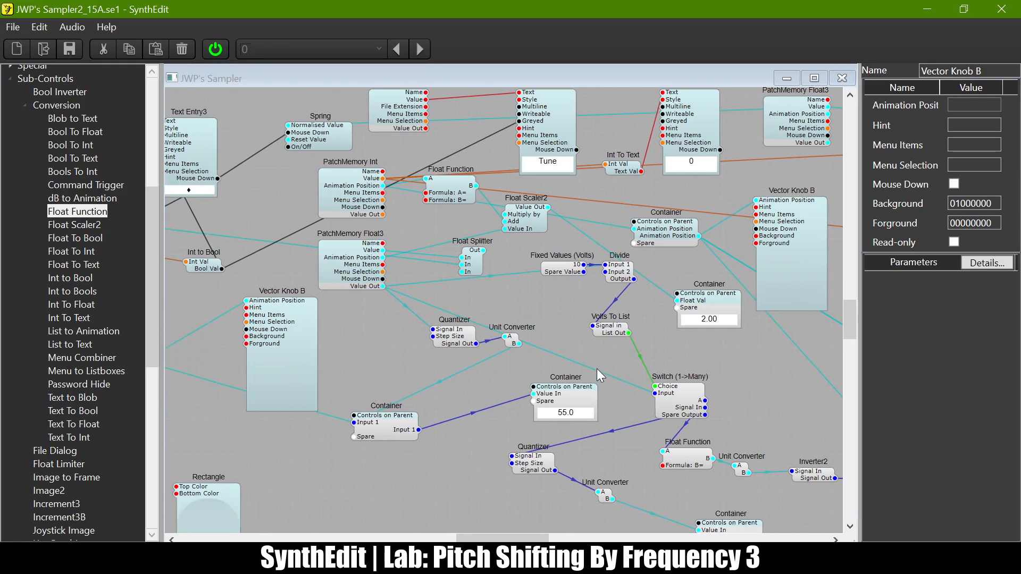
scroll(597, 369, "left", 3)
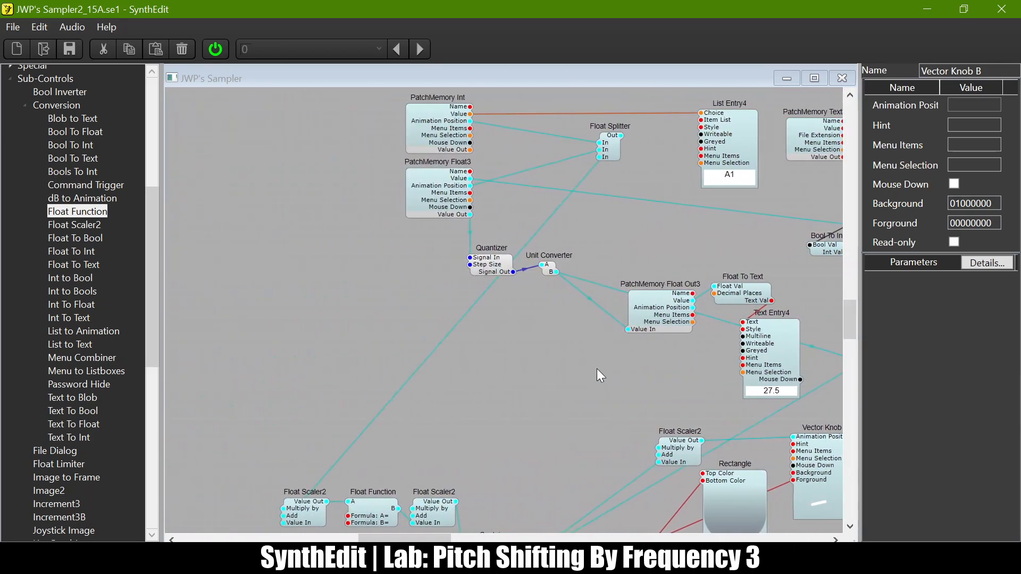
scroll(597, 369, "up", 3)
scroll(597, 369, "right", 4)
scroll(597, 368, "down", 8)
scroll(596, 369, "right", 3)
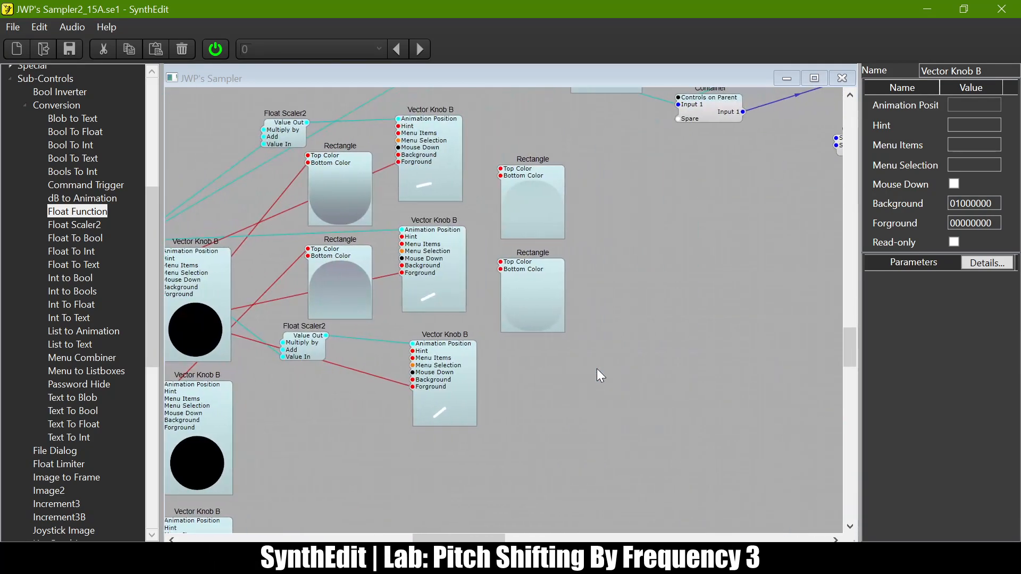
scroll(596, 369, "up", 6)
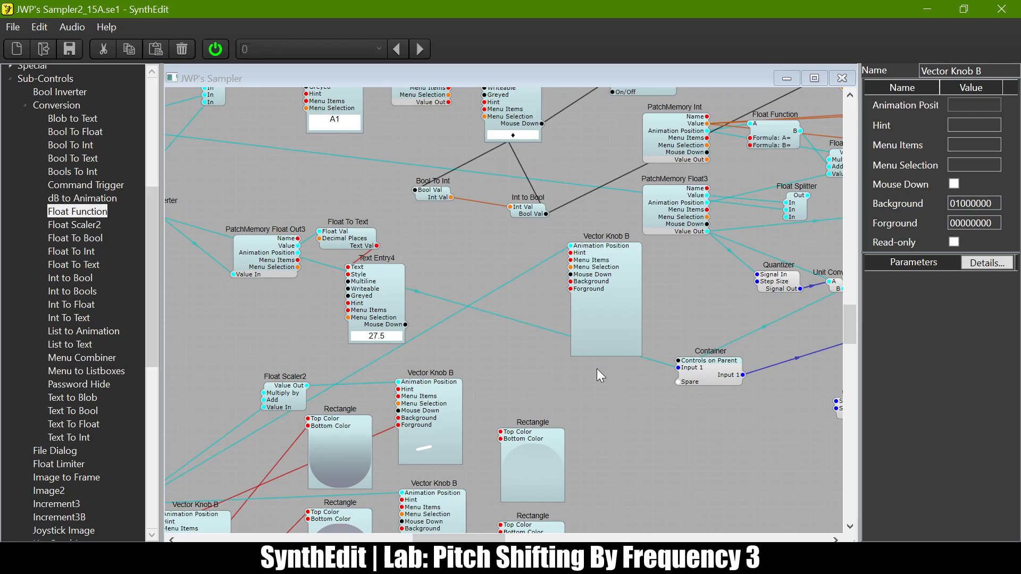